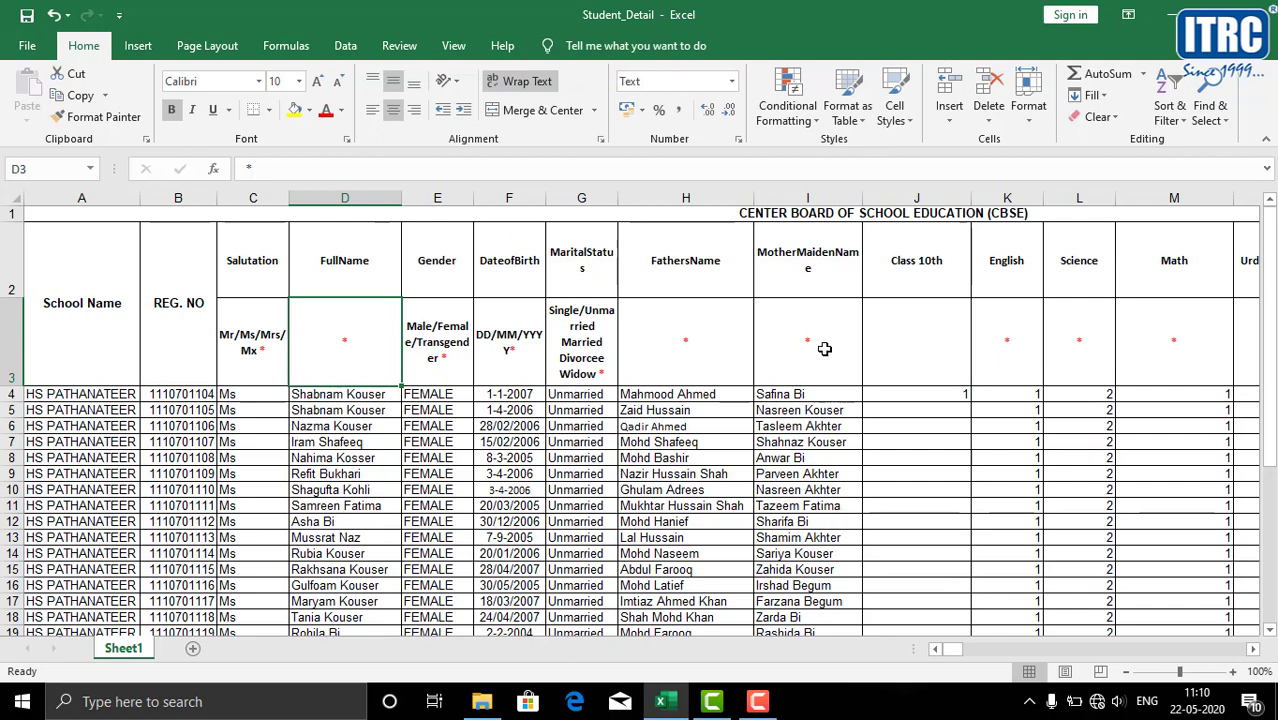
Step: Set the font size of the merged title text "CENTER BOARD OF SCHOOL EDUCATION (CBSE)" to 18
scroll(366, 461, down, 1)
scroll(366, 461, up, 1)
click(973, 215)
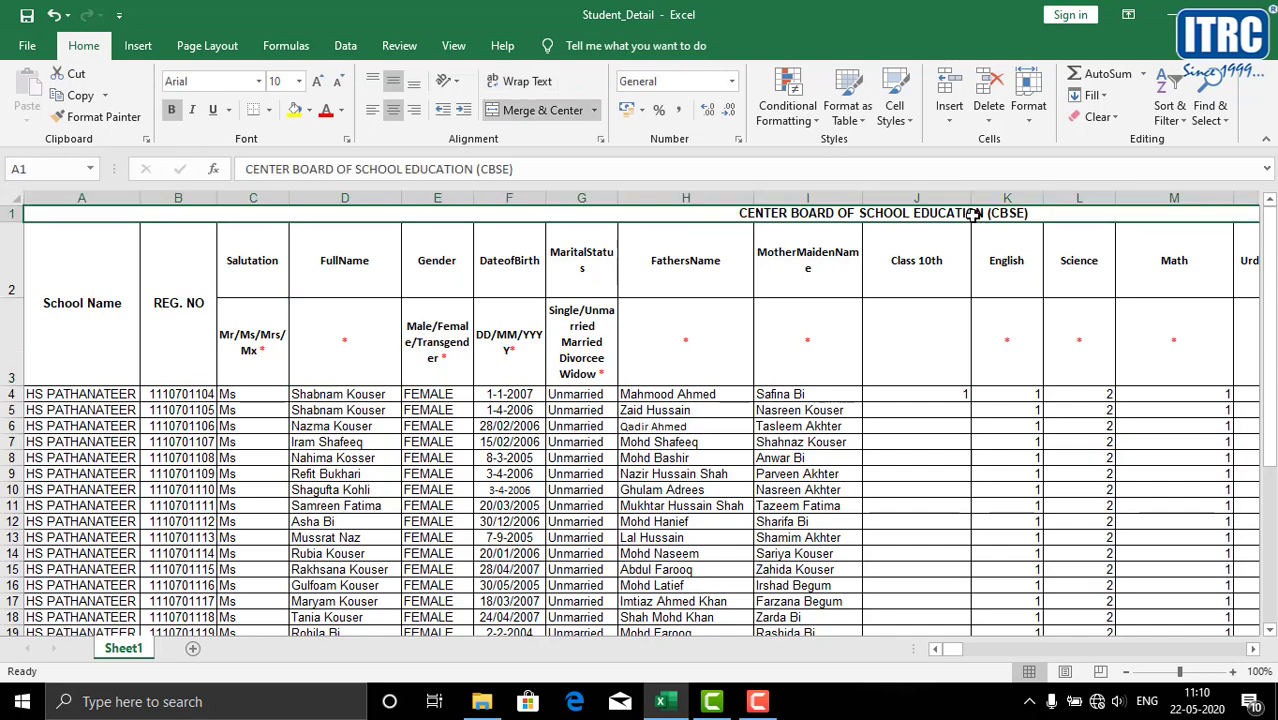
double_click(1012, 213)
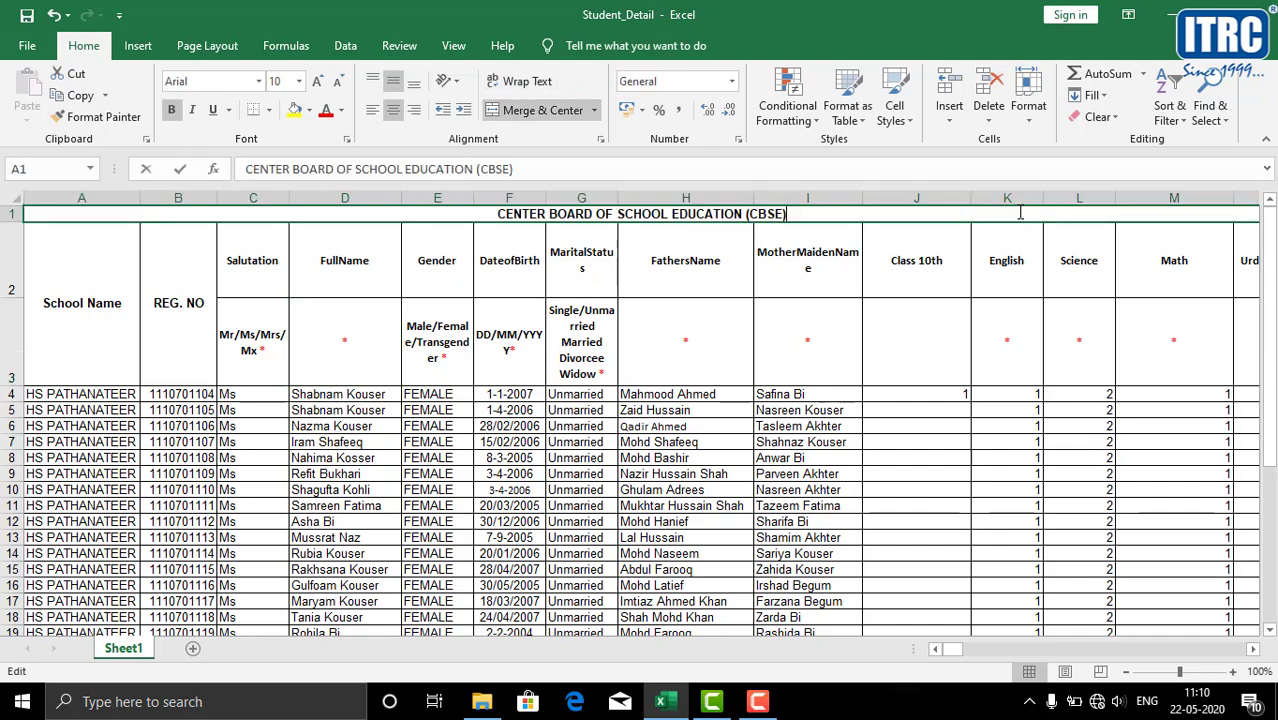
drag(1012, 213, 492, 210)
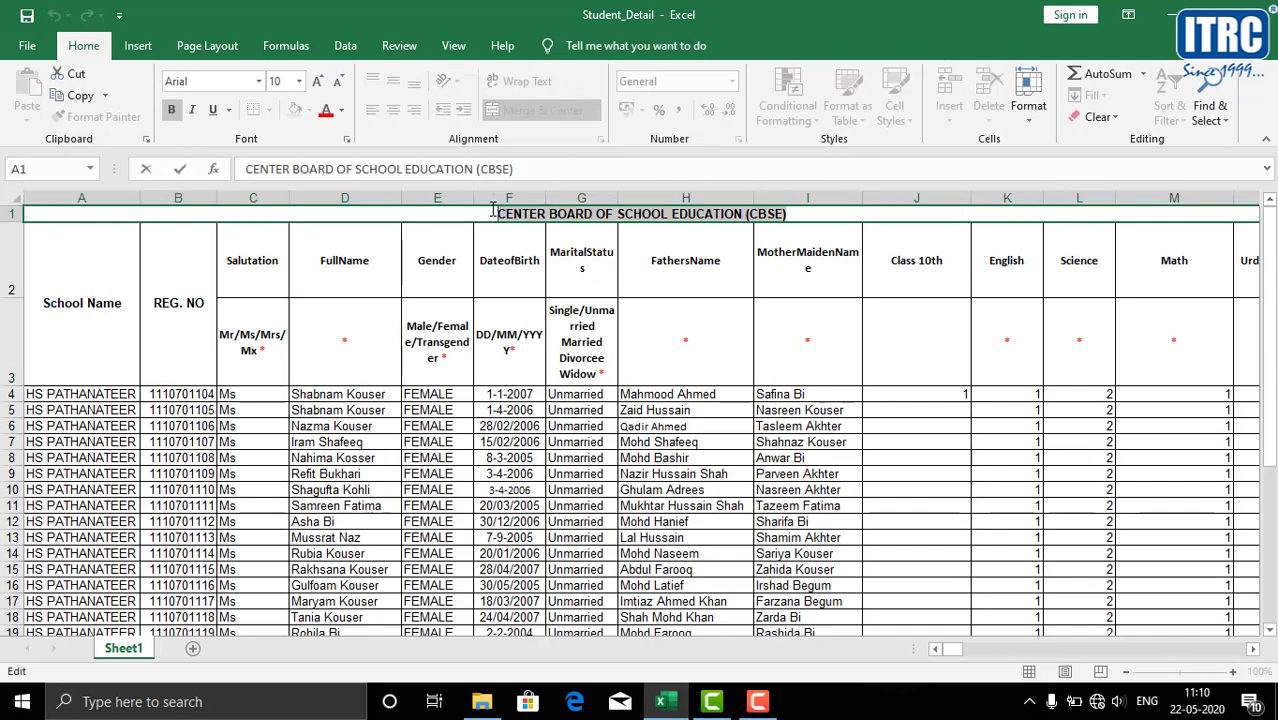
click(297, 84)
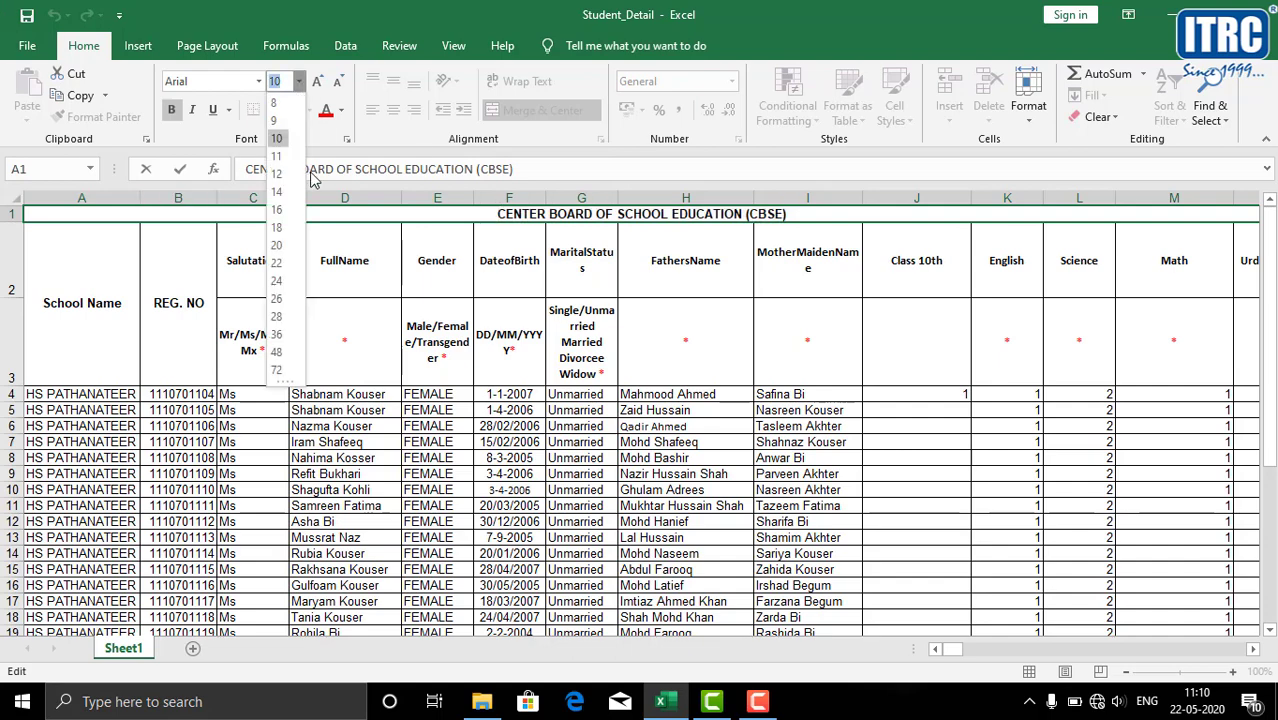
click(278, 228)
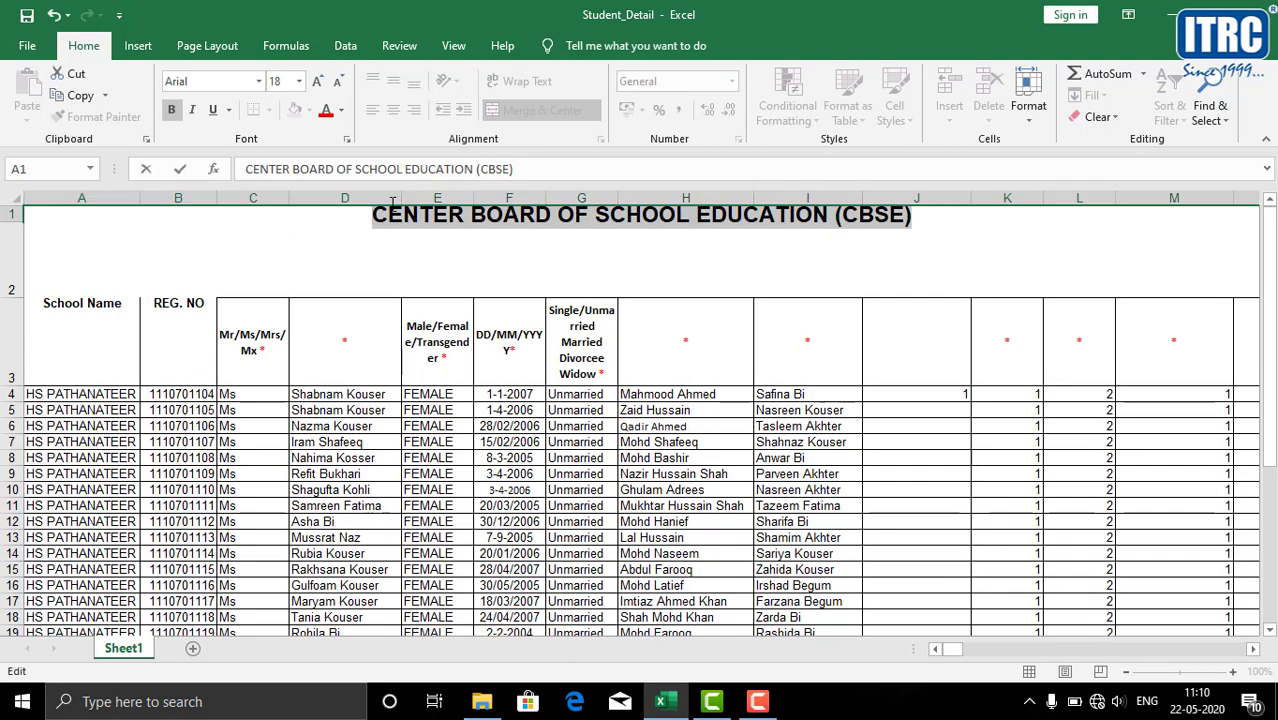
Step: Colour the selected title text green and change its font to Algerian
click(341, 112)
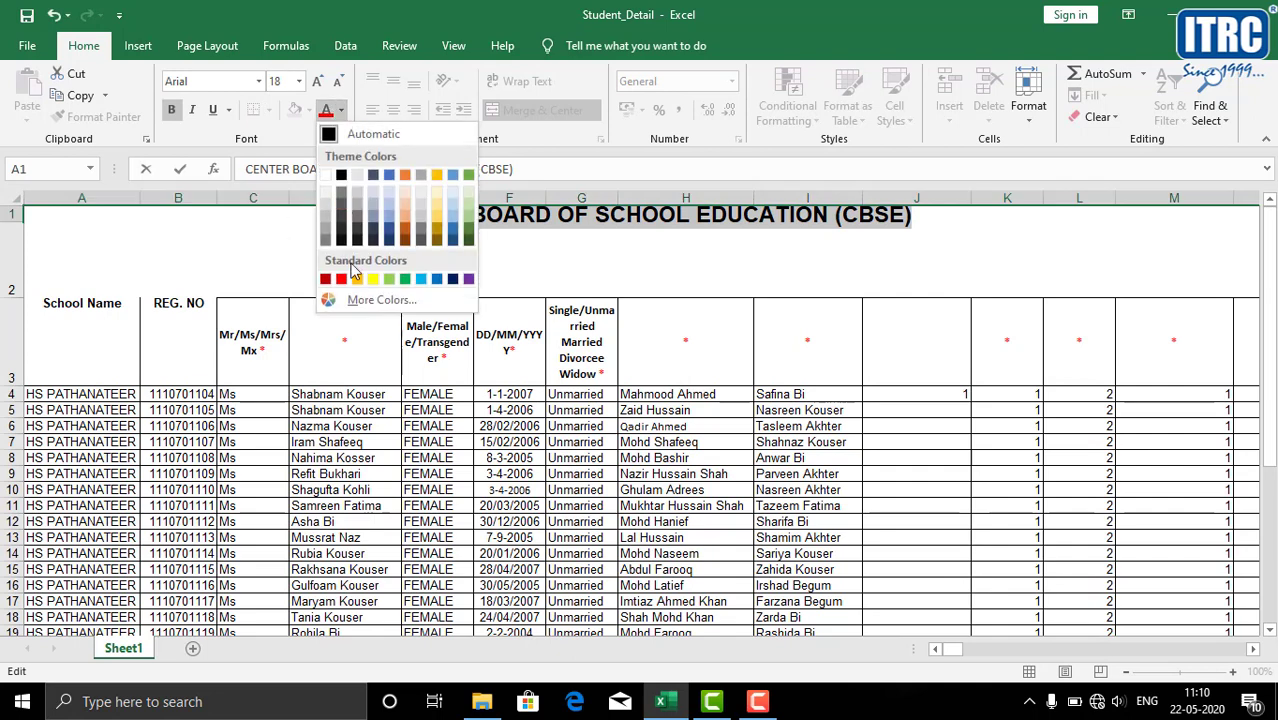
click(412, 263)
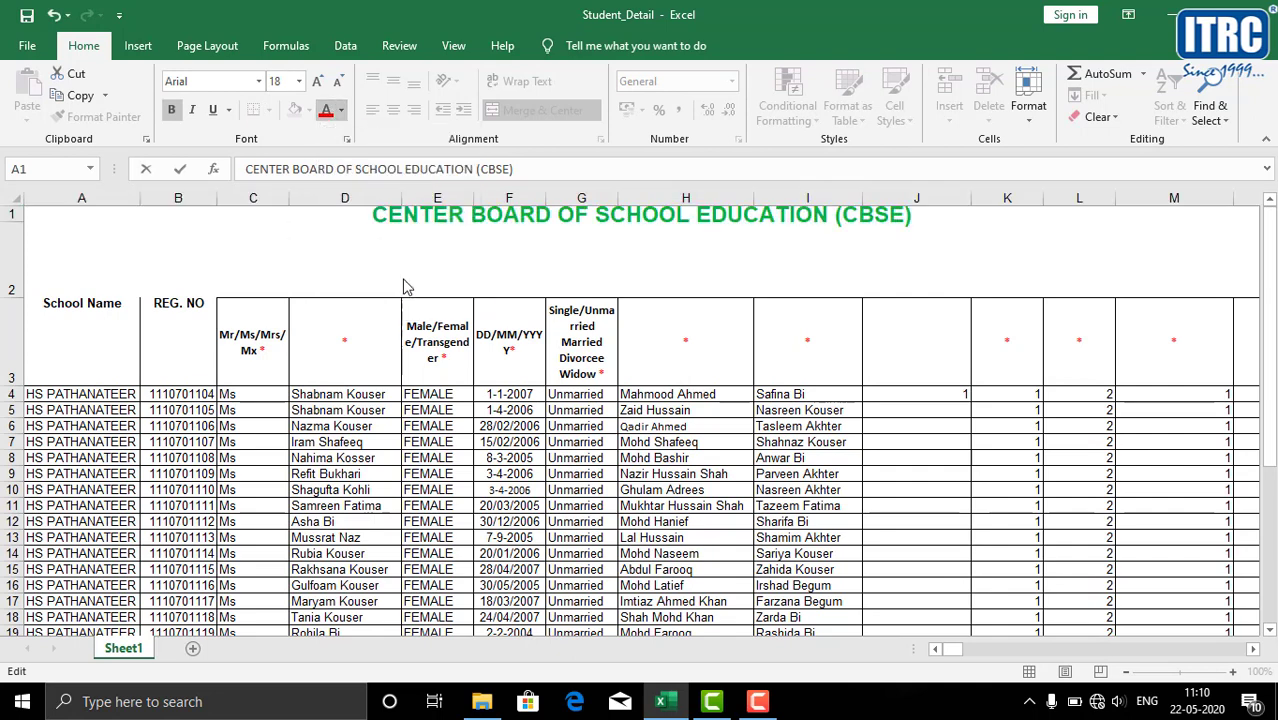
click(259, 81)
click(237, 212)
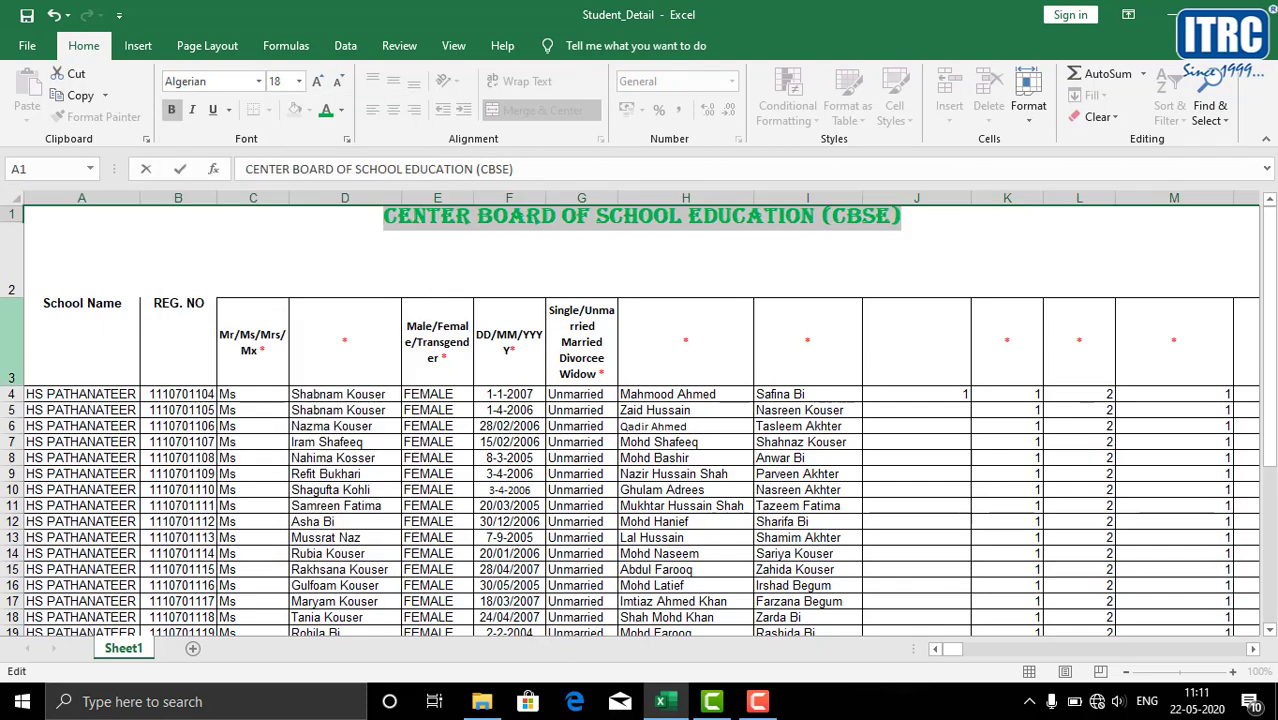
Step: Replace the School Name heading with "Board Name" and enter "CBSE" in cell A4 below it
click(91, 306)
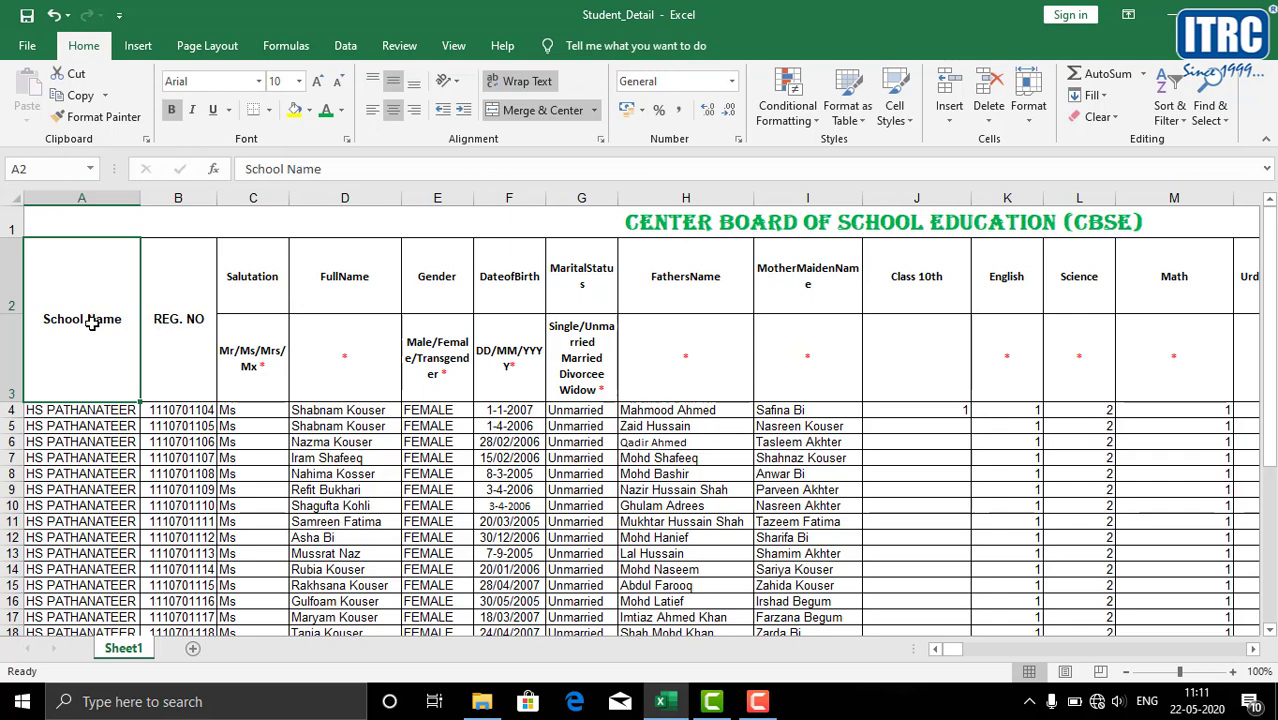
text(Board Name)
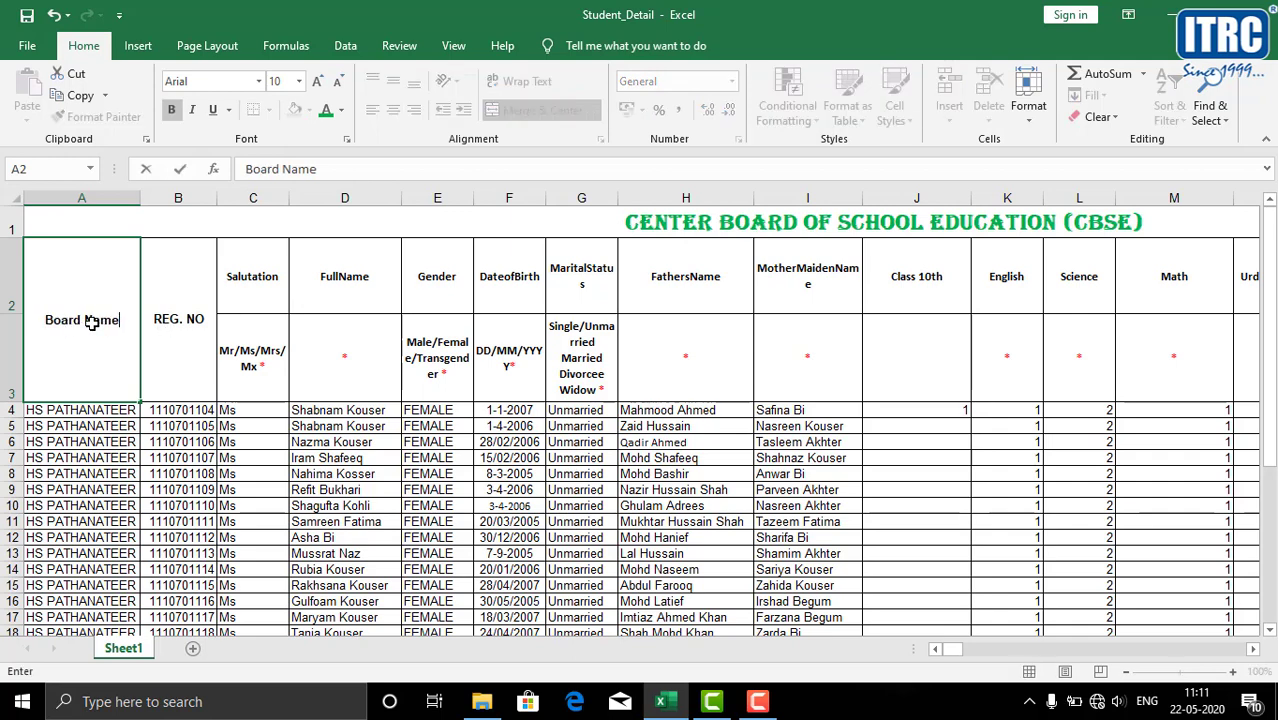
click(115, 413)
text(CBS)
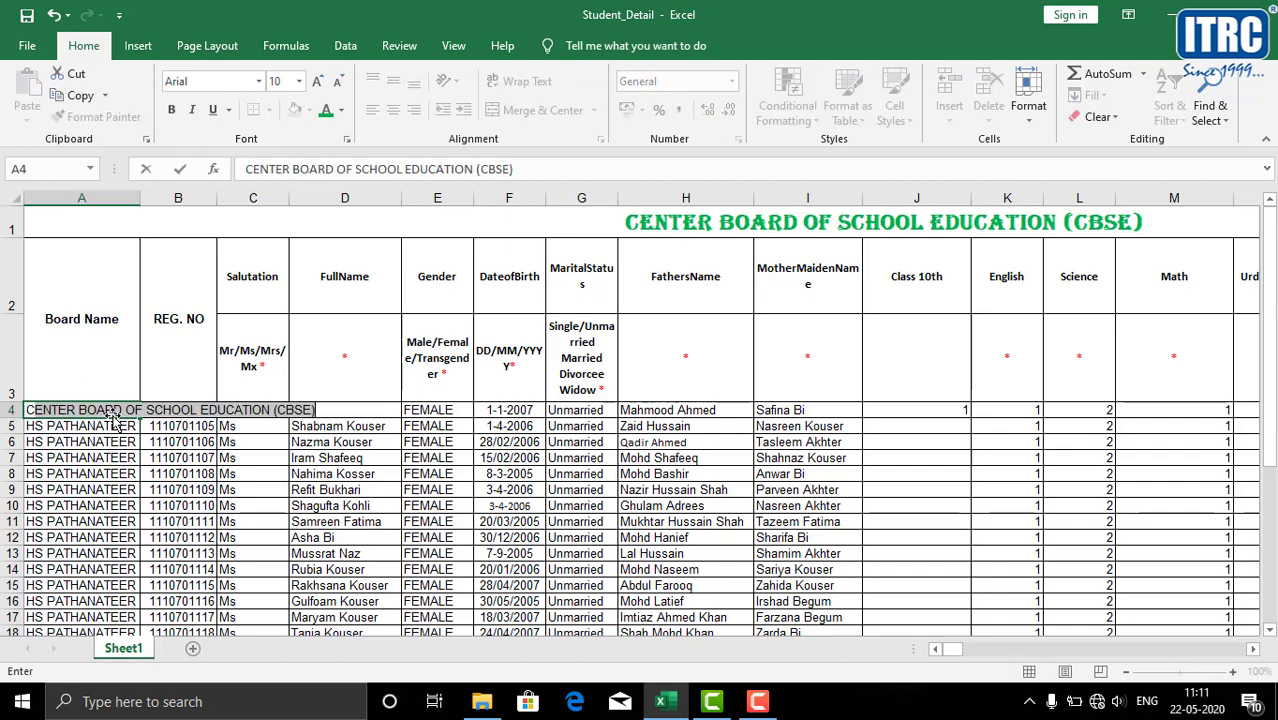
text(C)
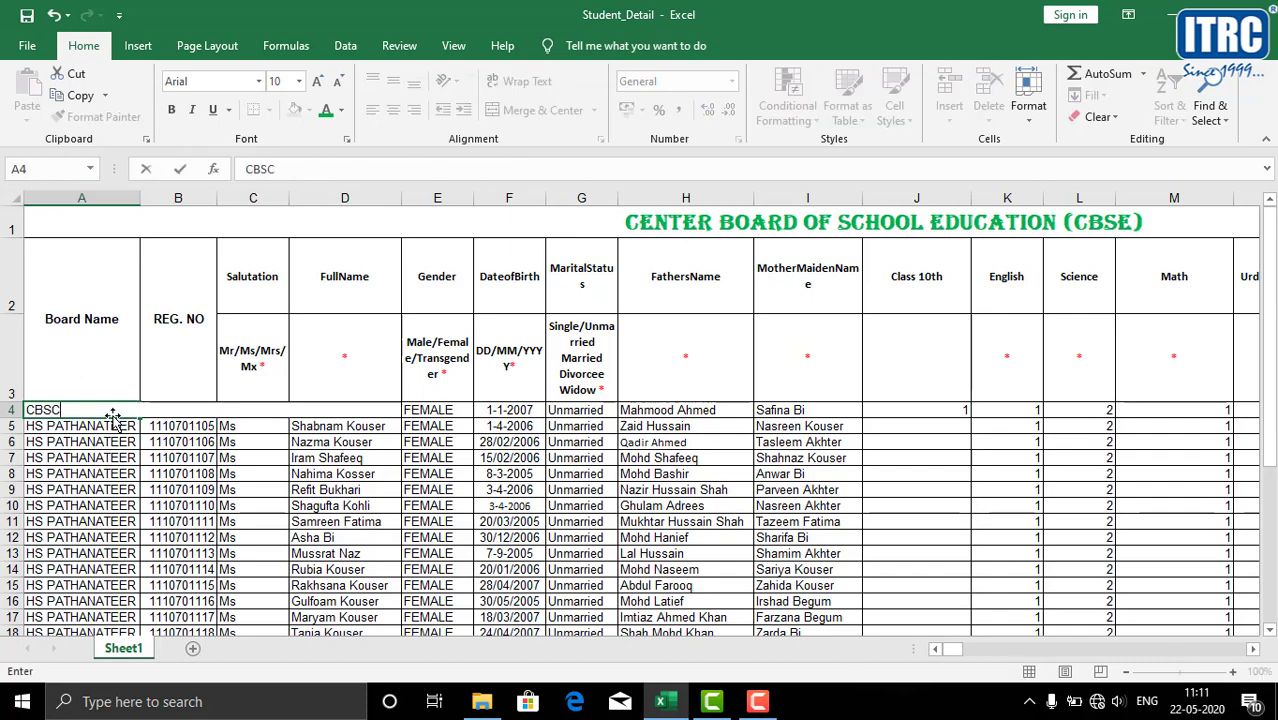
key(BackSpace)
text(E)
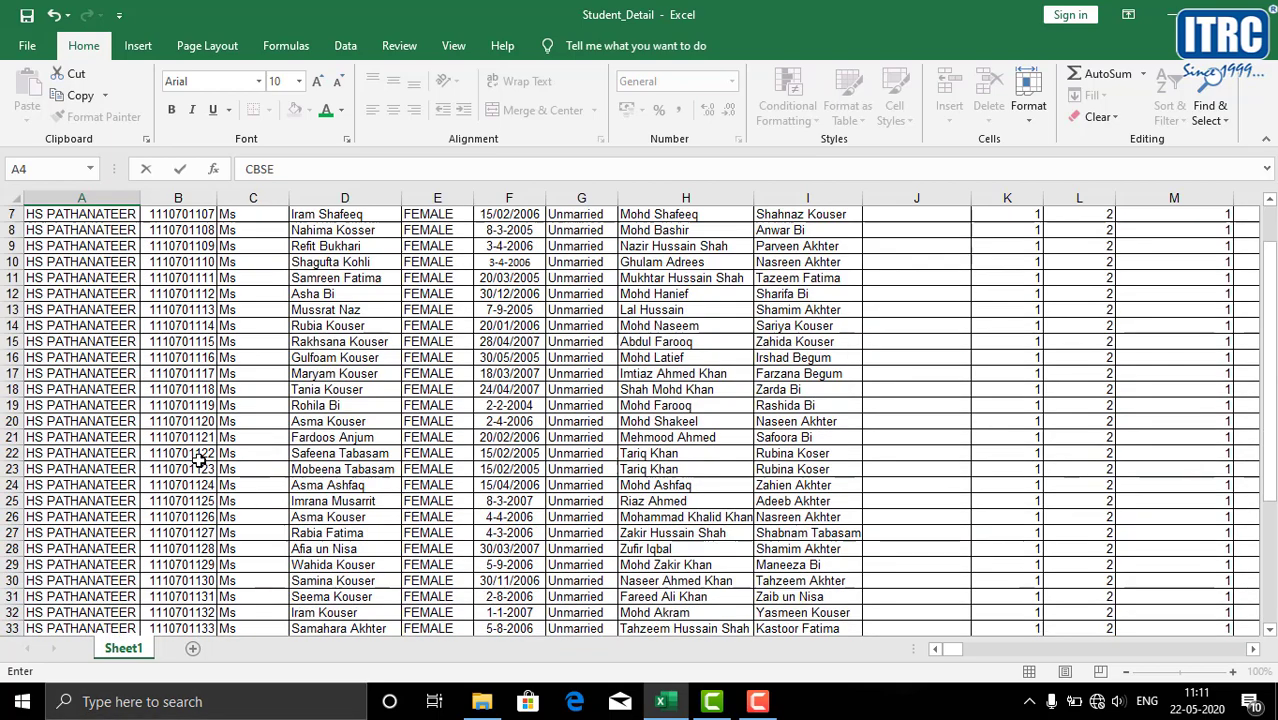
Step: Fill CBSE from A4 down the Board Name column to the last student row, A43, as copied cells
scroll(345, 442, down, 2)
scroll(103, 432, up, 3)
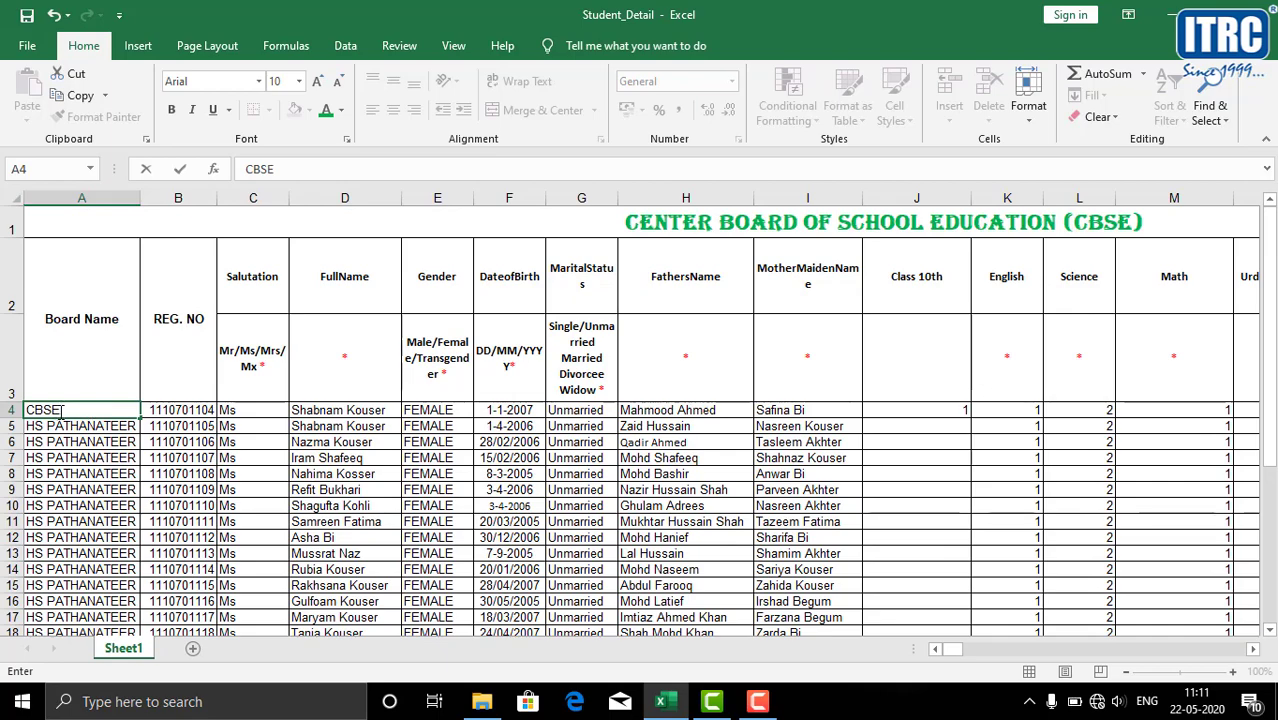
scroll(61, 440, down, 8)
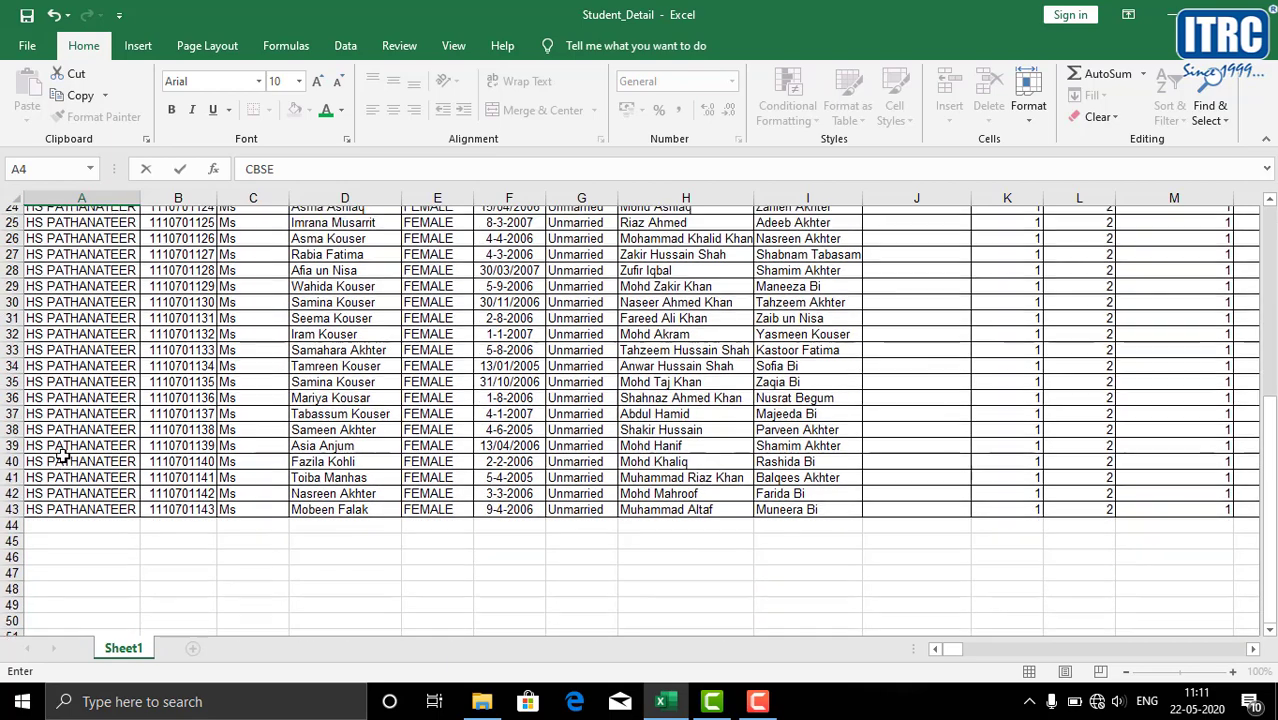
scroll(61, 455, up, 8)
click(105, 413)
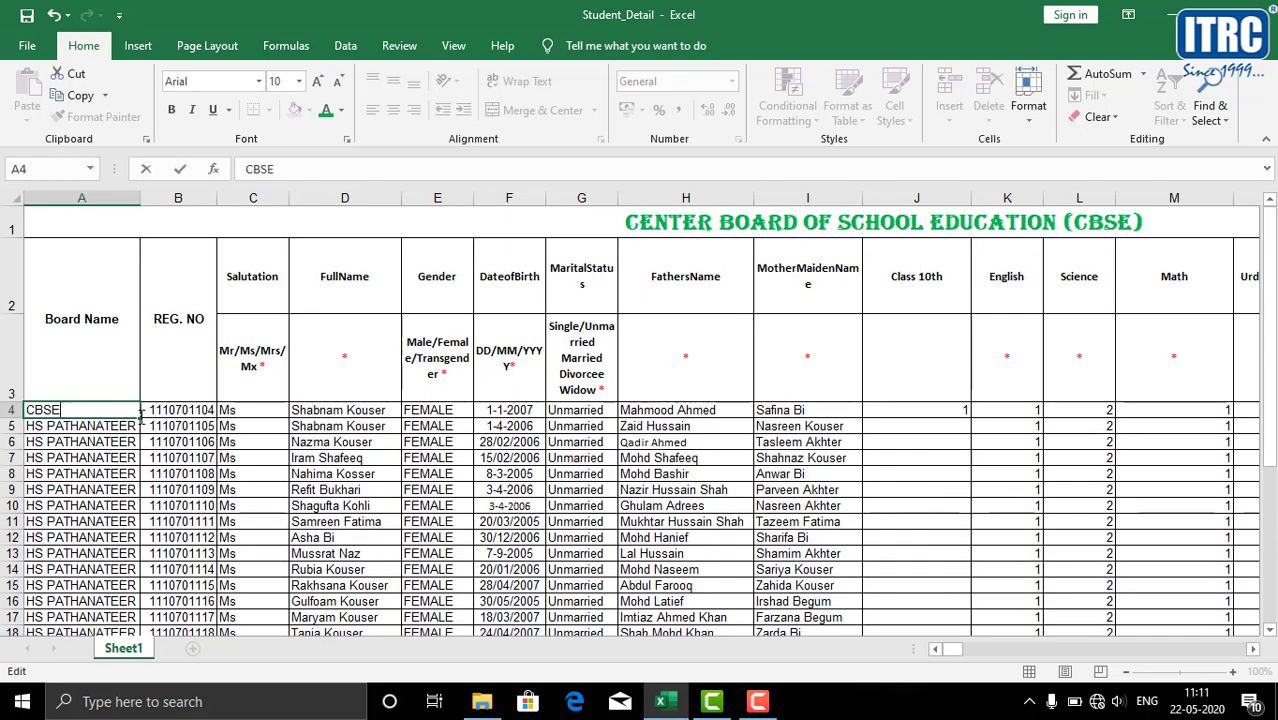
drag(141, 418, 120, 336)
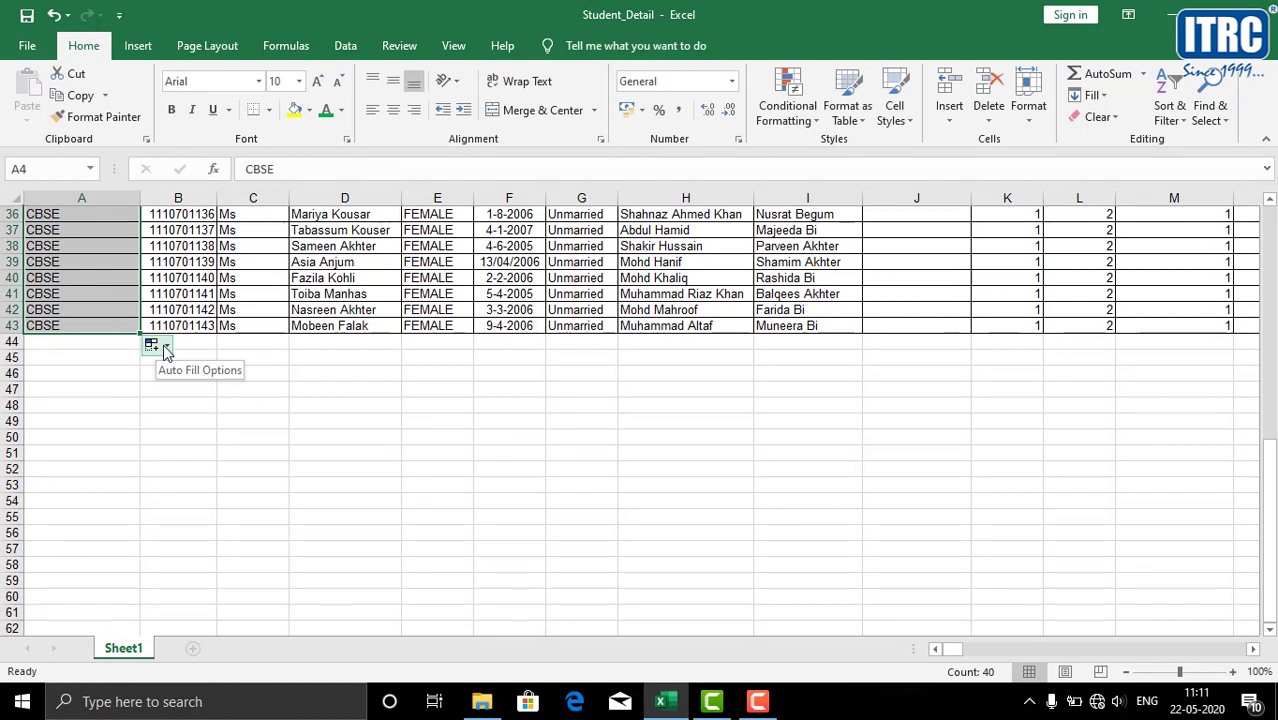
click(164, 346)
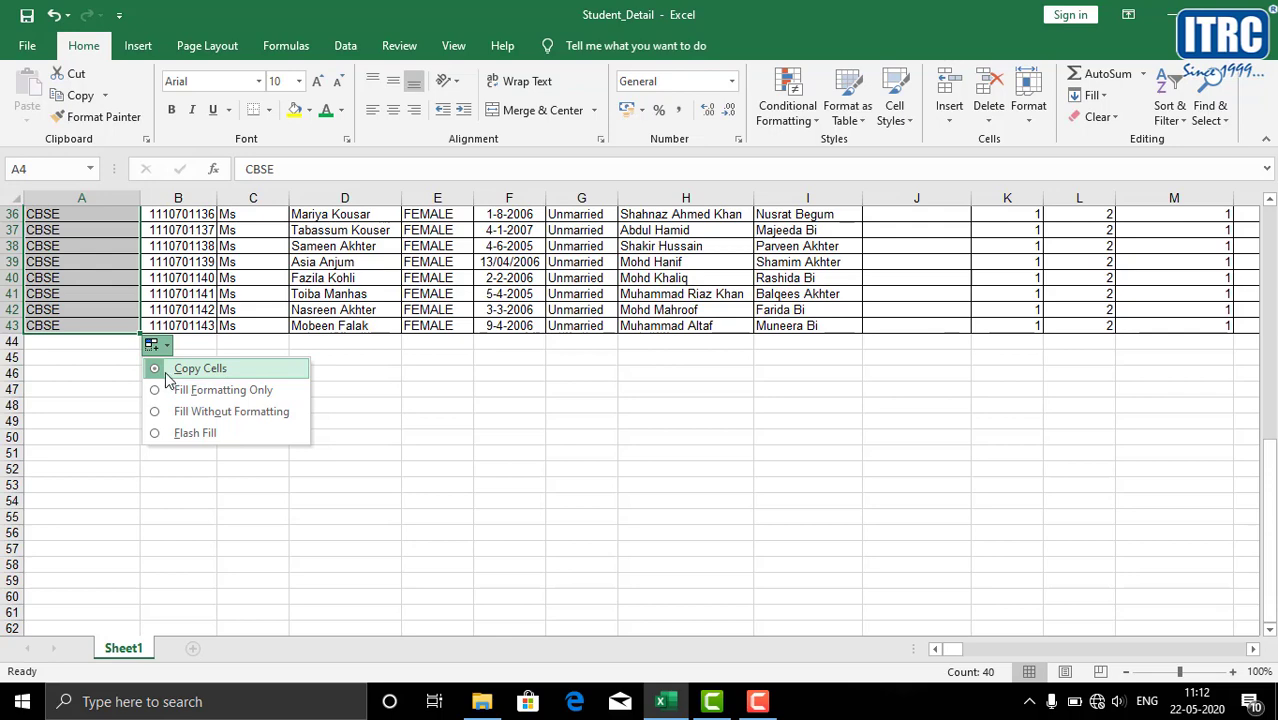
click(155, 372)
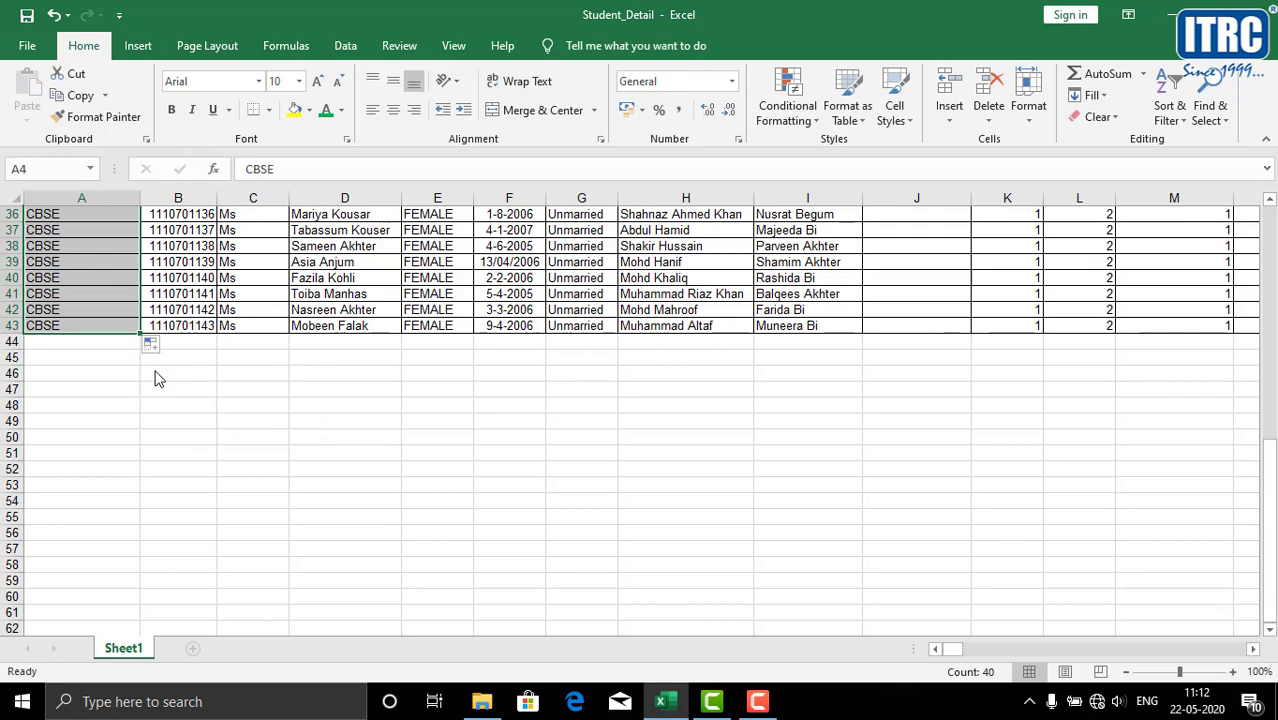
click(161, 450)
scroll(250, 422, up, 12)
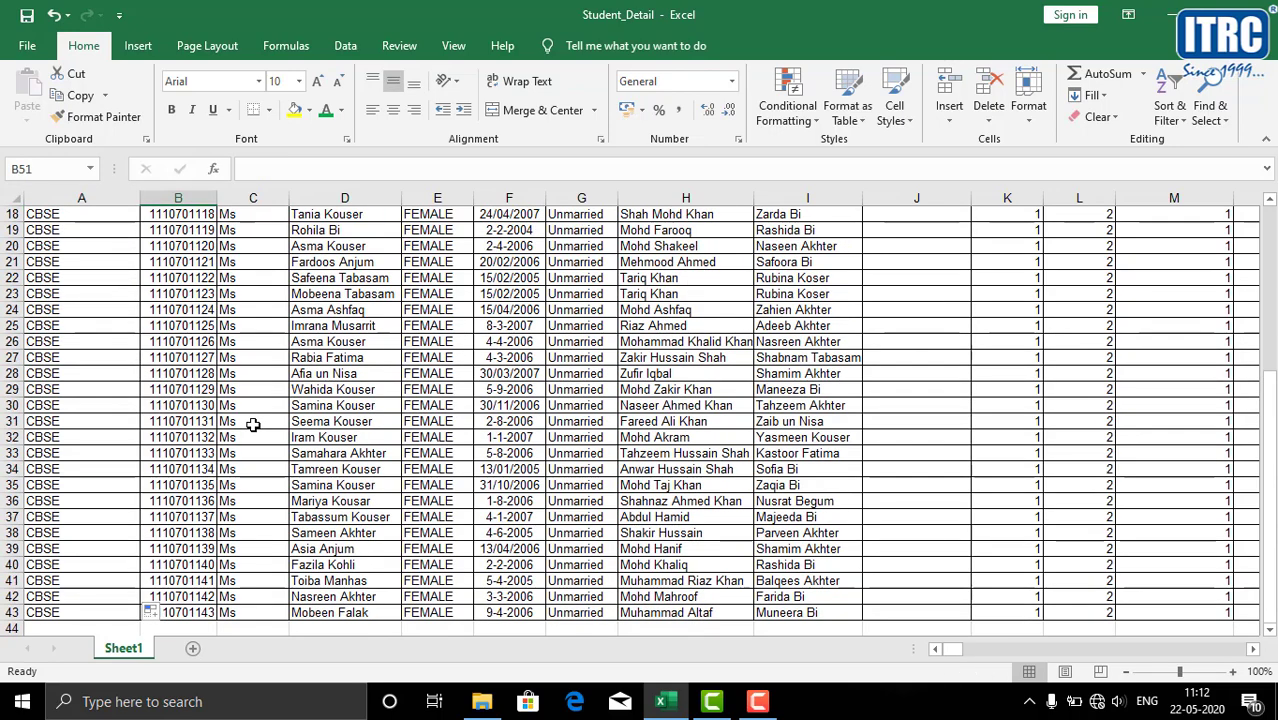
scroll(85, 436, down, 6)
scroll(85, 436, up, 6)
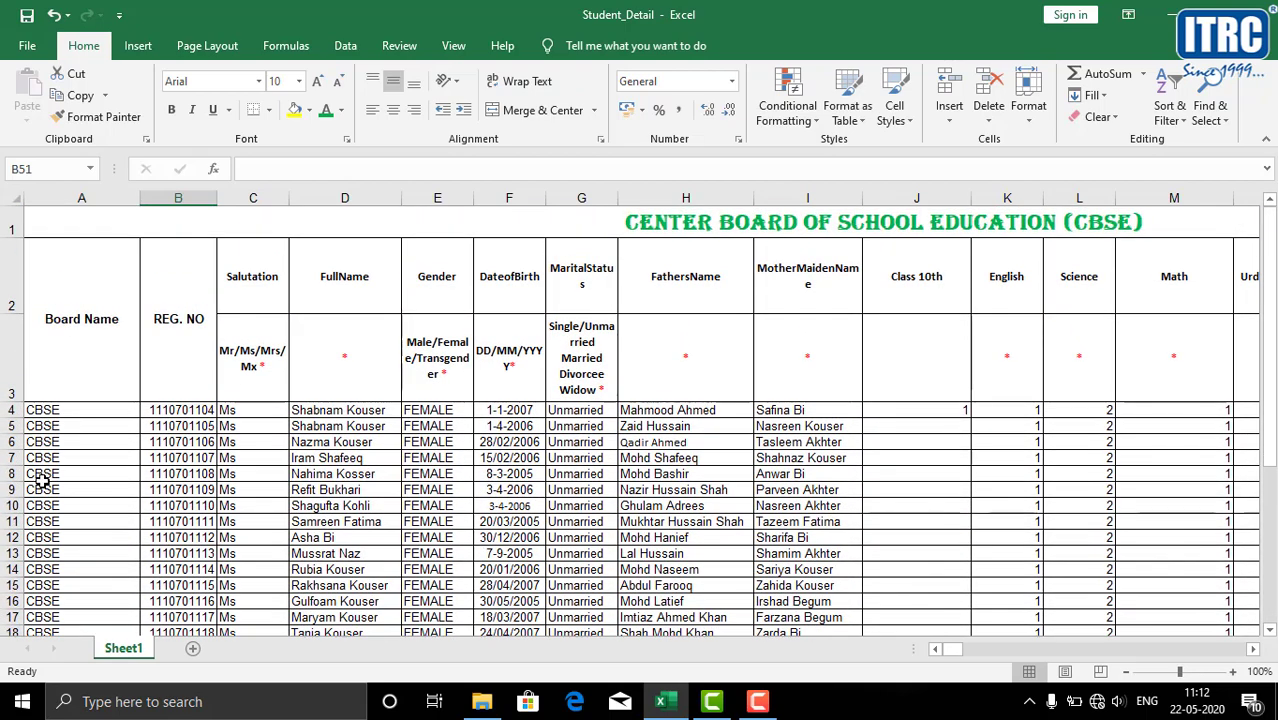
Step: Centre the contents of the Board Name column horizontally
click(104, 200)
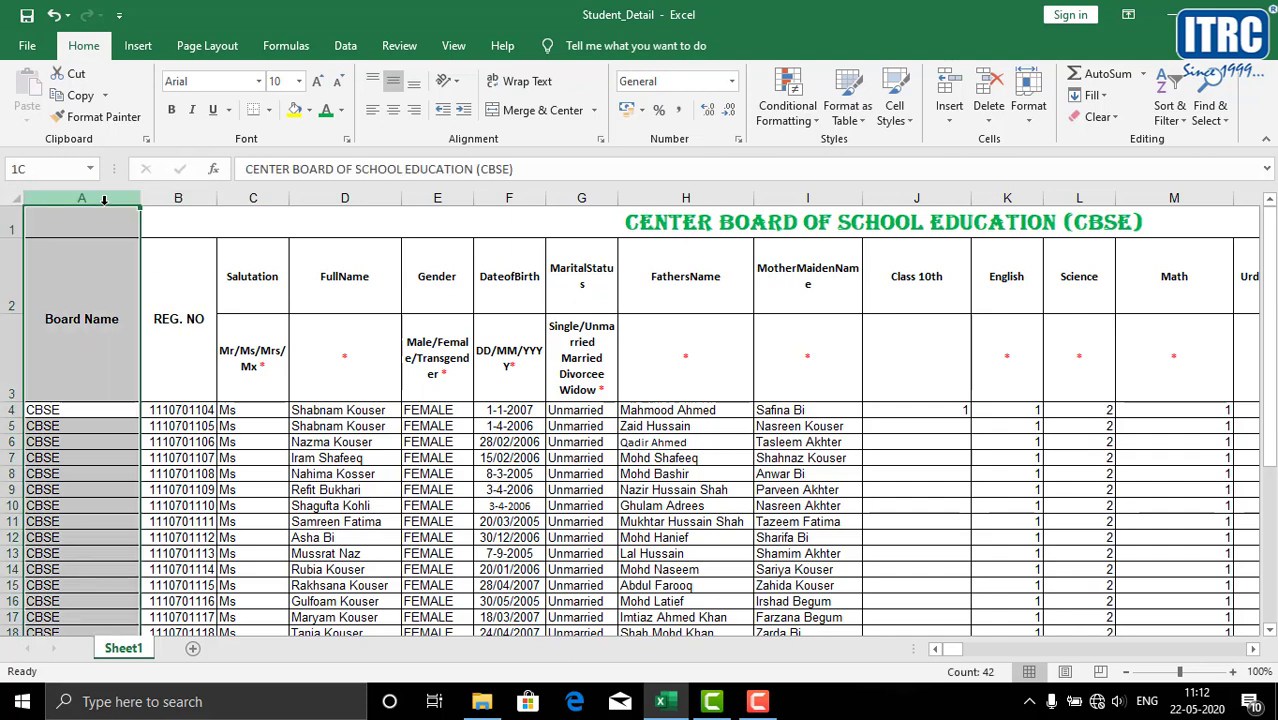
click(393, 112)
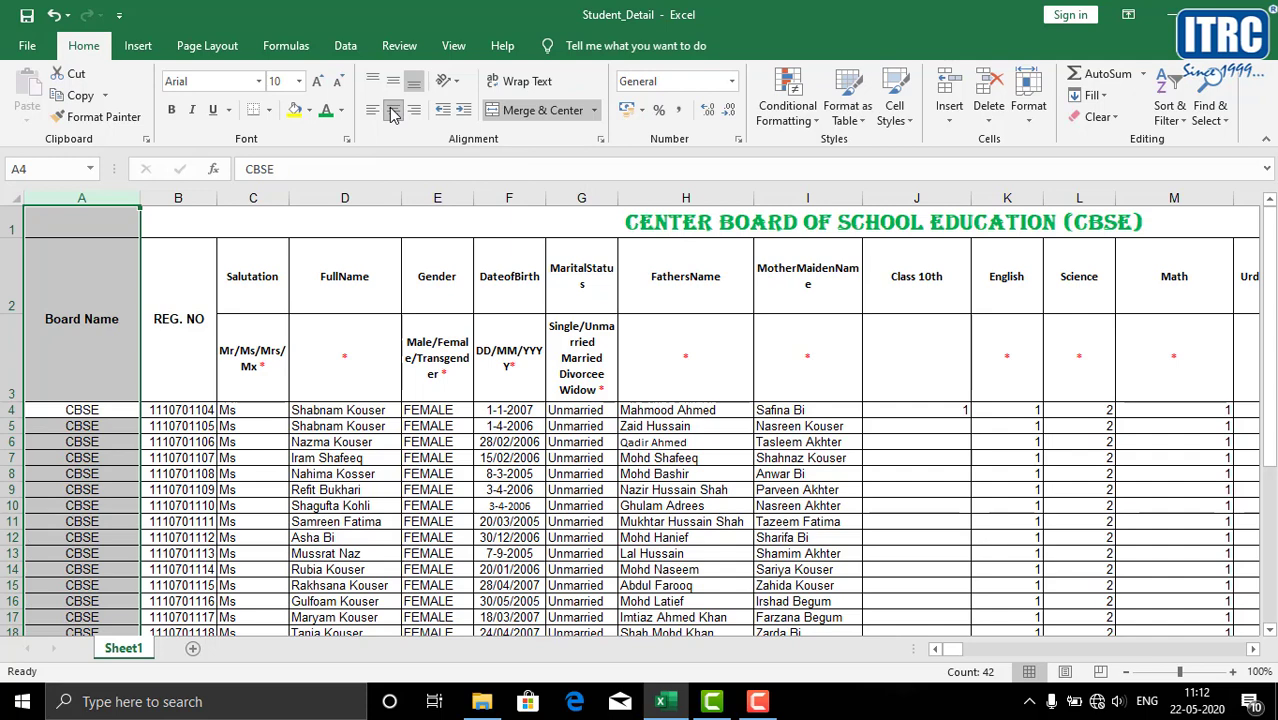
click(106, 372)
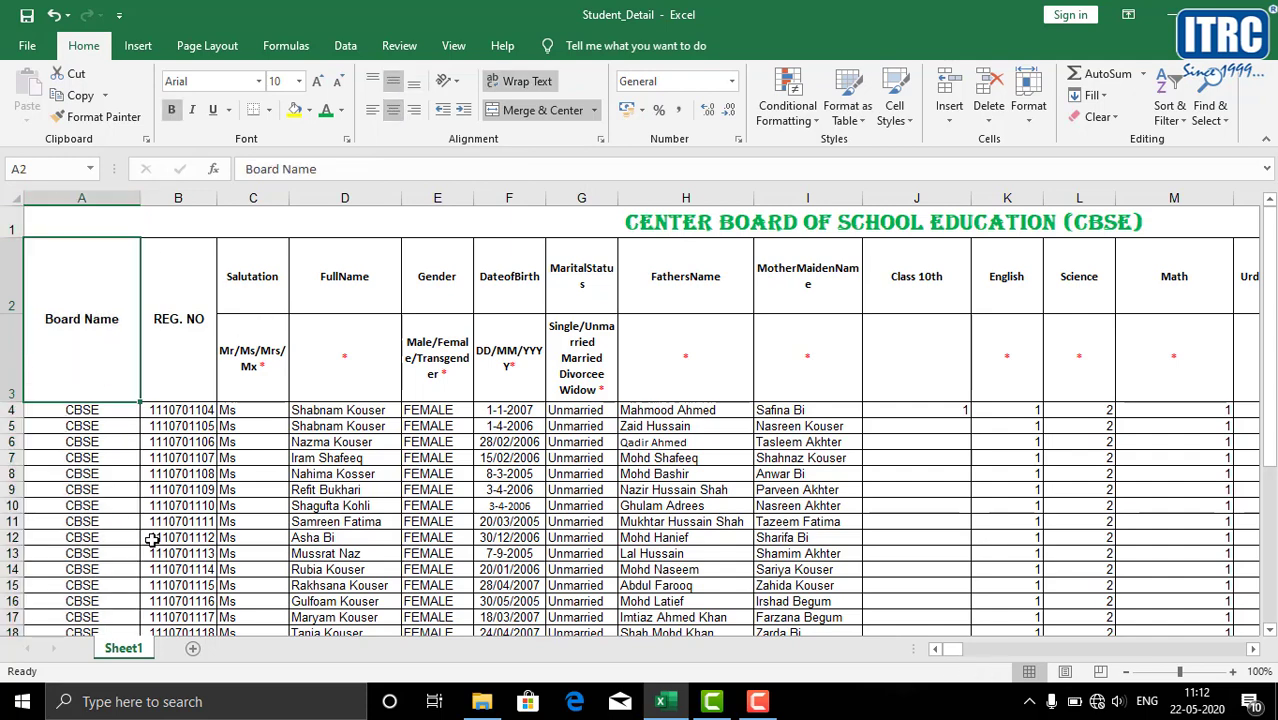
click(205, 198)
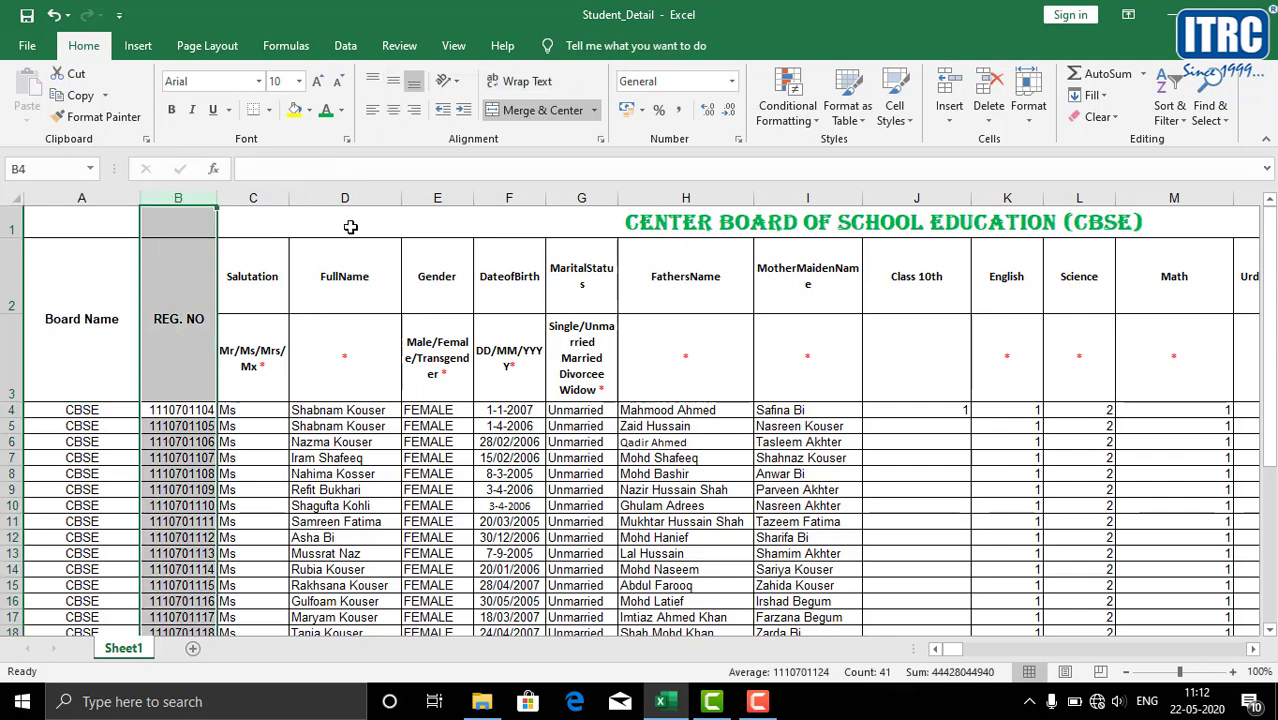
click(520, 232)
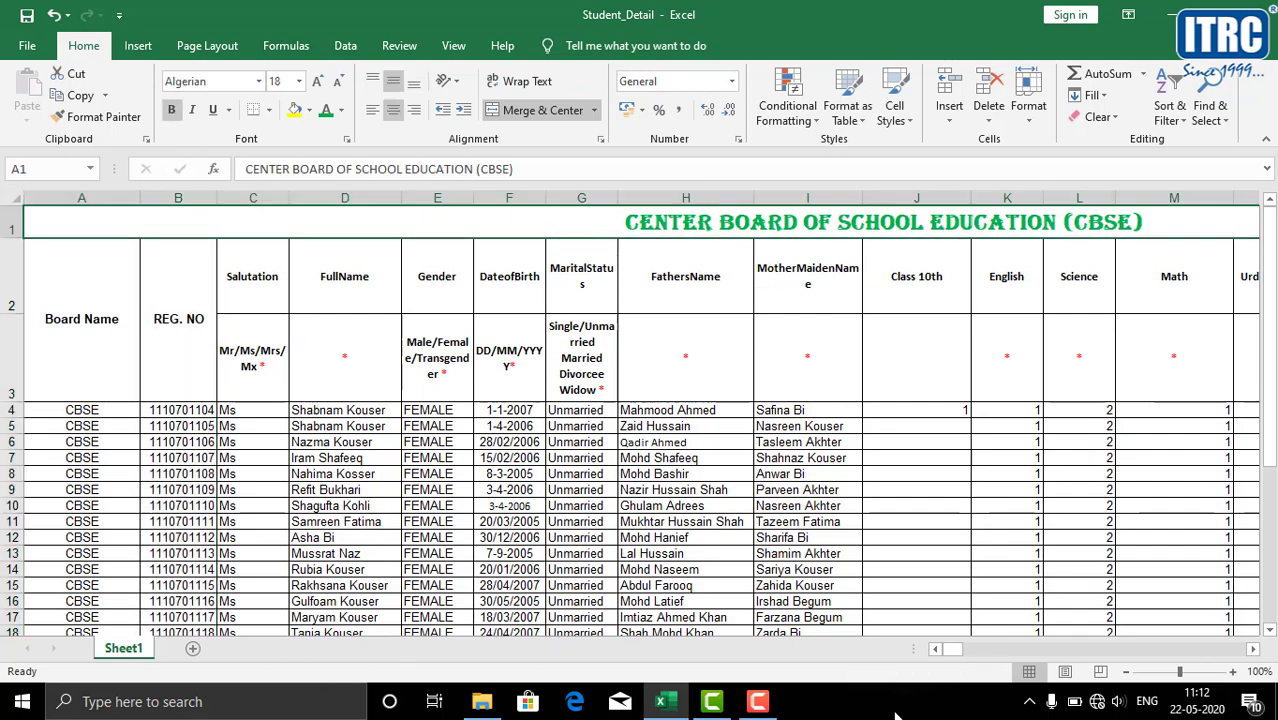
drag(950, 653, 945, 660)
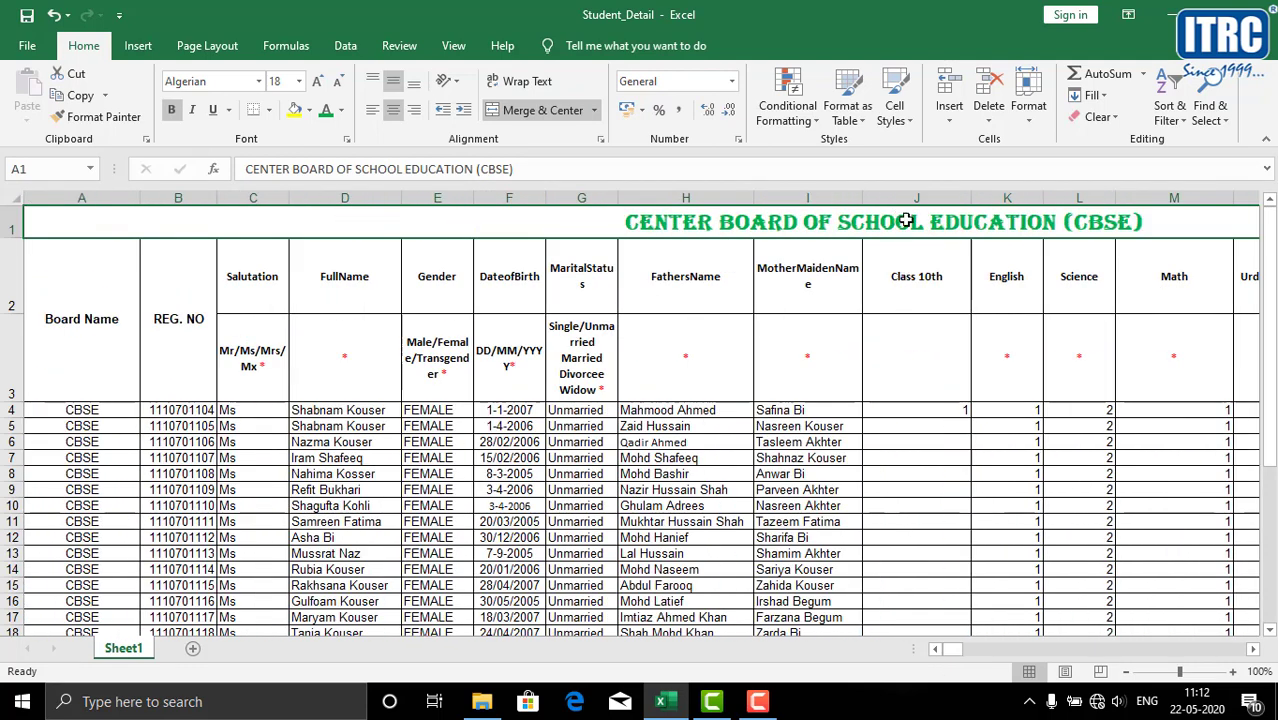
Step: Enter "10th" in J4 and fill it down the Class 10th column to J43 as copied cells instead of a series
click(914, 412)
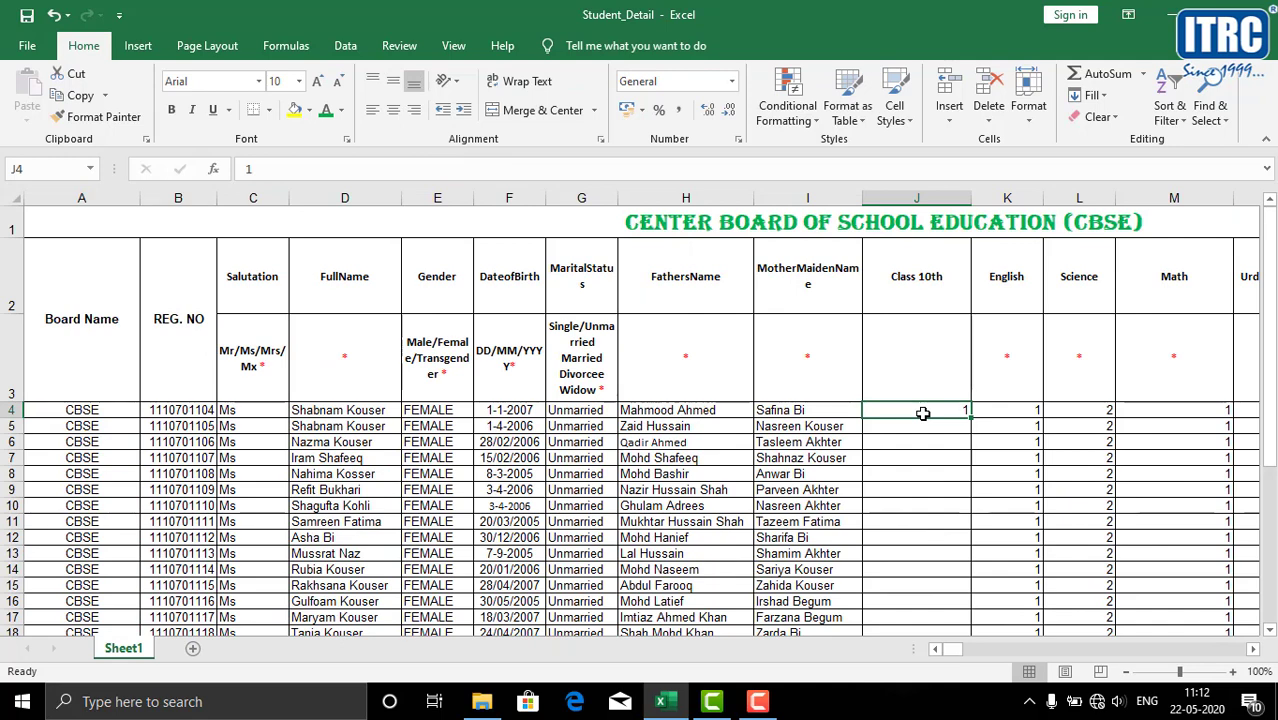
text(10)
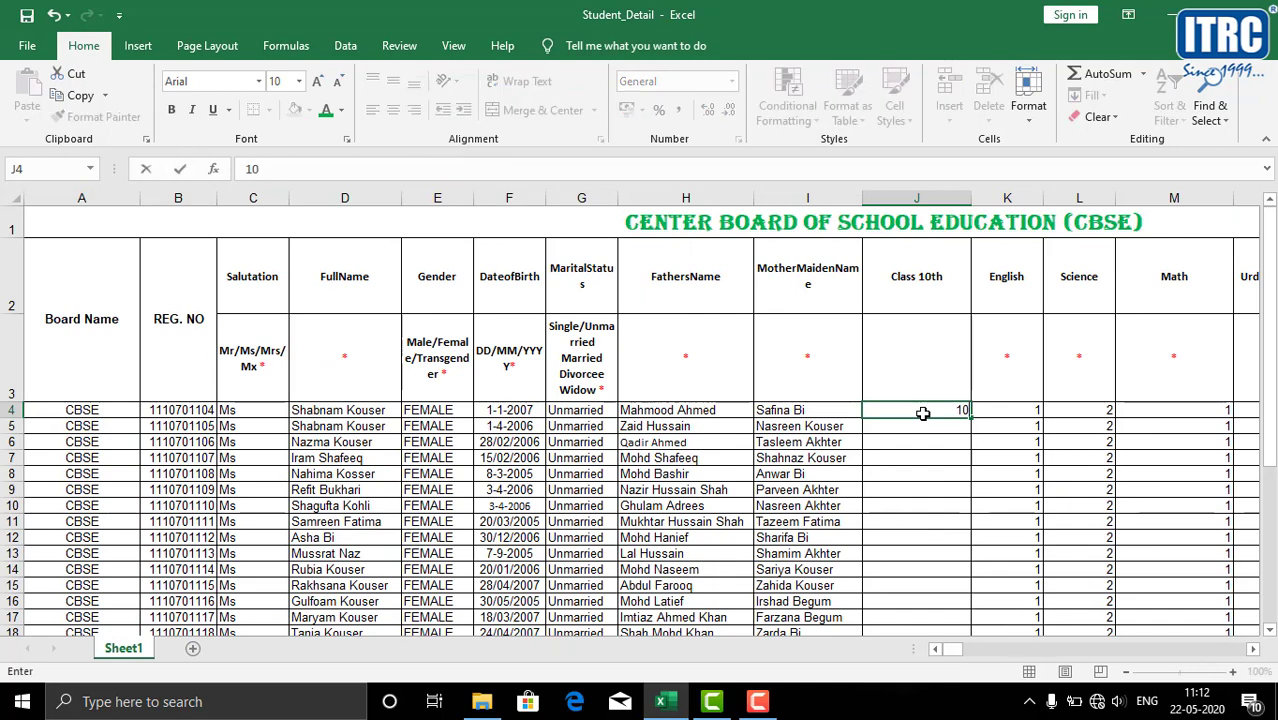
text(th)
drag(972, 417, 943, 446)
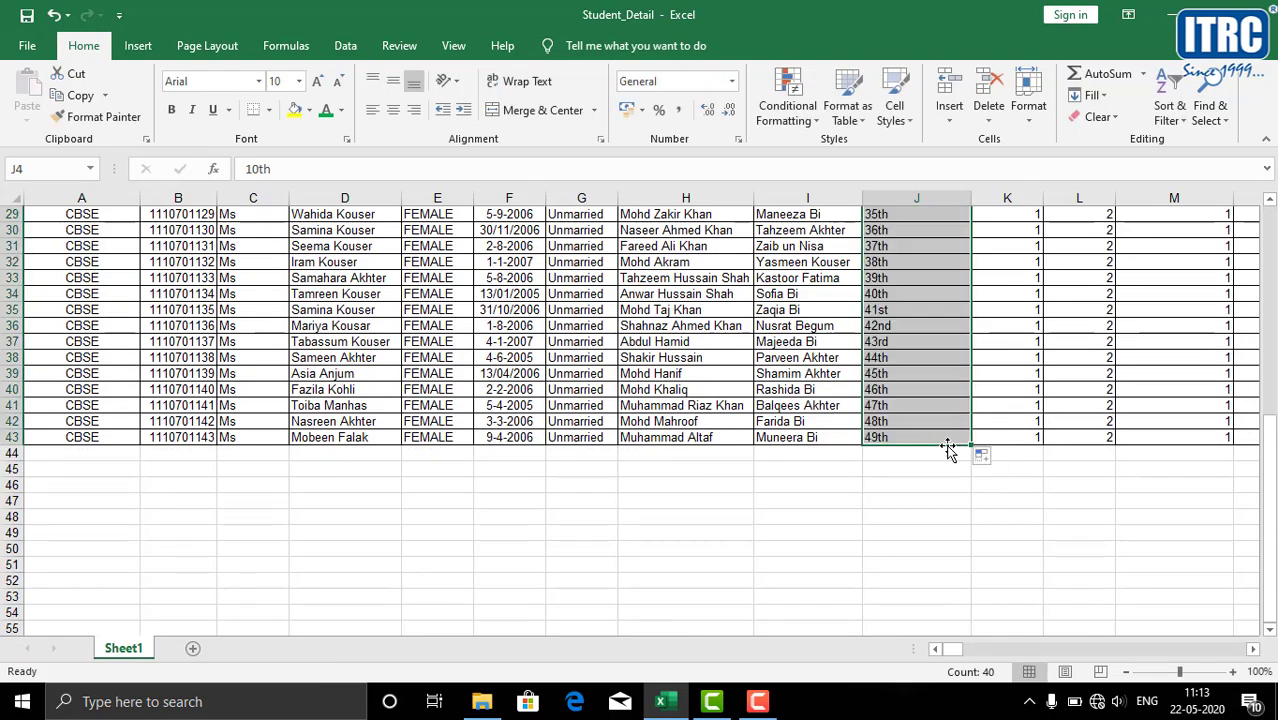
click(997, 460)
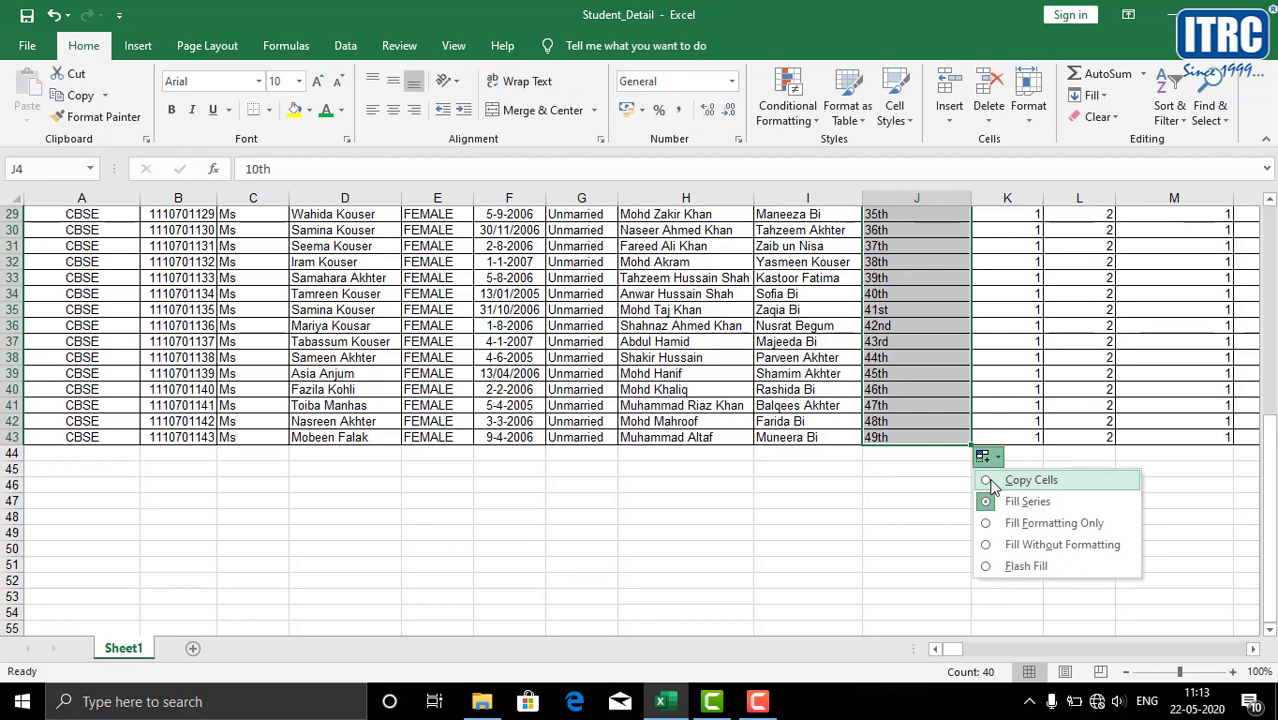
click(1020, 481)
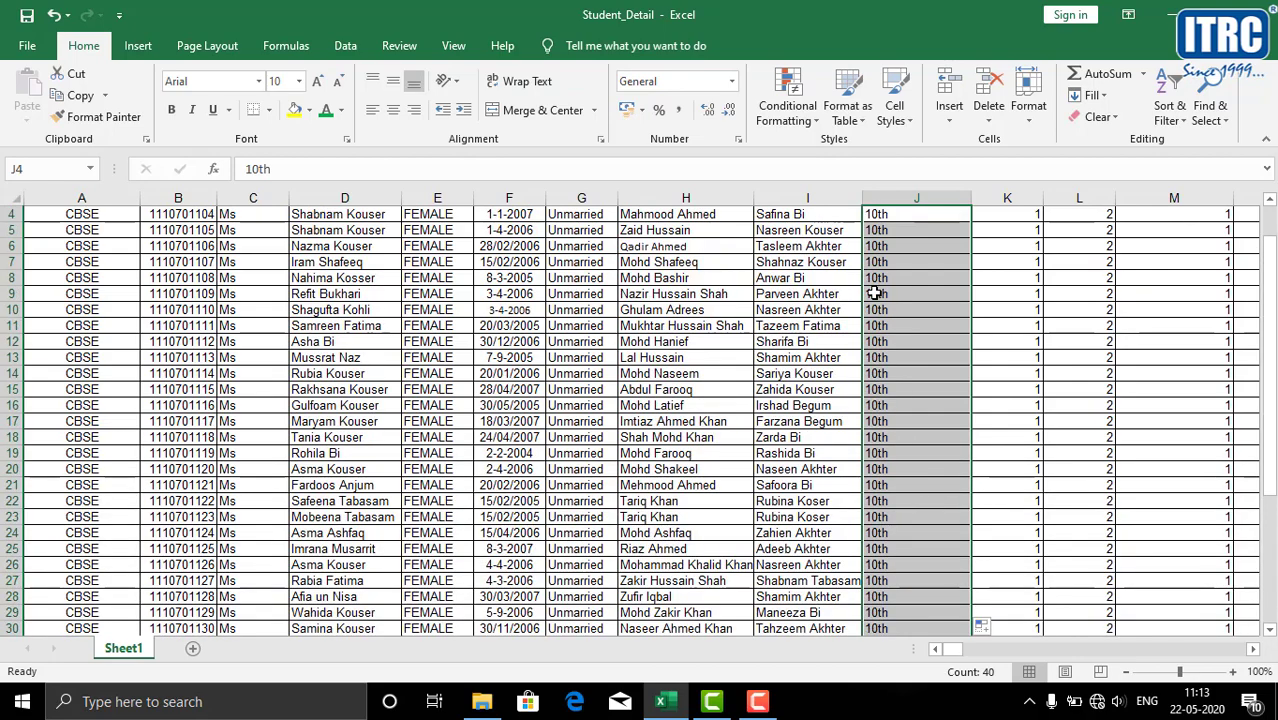
scroll(928, 344, up, 1)
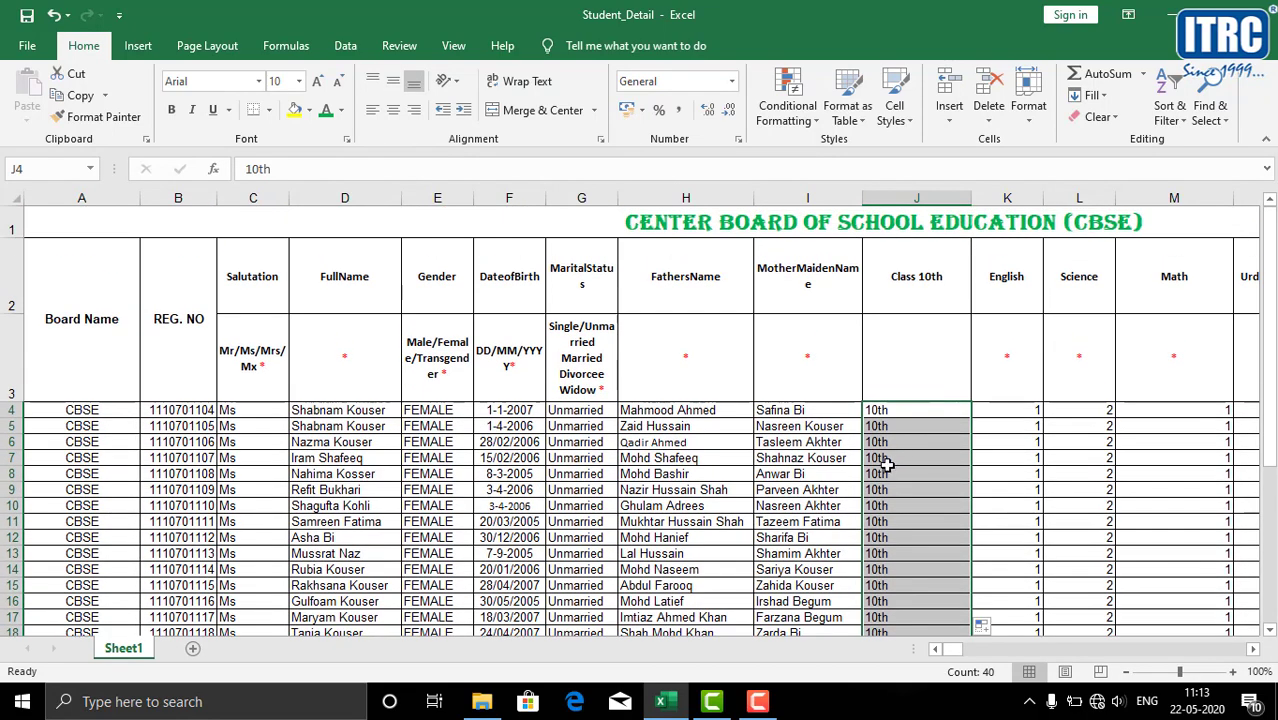
Step: Centre the contents of the Class 10th column horizontally
click(907, 195)
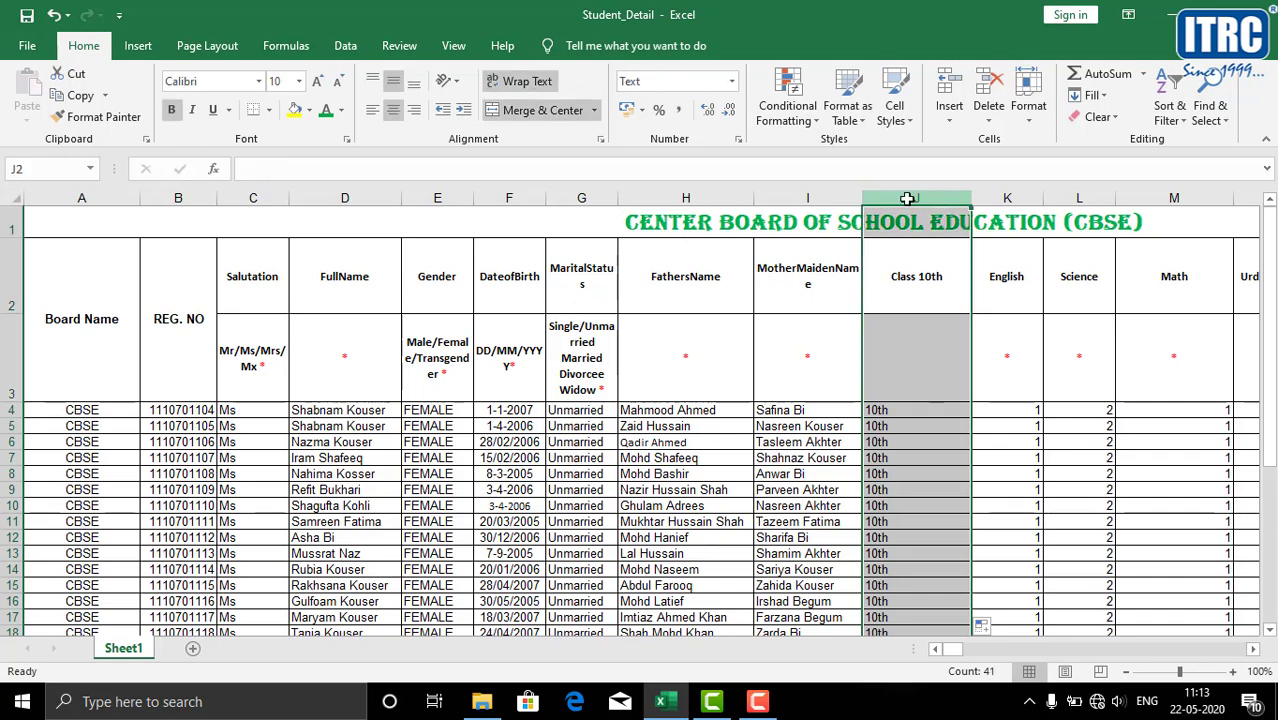
click(395, 112)
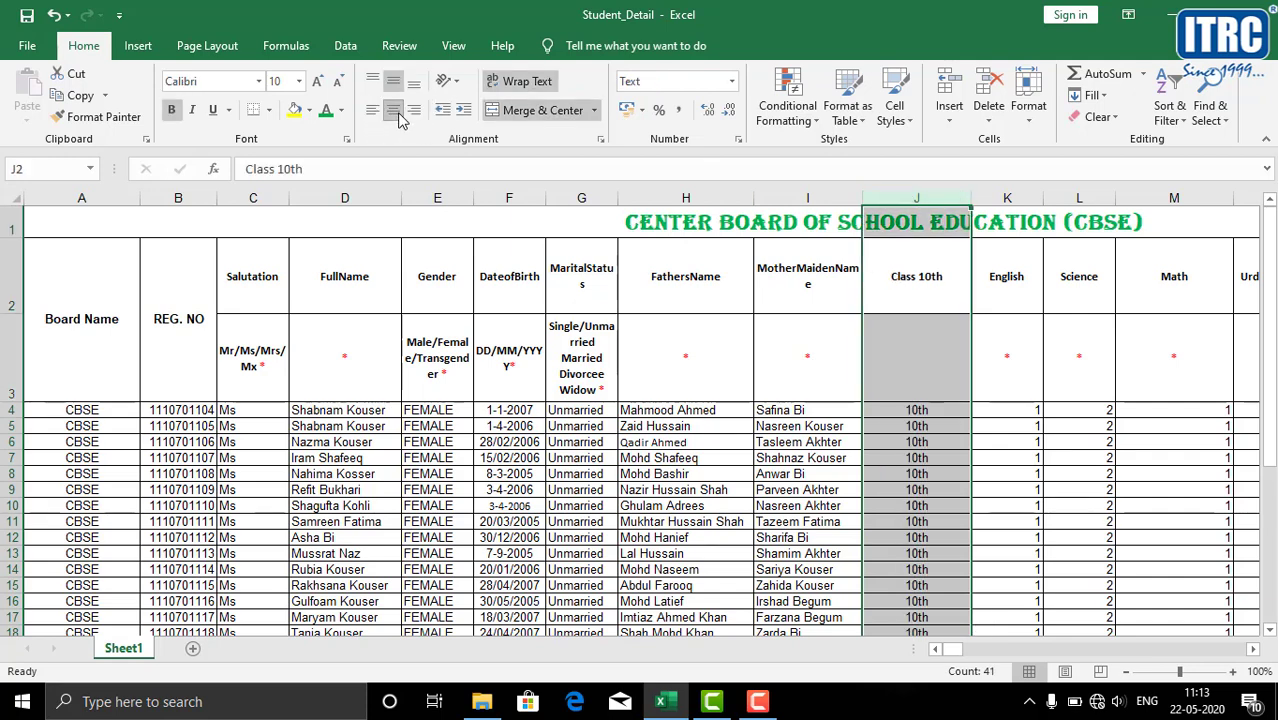
Step: Enter 33 in K4 and fill it down the English column to K43 as a series
click(988, 366)
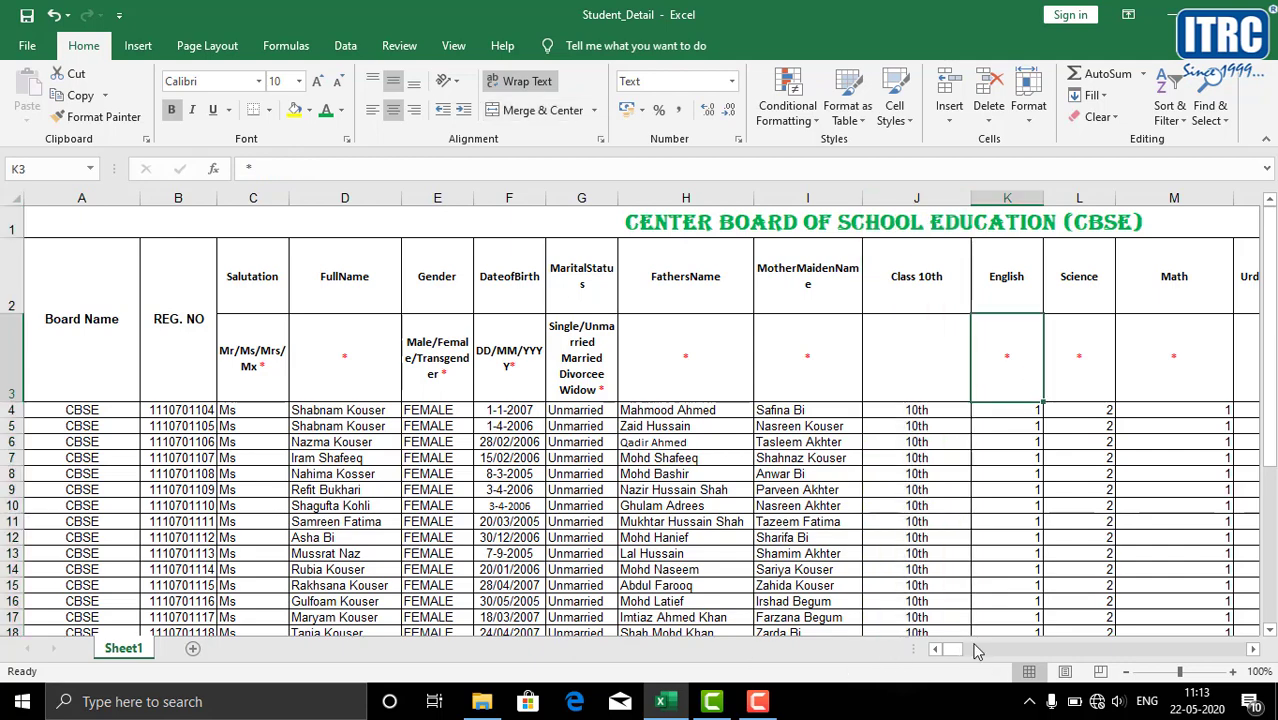
drag(948, 651, 1022, 650)
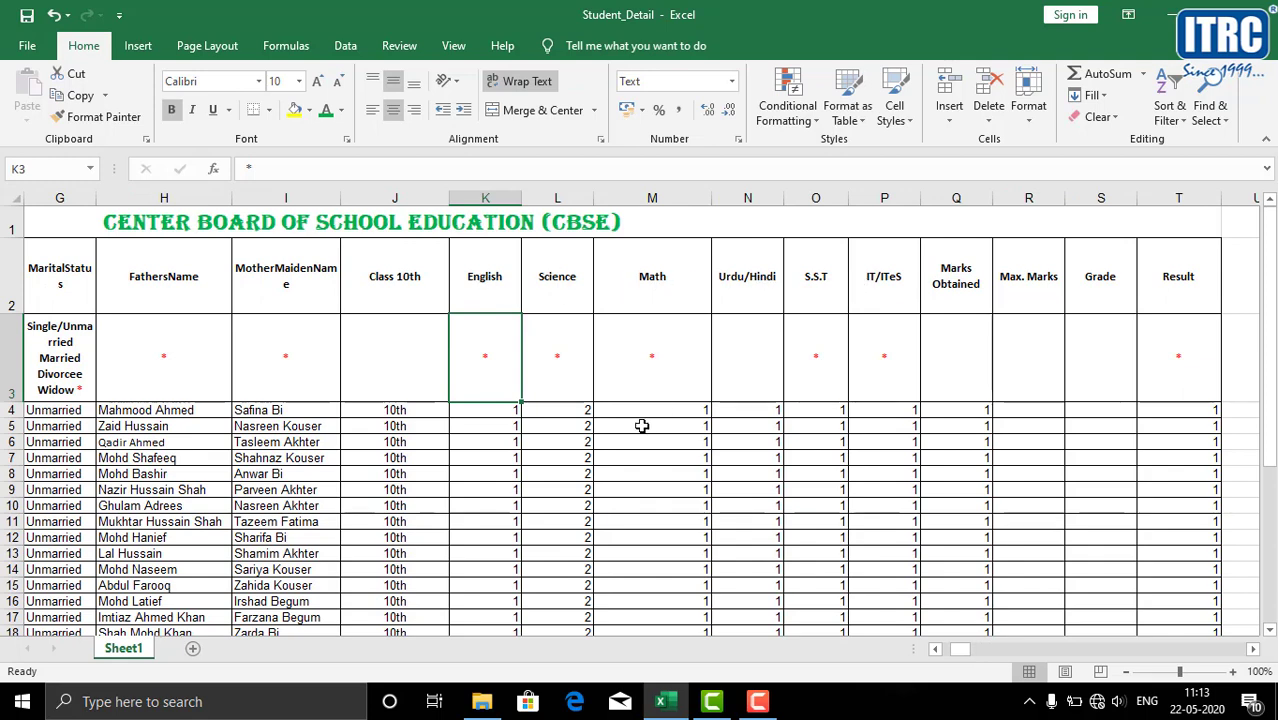
click(509, 411)
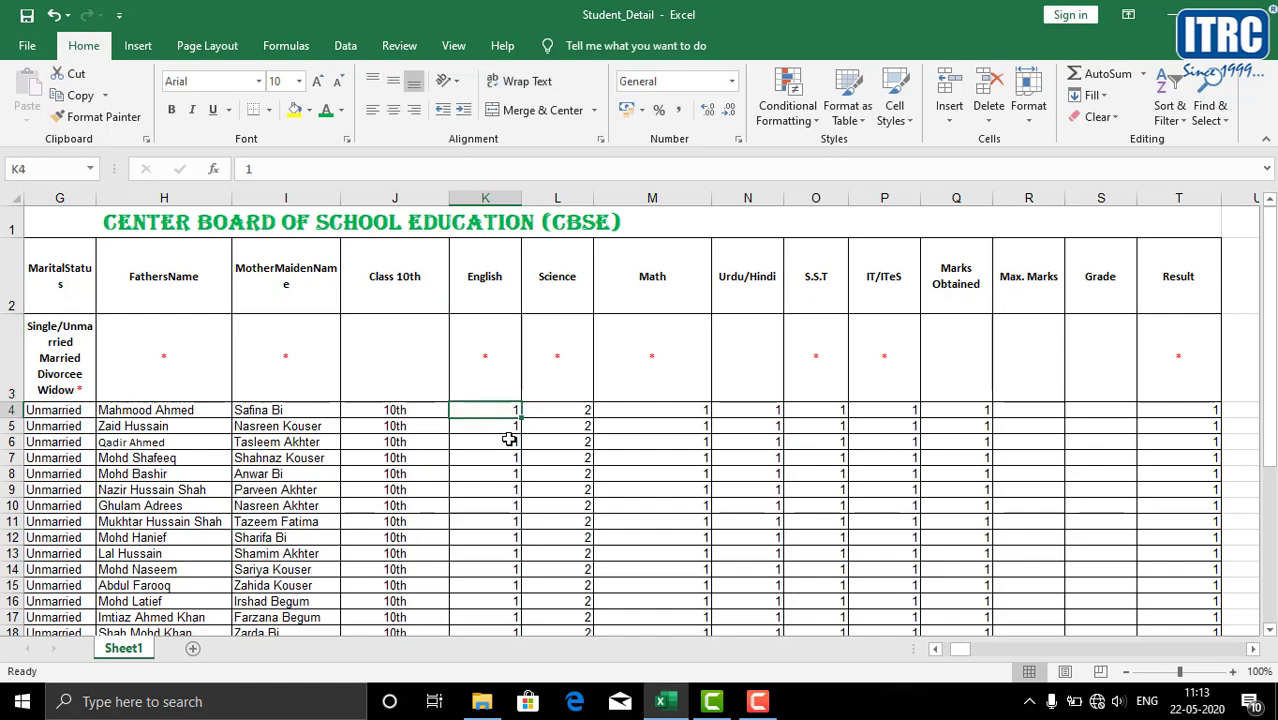
text(33)
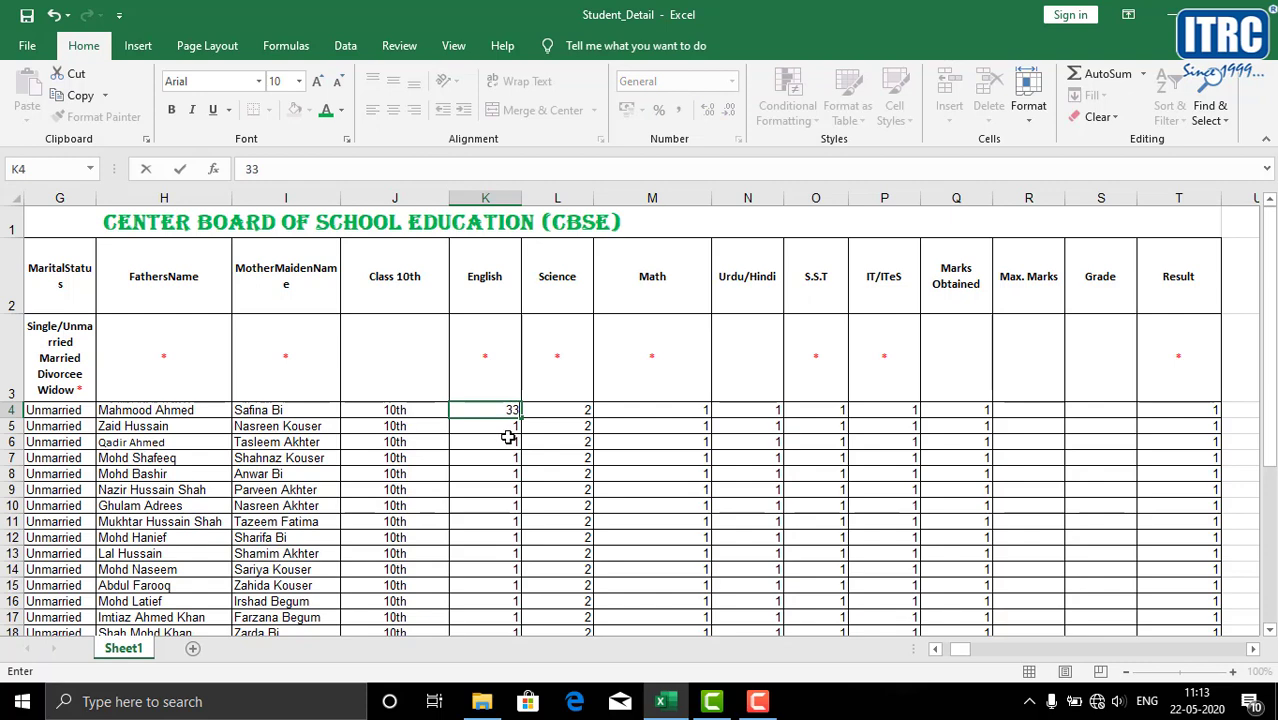
click(521, 420)
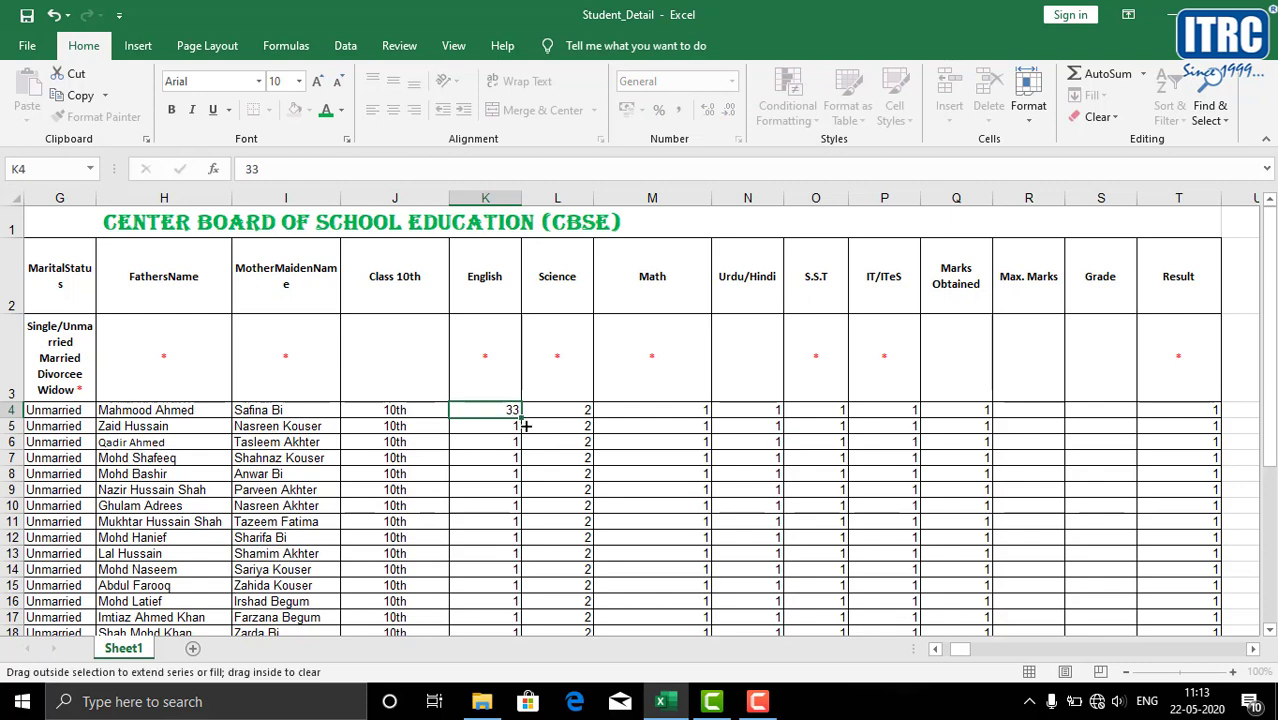
drag(520, 418, 496, 541)
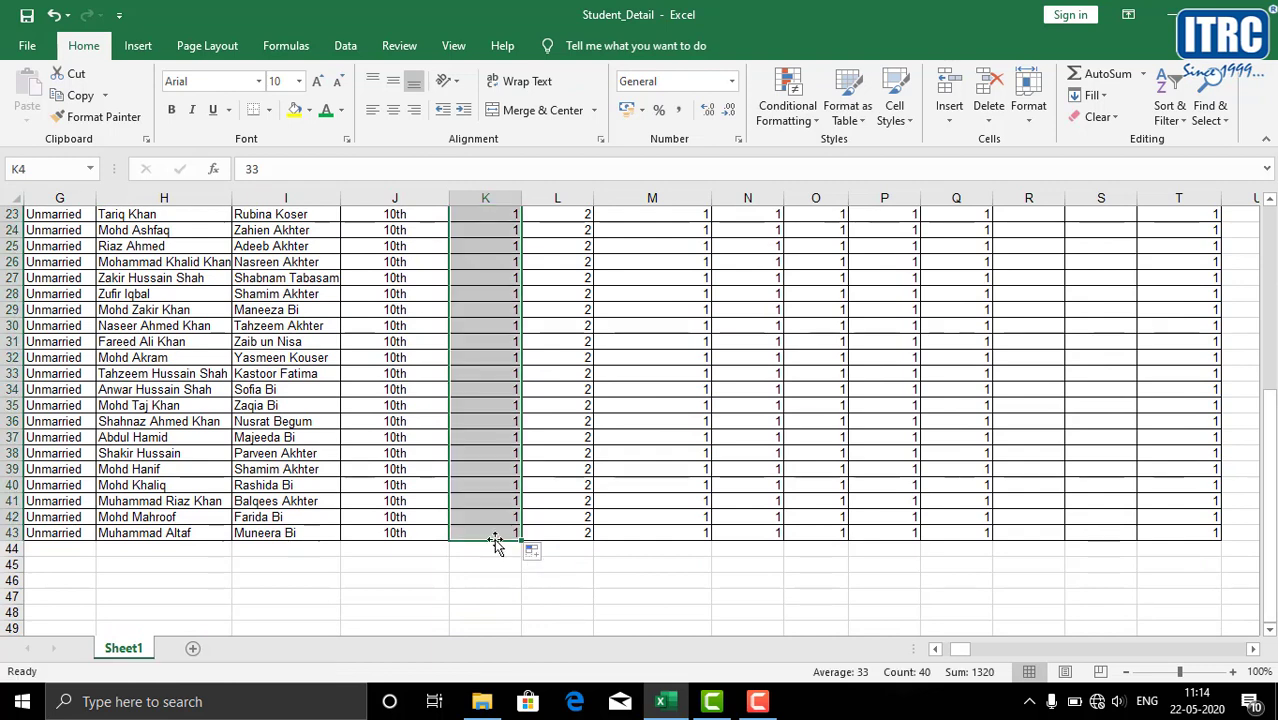
click(546, 555)
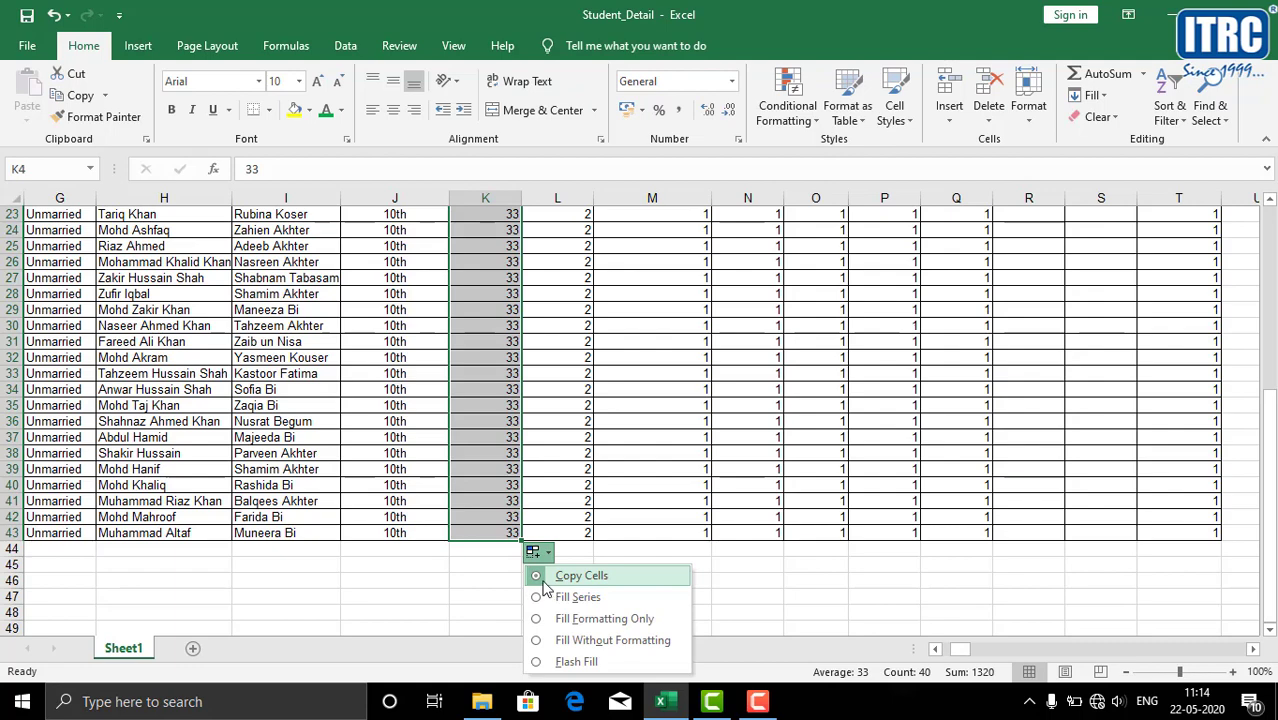
click(538, 598)
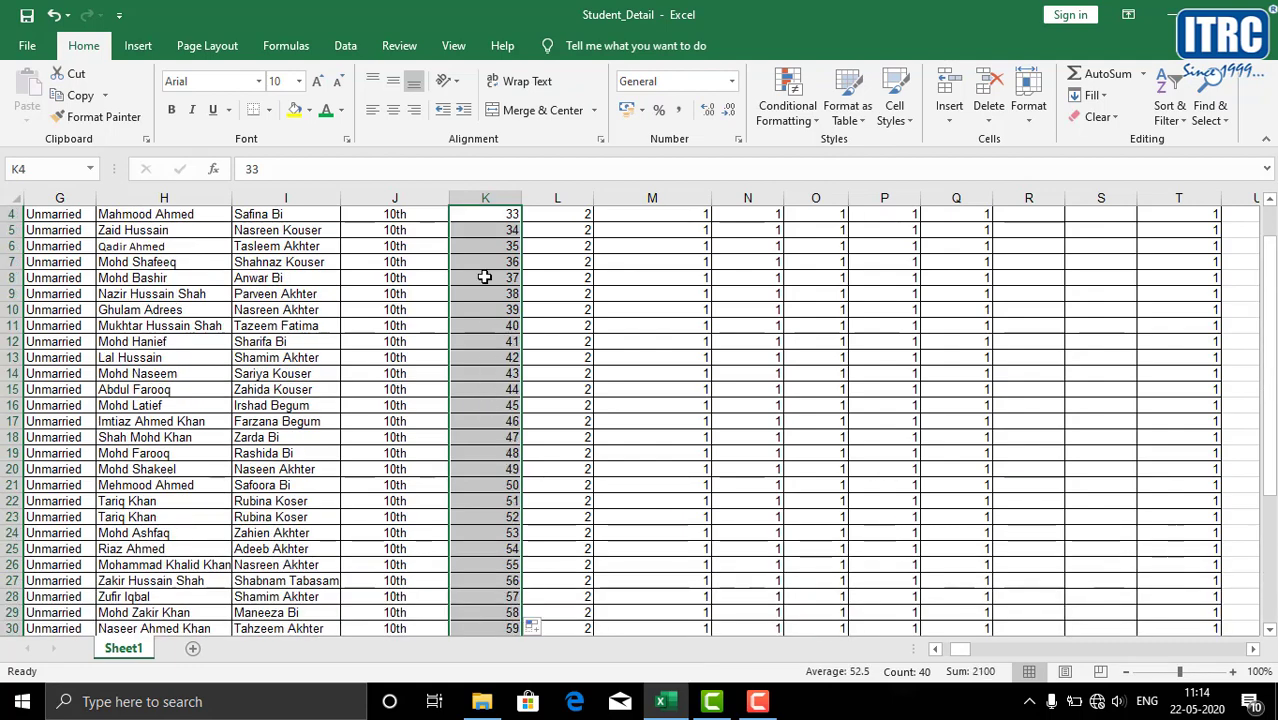
scroll(484, 278, up, 1)
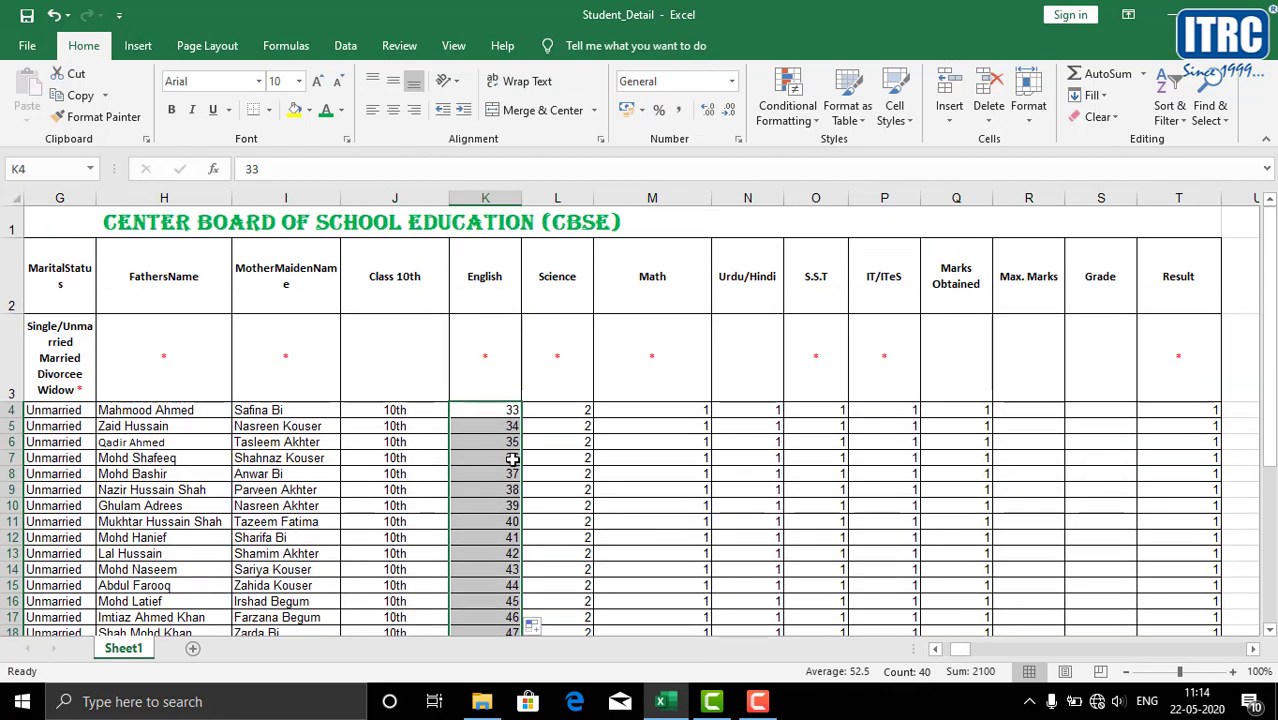
scroll(500, 500, down, 3)
scroll(493, 527, down, 4)
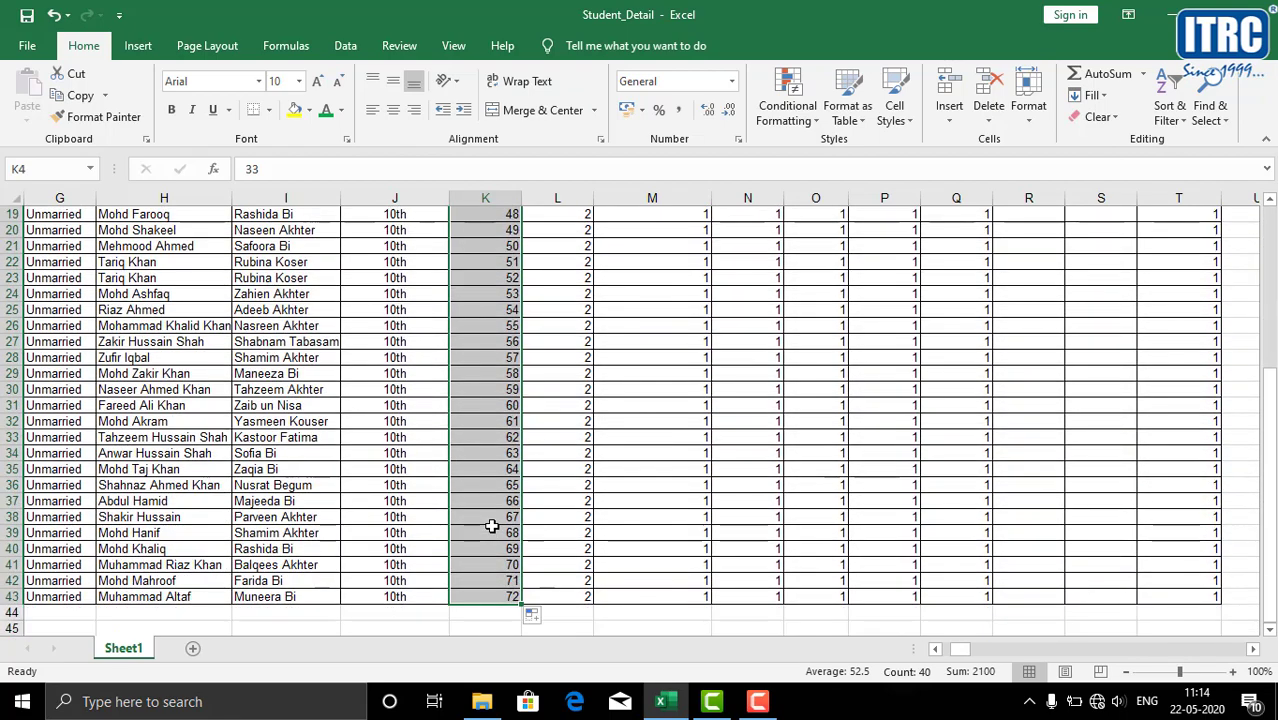
scroll(492, 522, up, 6)
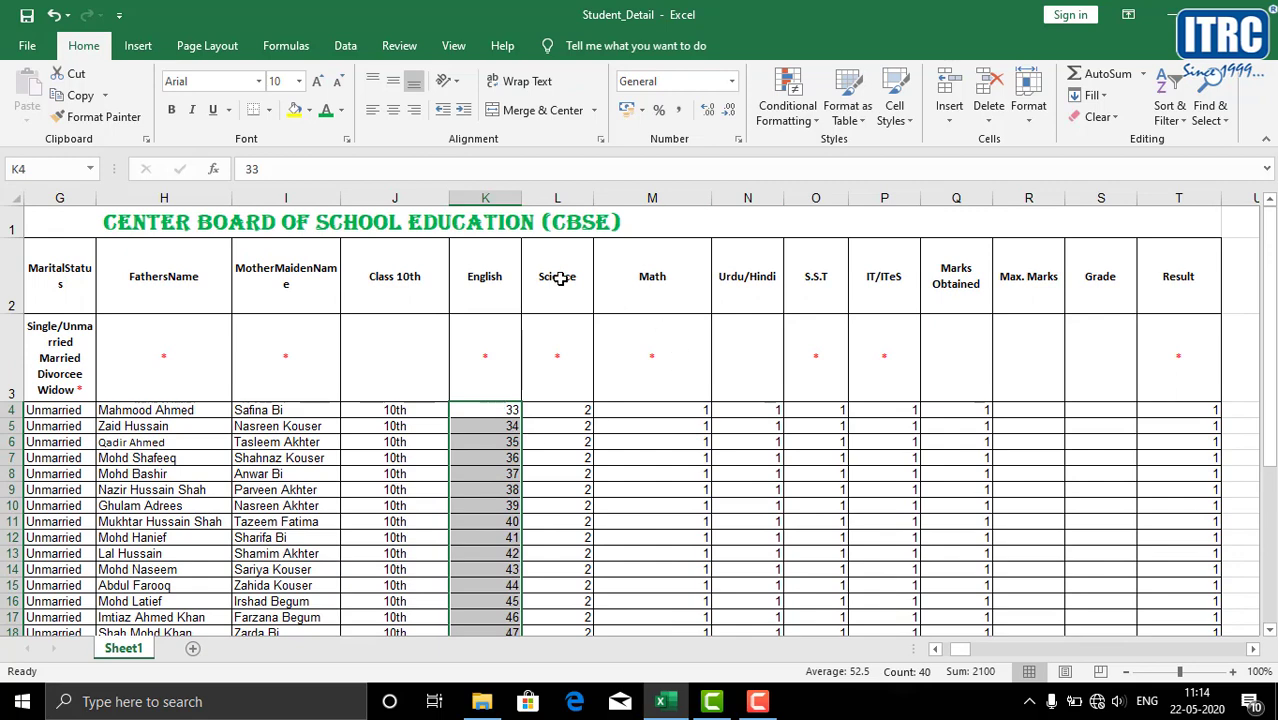
Step: Enter 40 in L4 and fill it down the Science column to the last student row, L43, as a series
click(567, 413)
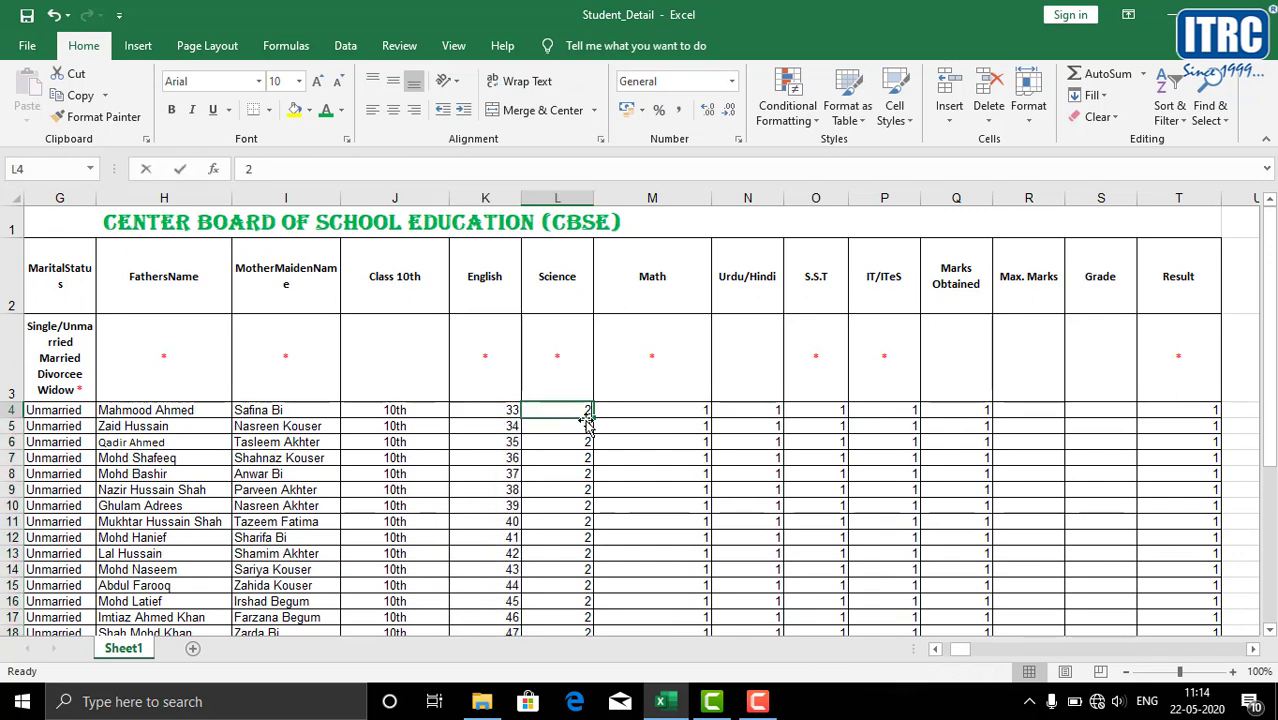
text(40)
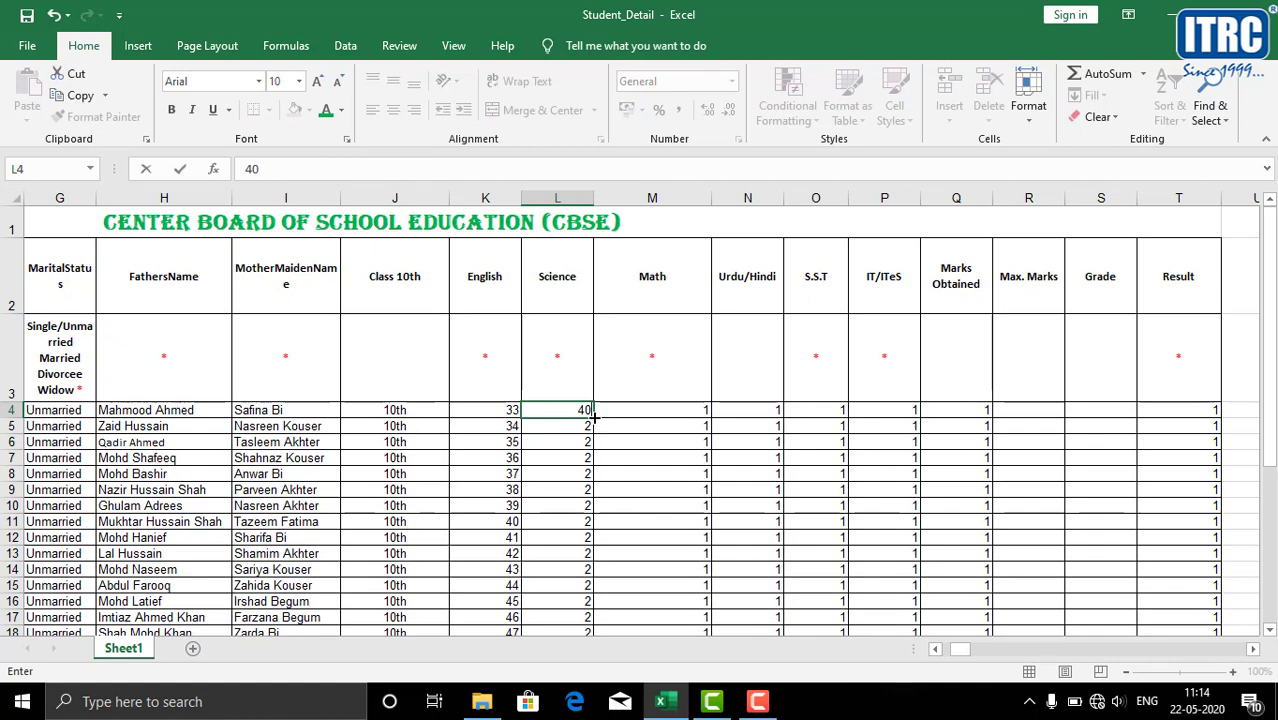
drag(593, 417, 603, 612)
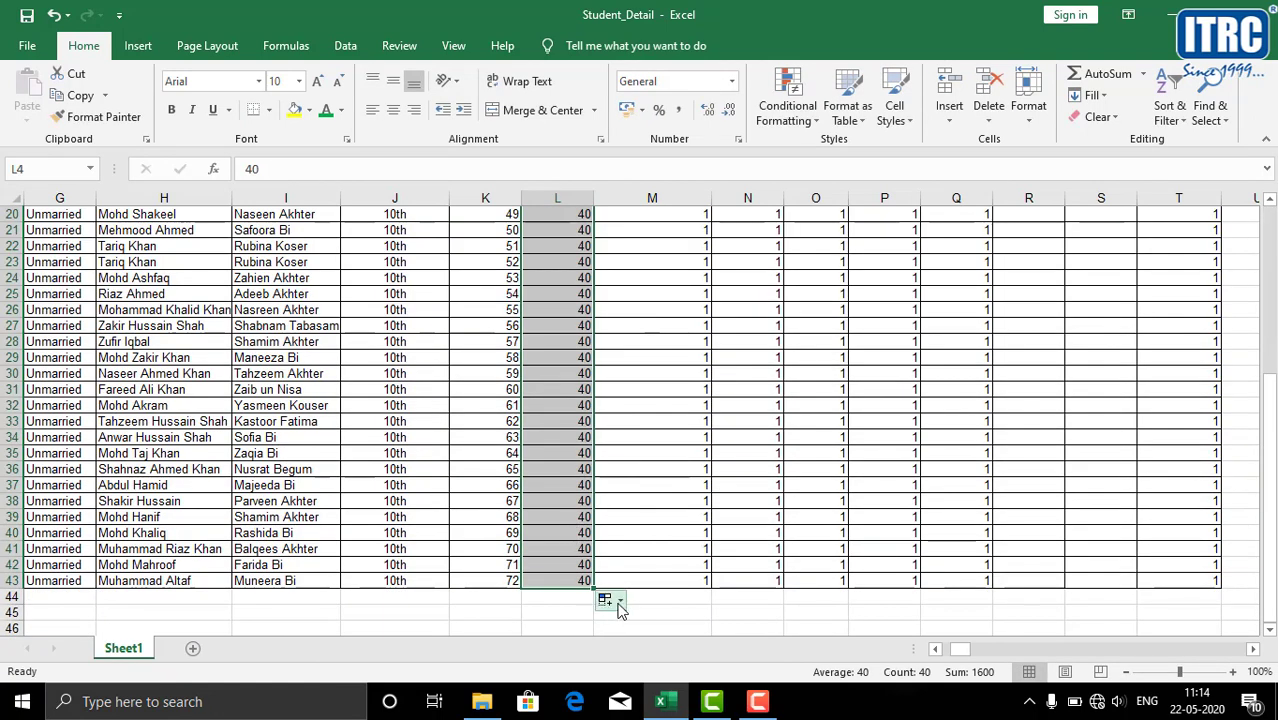
click(606, 600)
click(648, 513)
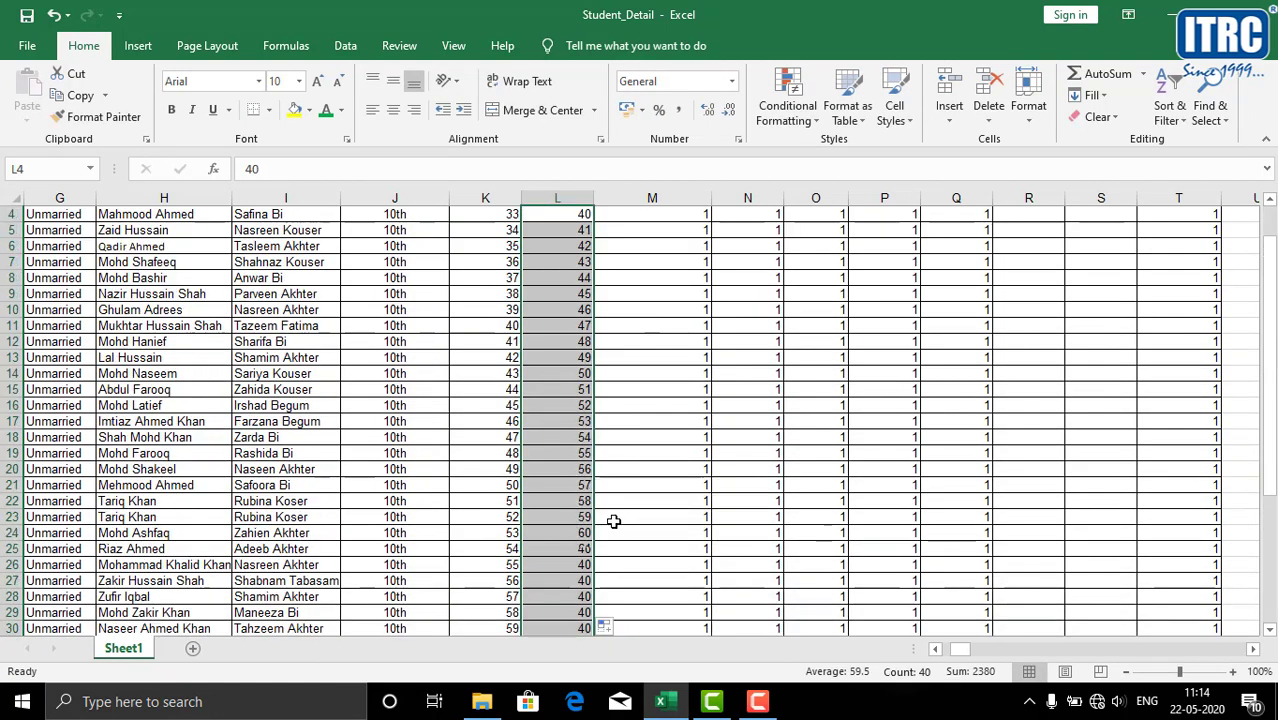
scroll(623, 350, up, 1)
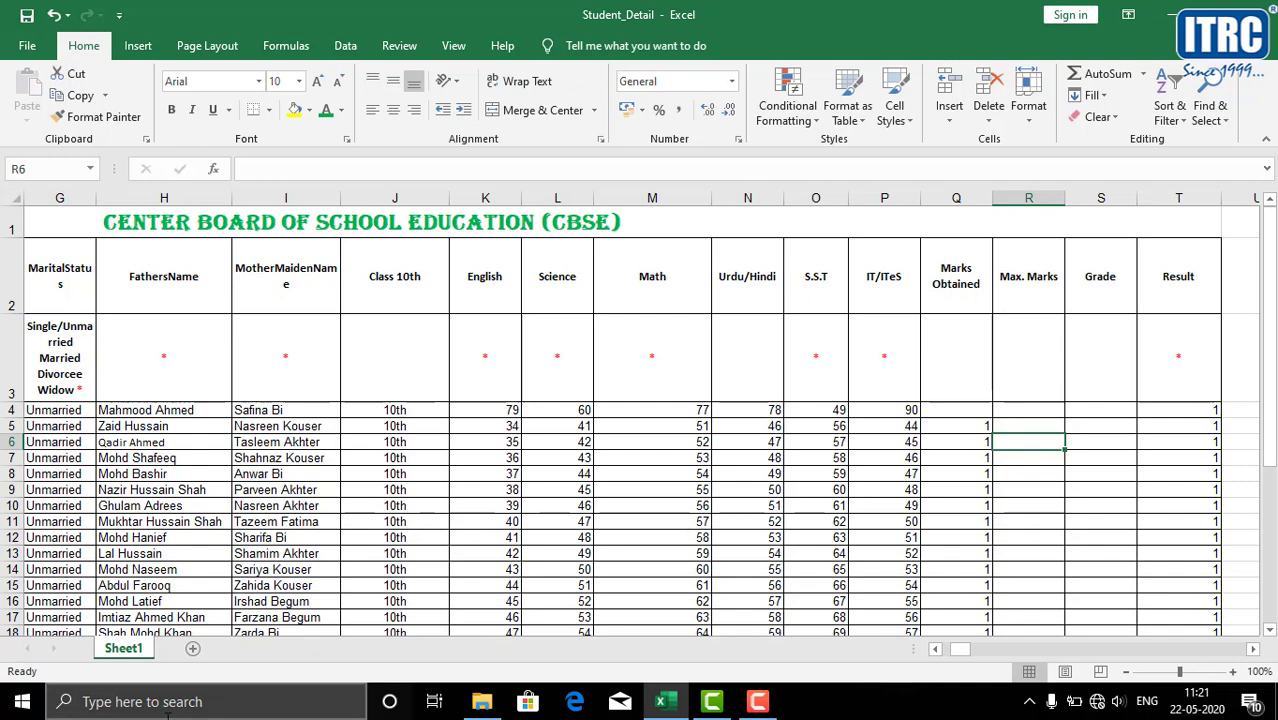
Step: Enlarge the sheet view to 120% and review the subject marks for all students down to row 43
click(1232, 672)
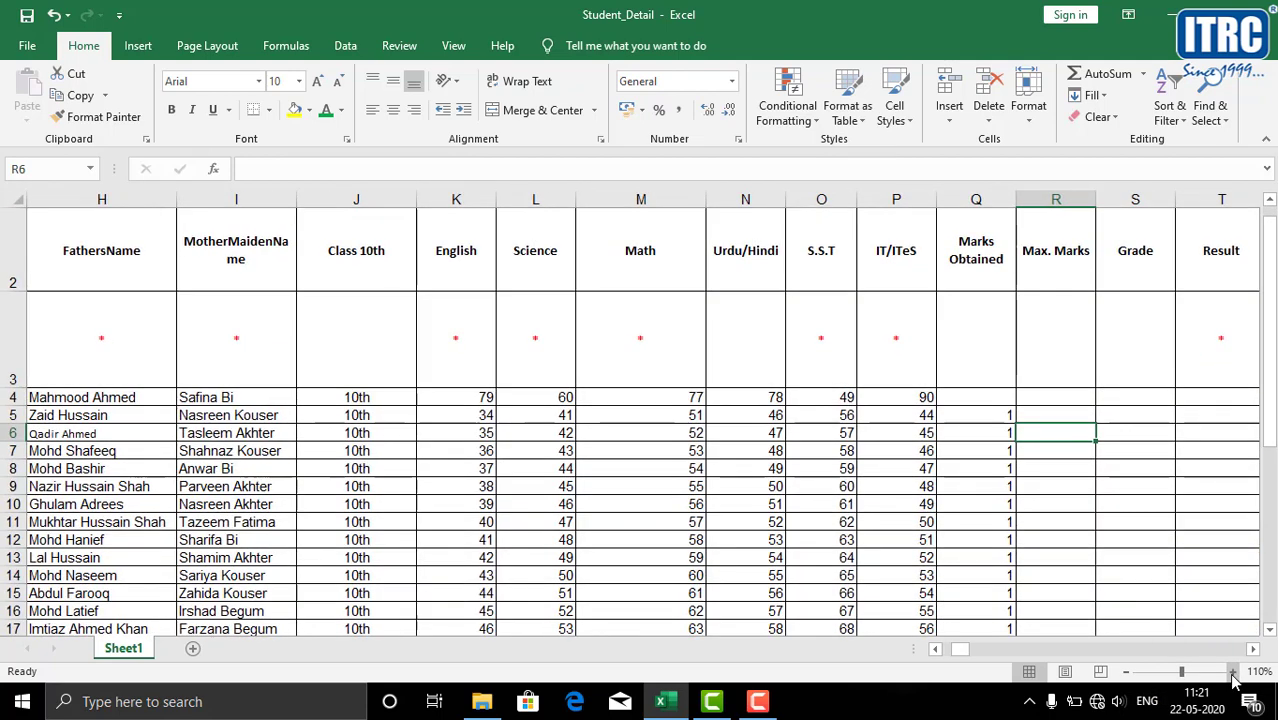
click(1232, 672)
scroll(1034, 447, up, 1)
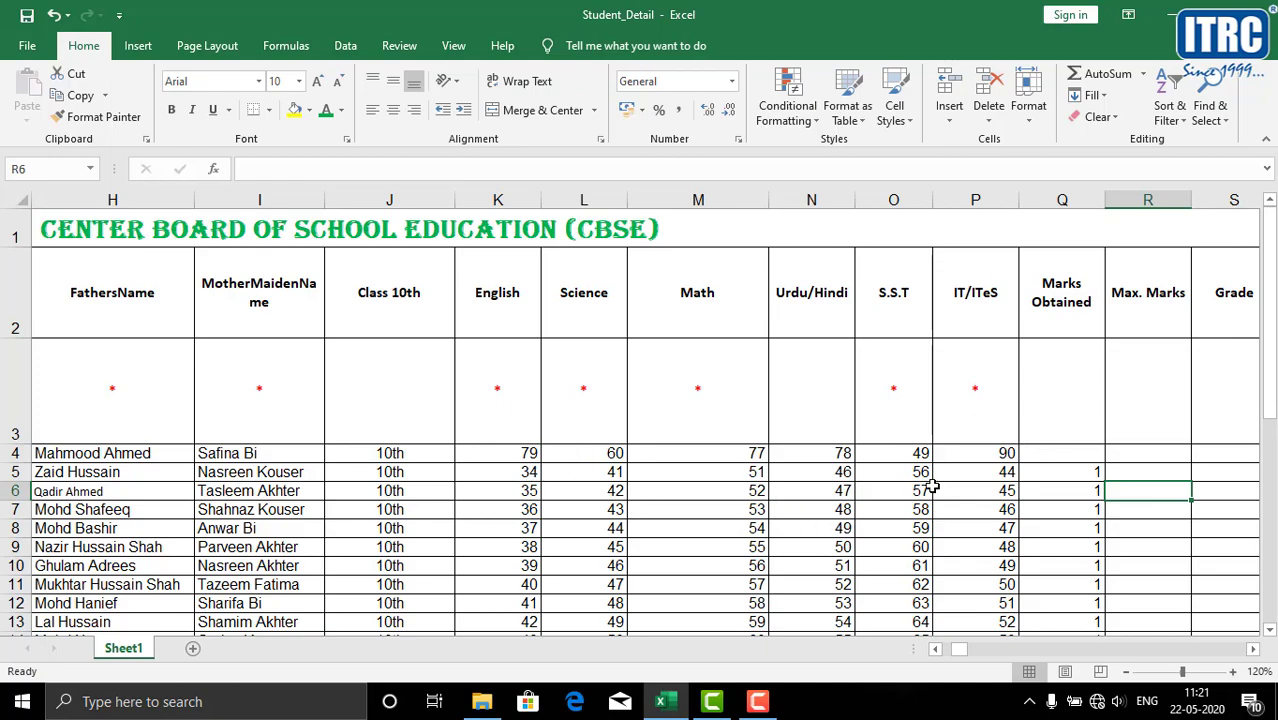
scroll(932, 486, down, 2)
scroll(932, 486, up, 2)
scroll(931, 485, down, 6)
scroll(931, 485, down, 1)
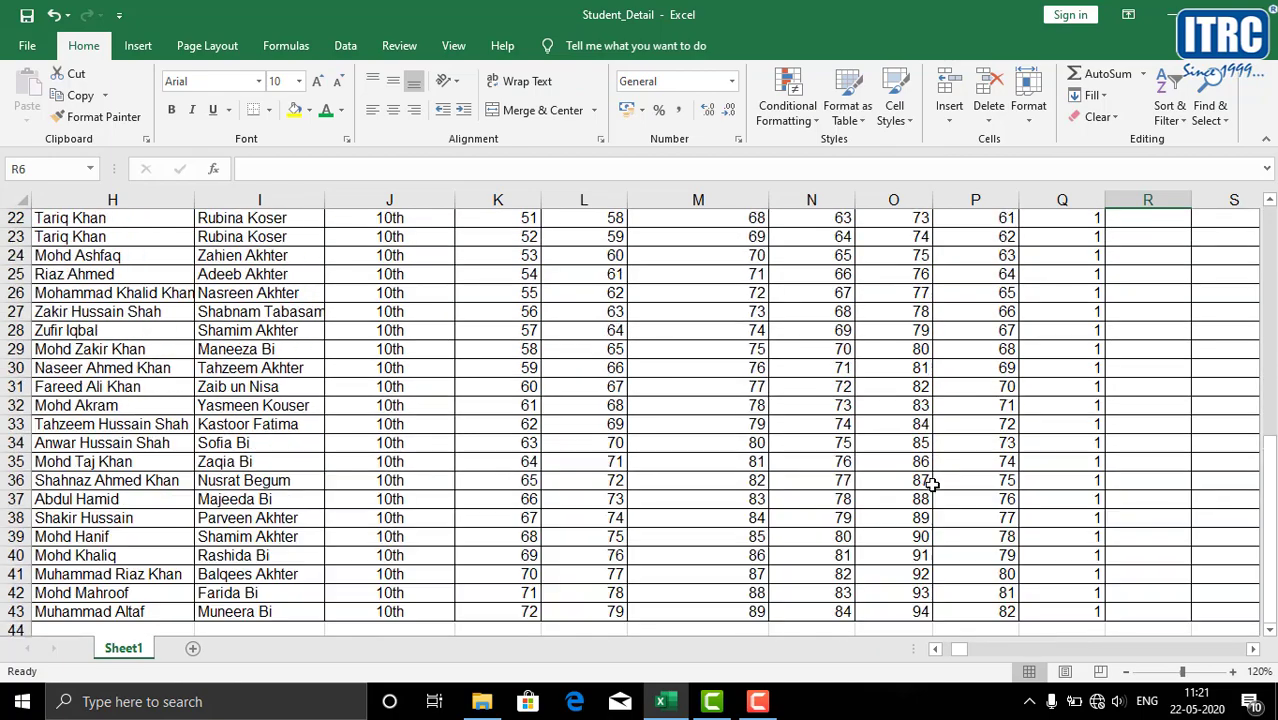
scroll(931, 485, up, 7)
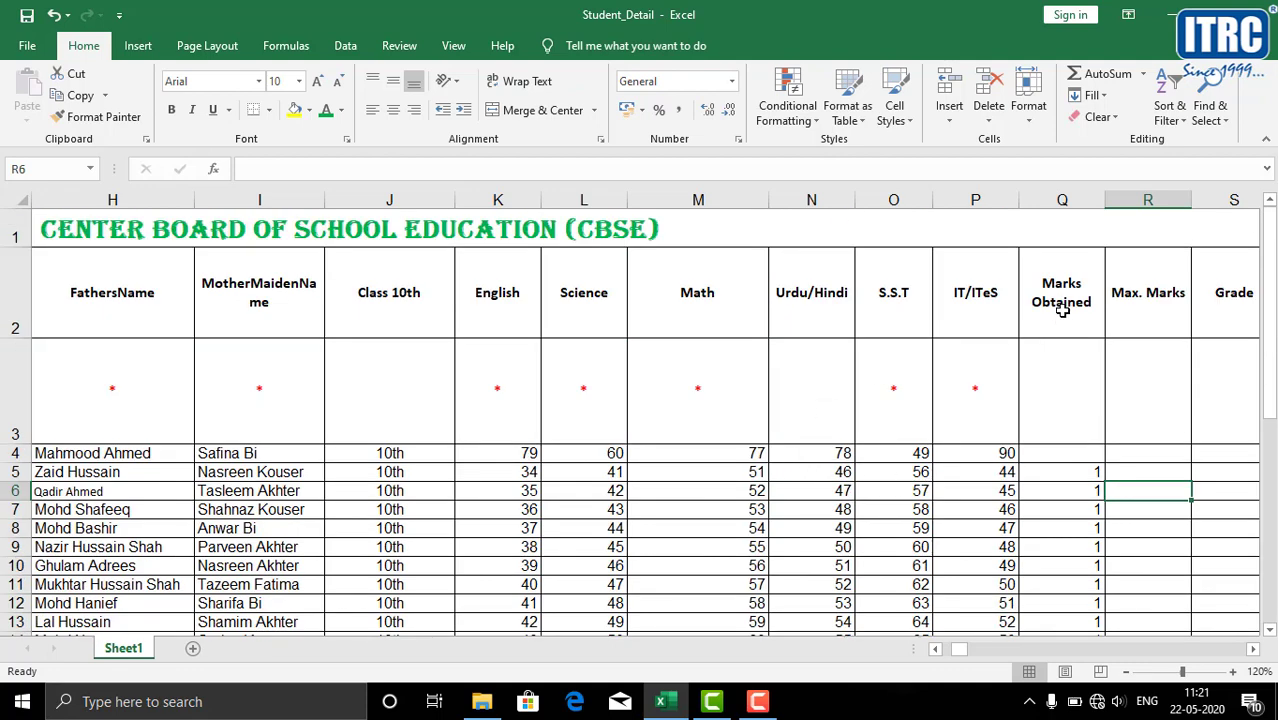
click(1066, 458)
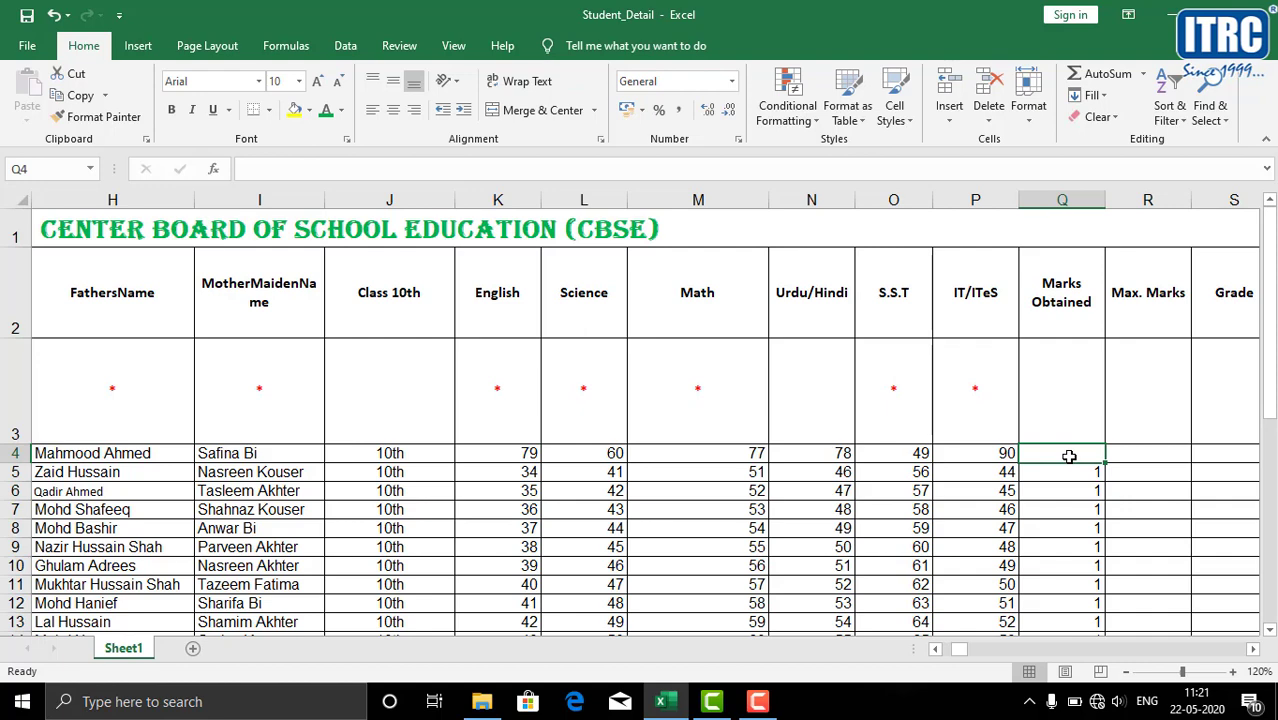
Step: Enter 600 in R4, fill it down the Max. Marks column to R43 as repeated values, and centre the column horizontally
click(1142, 457)
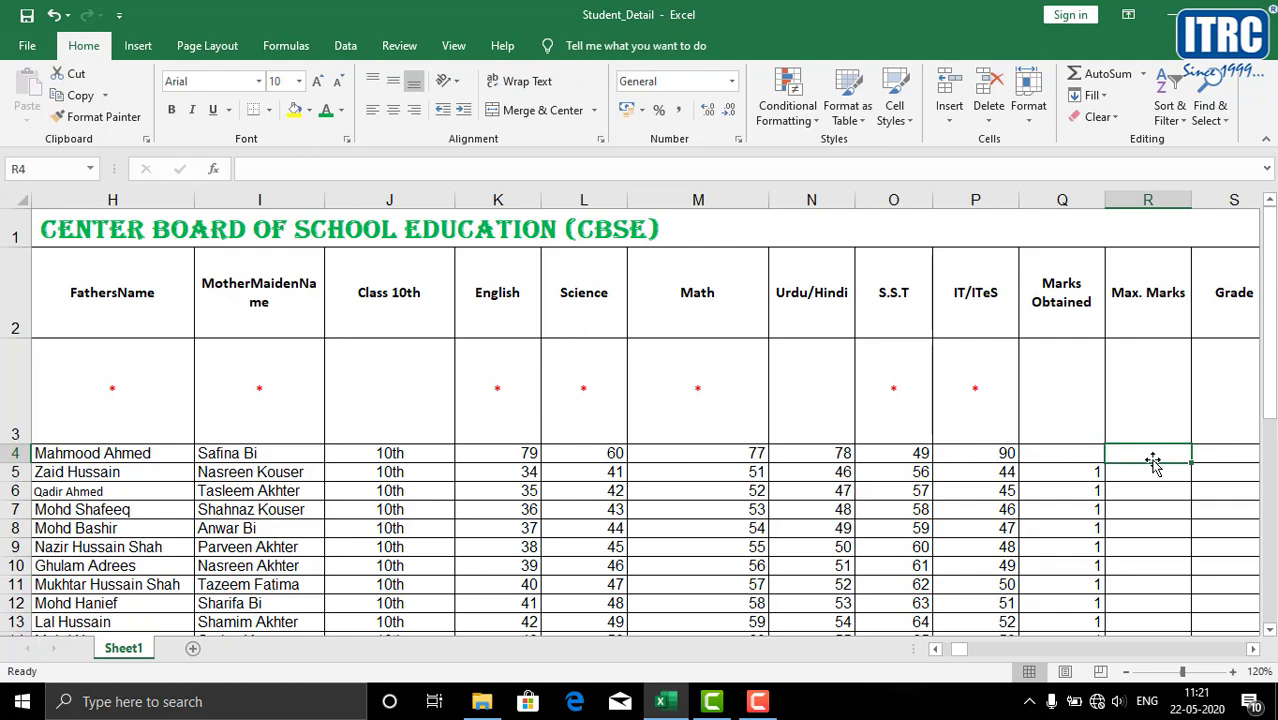
text(600)
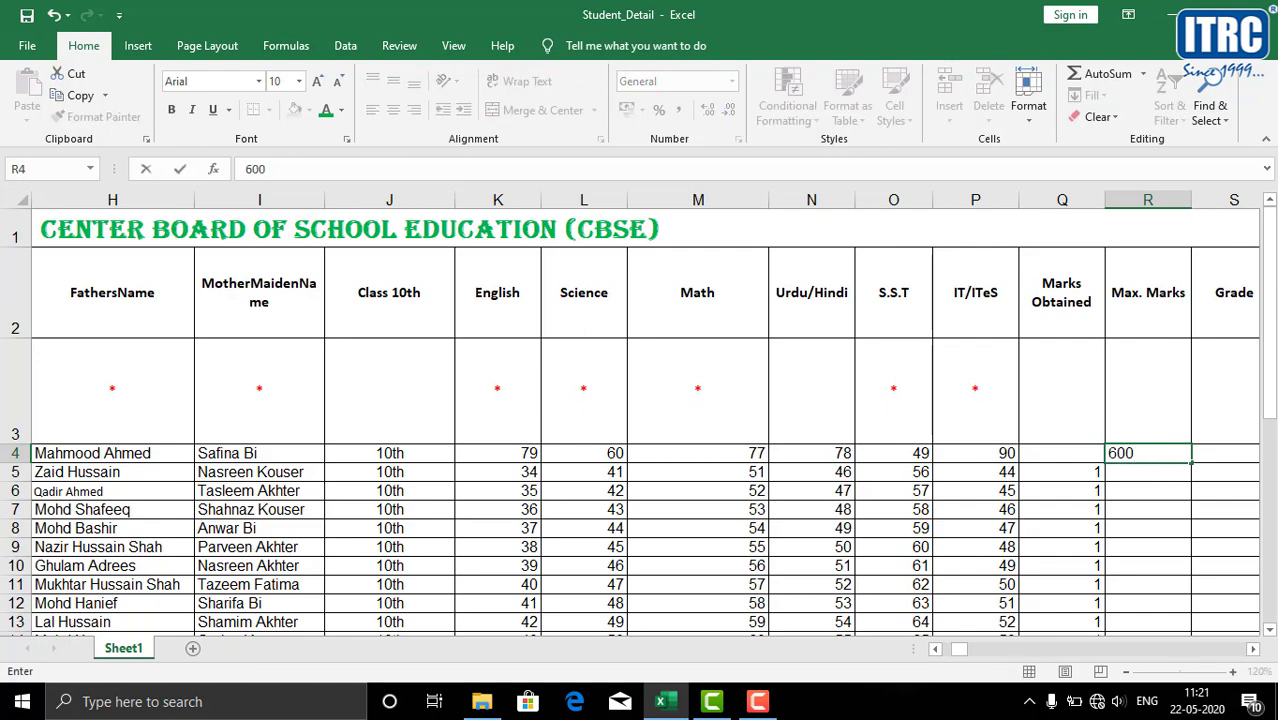
click(1169, 456)
drag(1192, 462, 1190, 578)
scroll(1160, 440, up, 8)
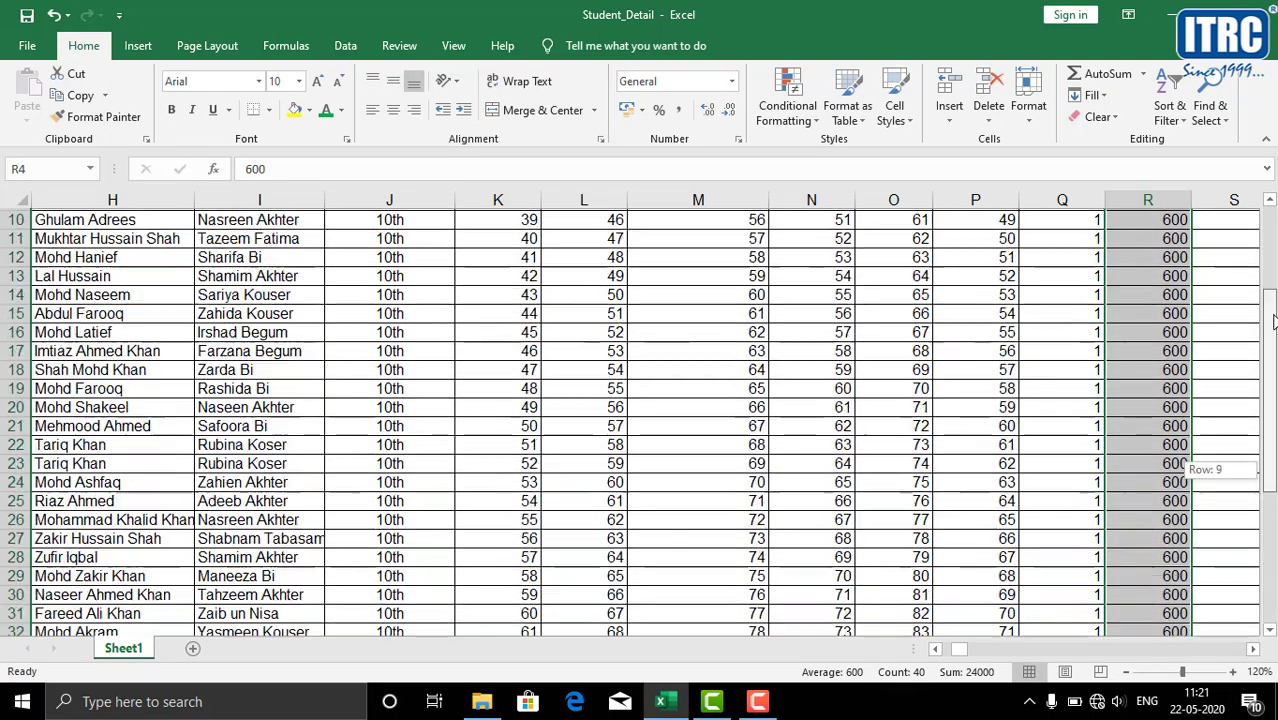
click(1148, 200)
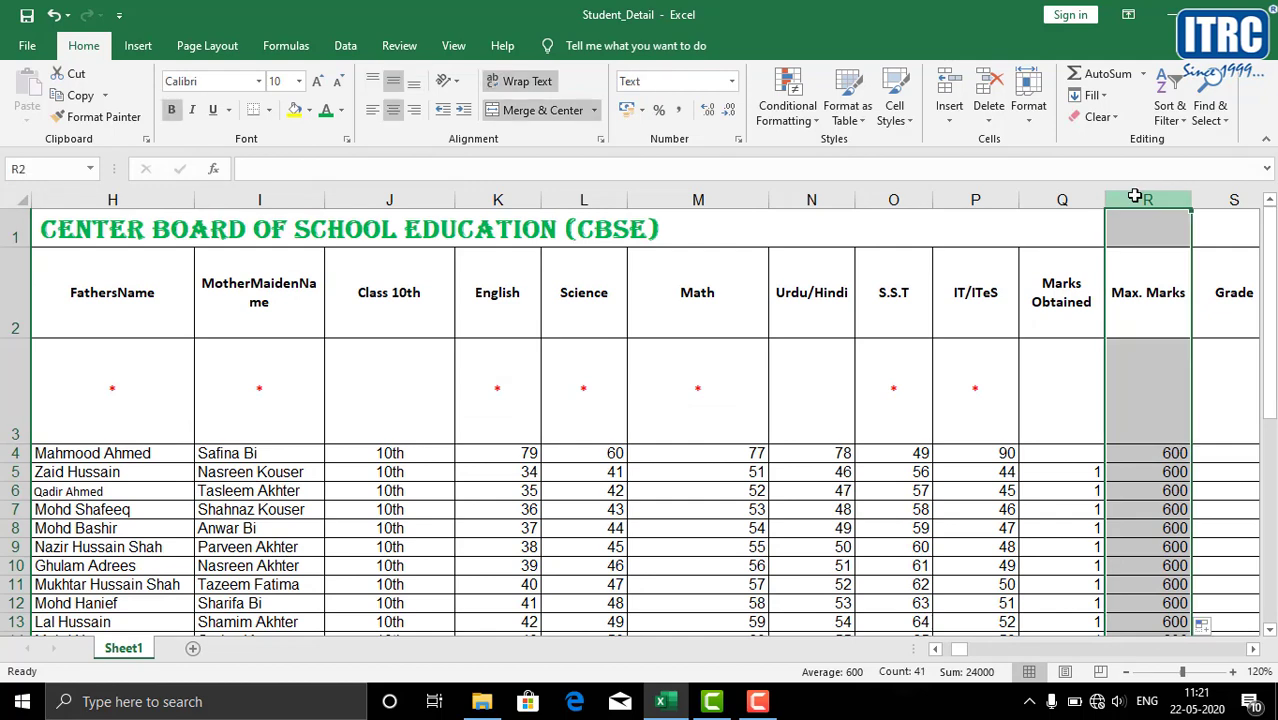
click(394, 110)
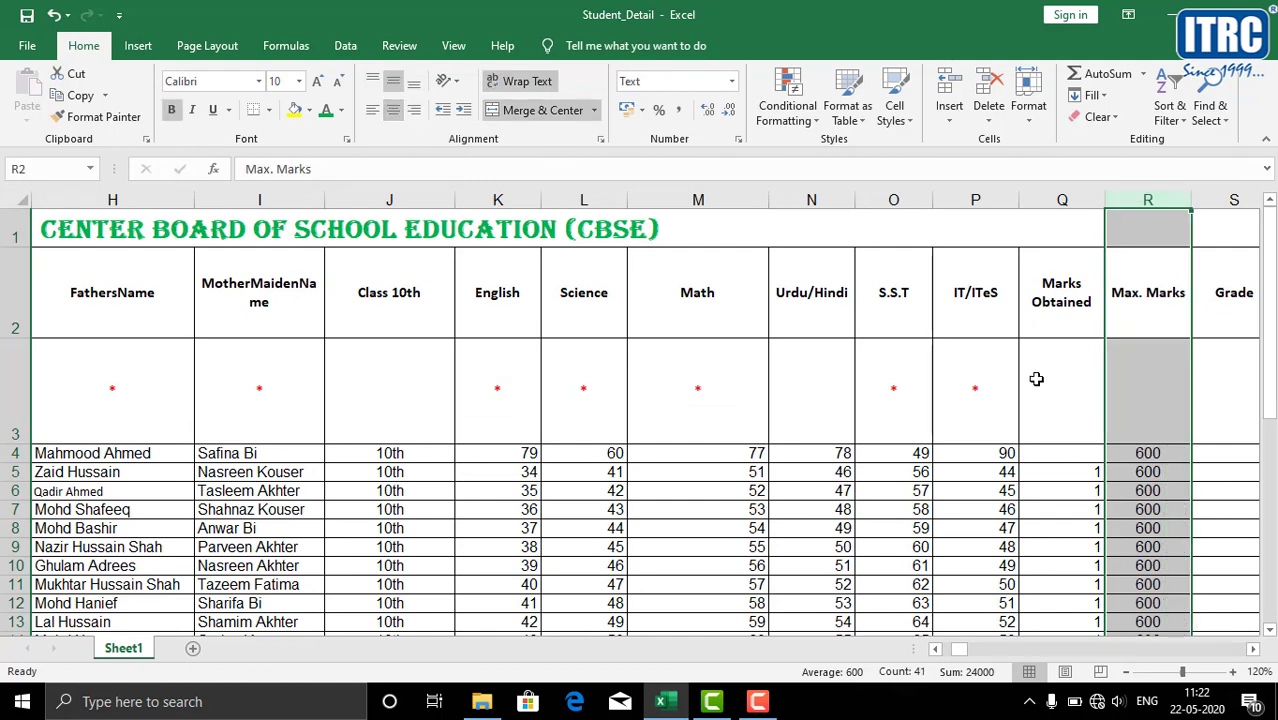
Step: Examine the first student's marks in row 4 from English to IT/ITeS that belong in the Marks Obtained total
click(1073, 440)
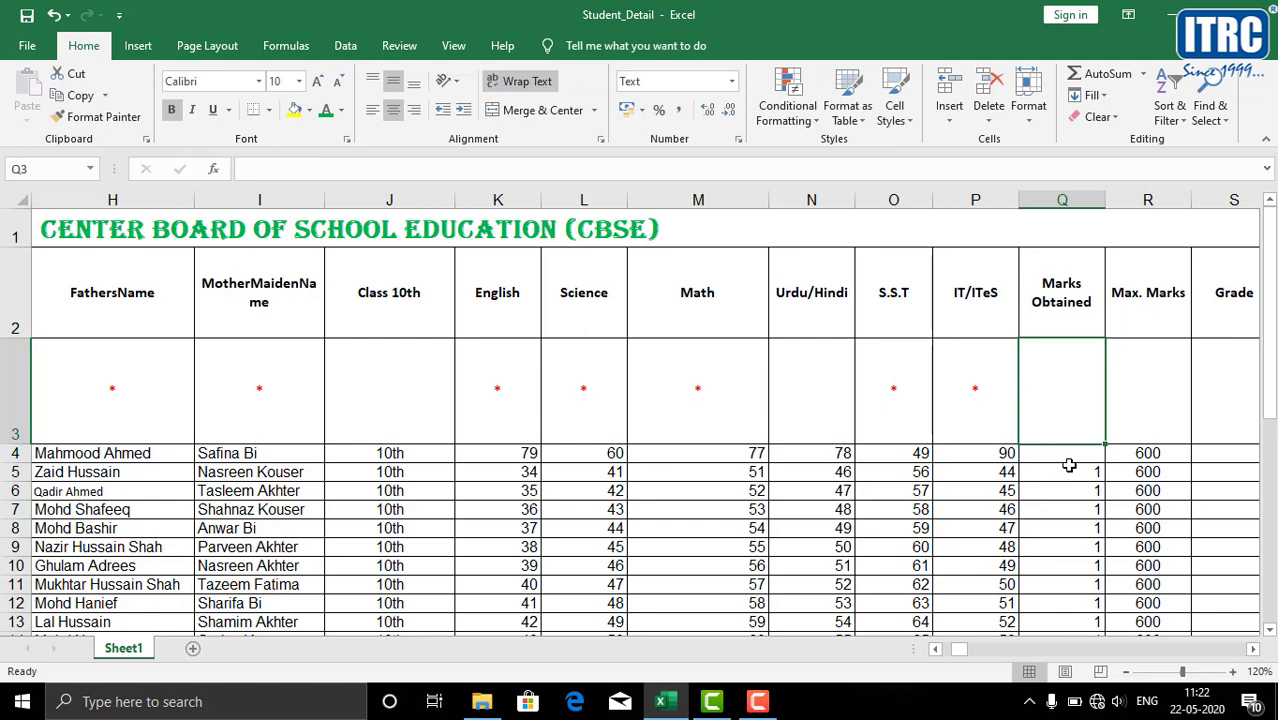
click(1069, 458)
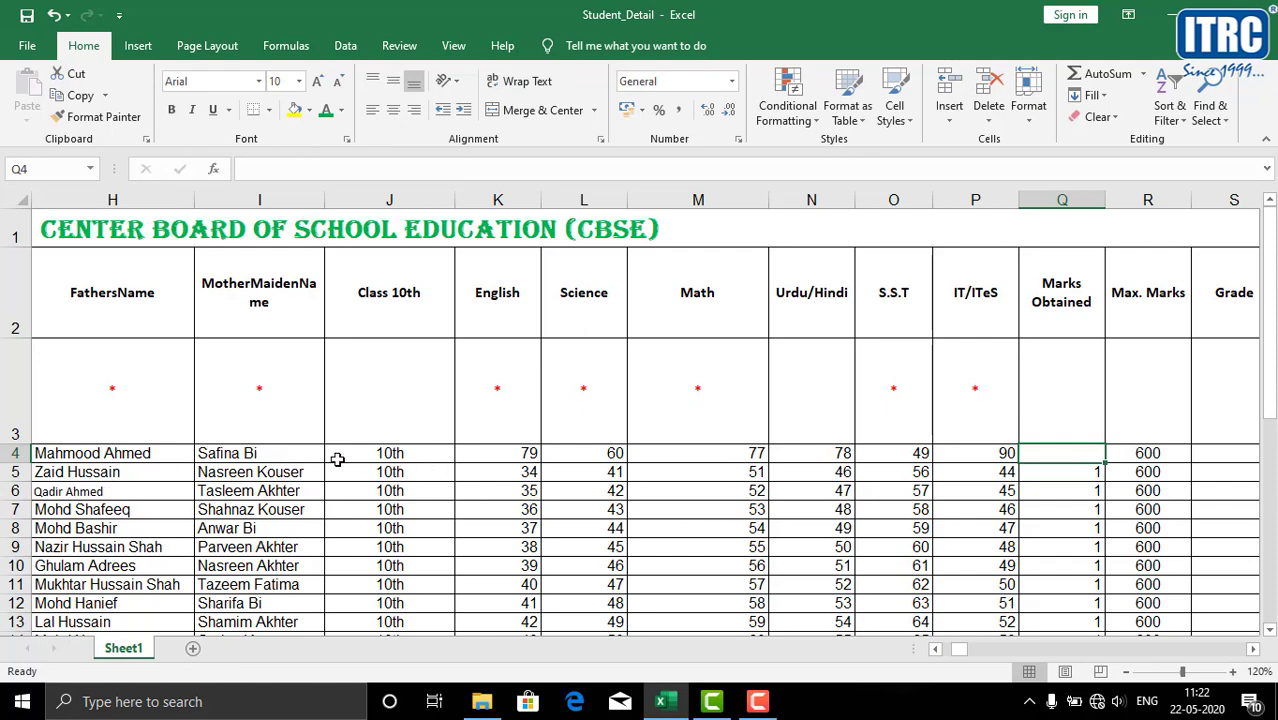
click(495, 456)
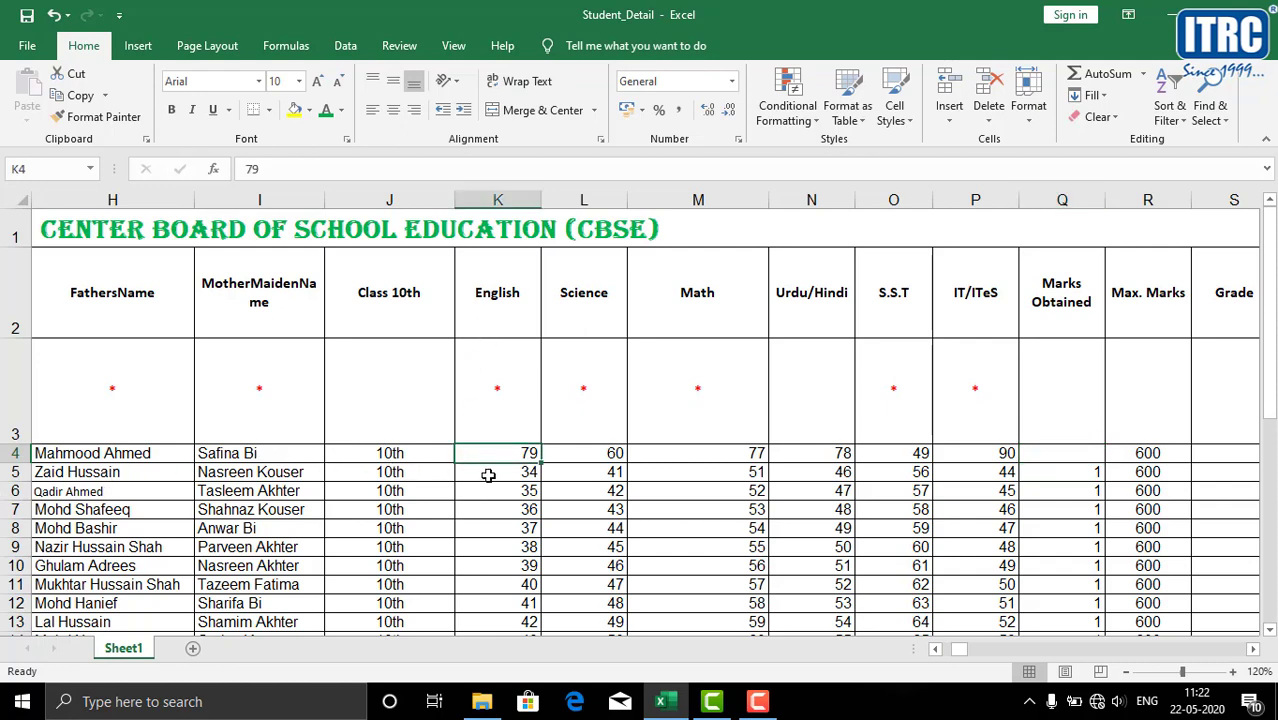
click(614, 455)
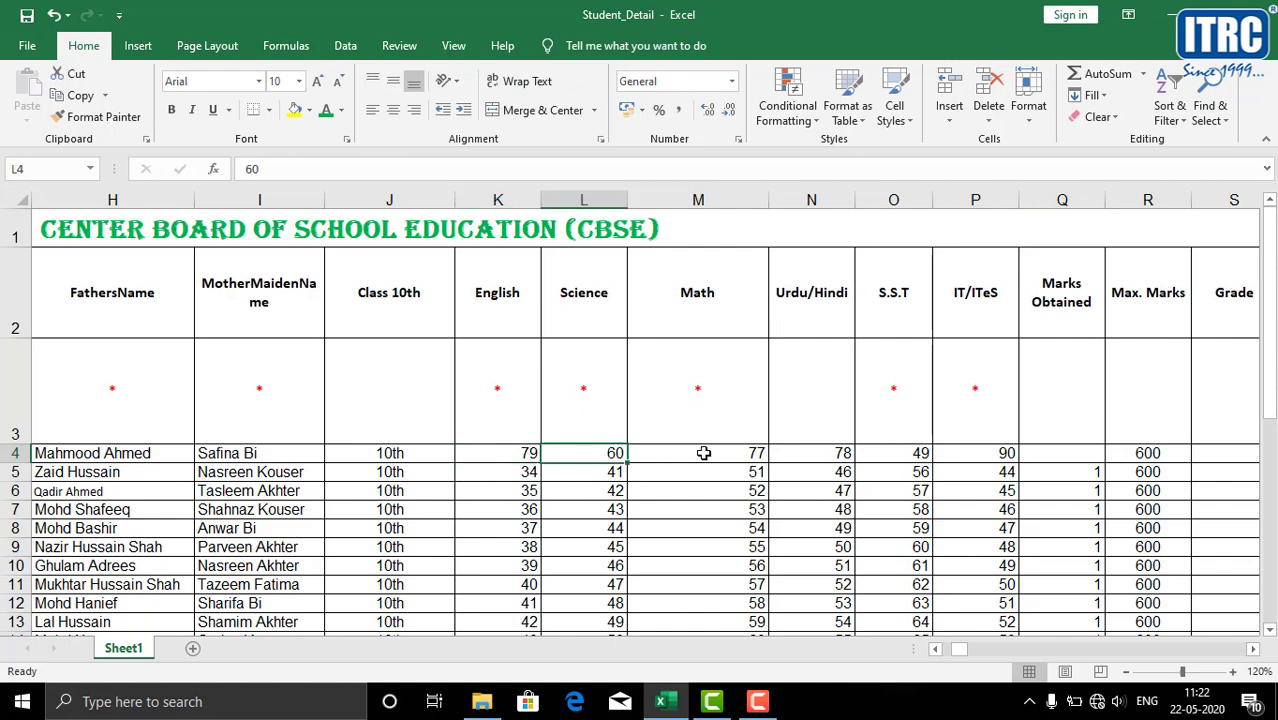
click(712, 453)
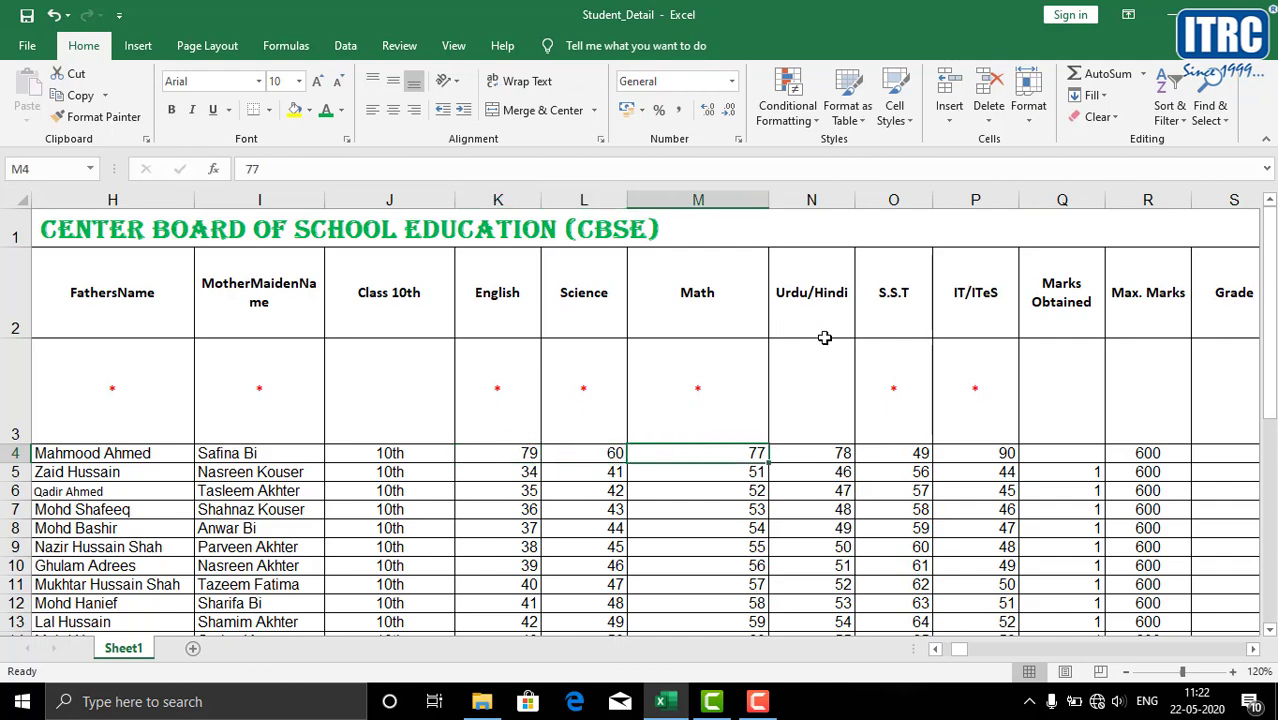
click(832, 455)
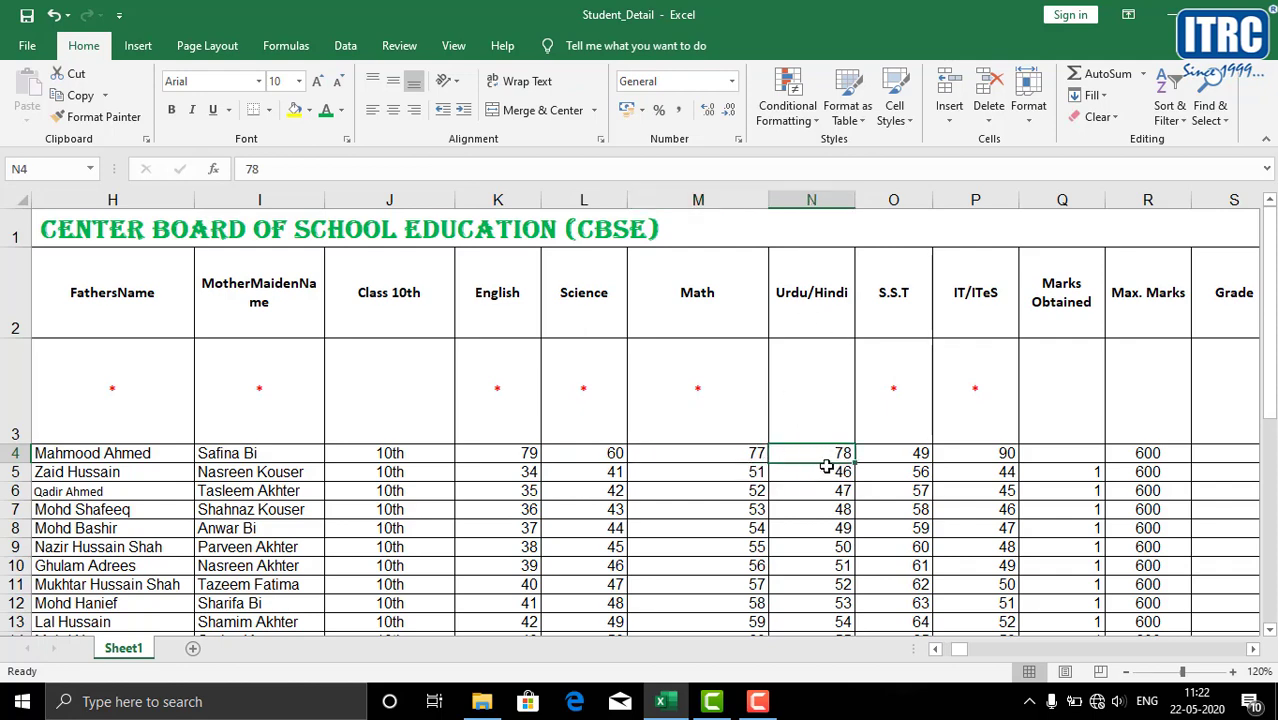
click(906, 453)
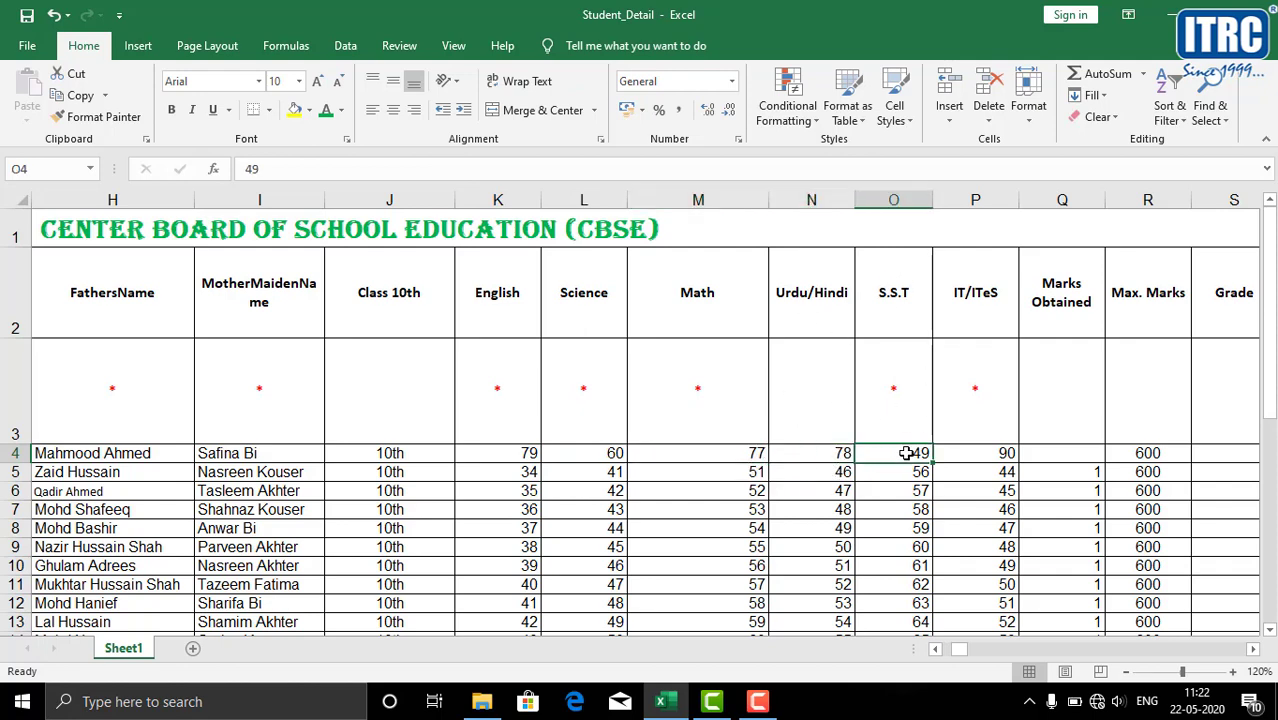
click(971, 455)
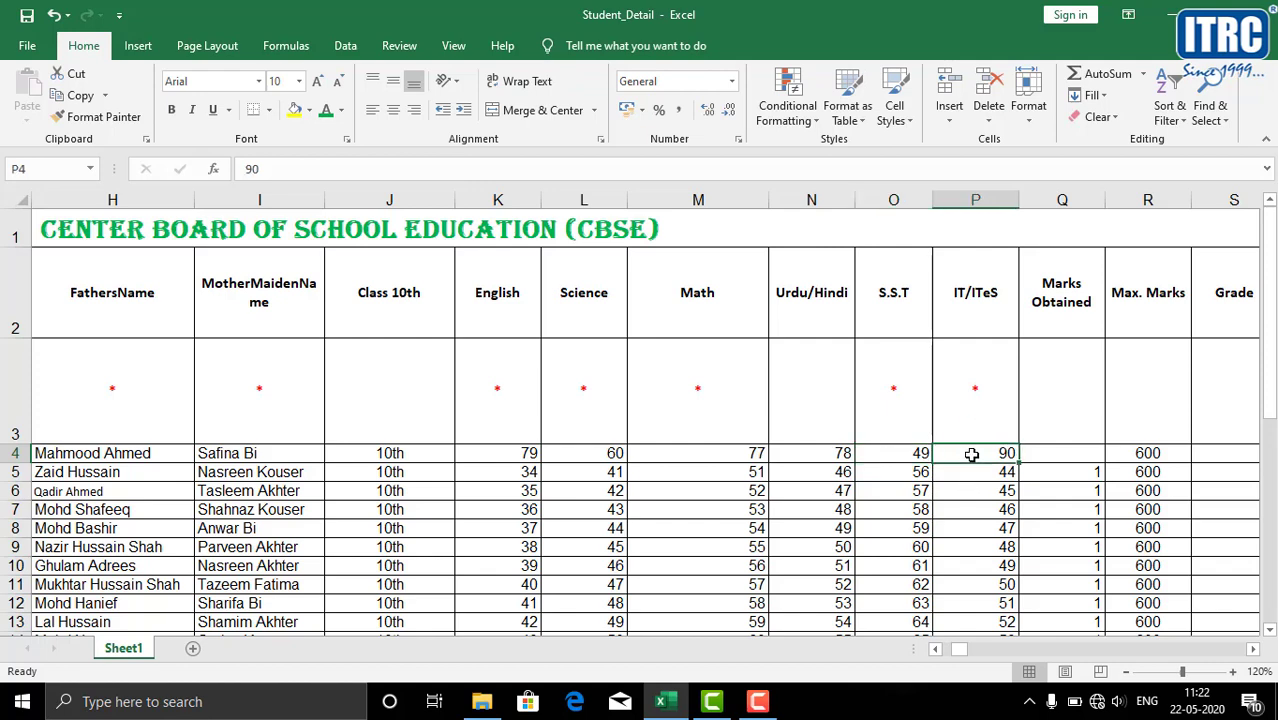
click(1057, 455)
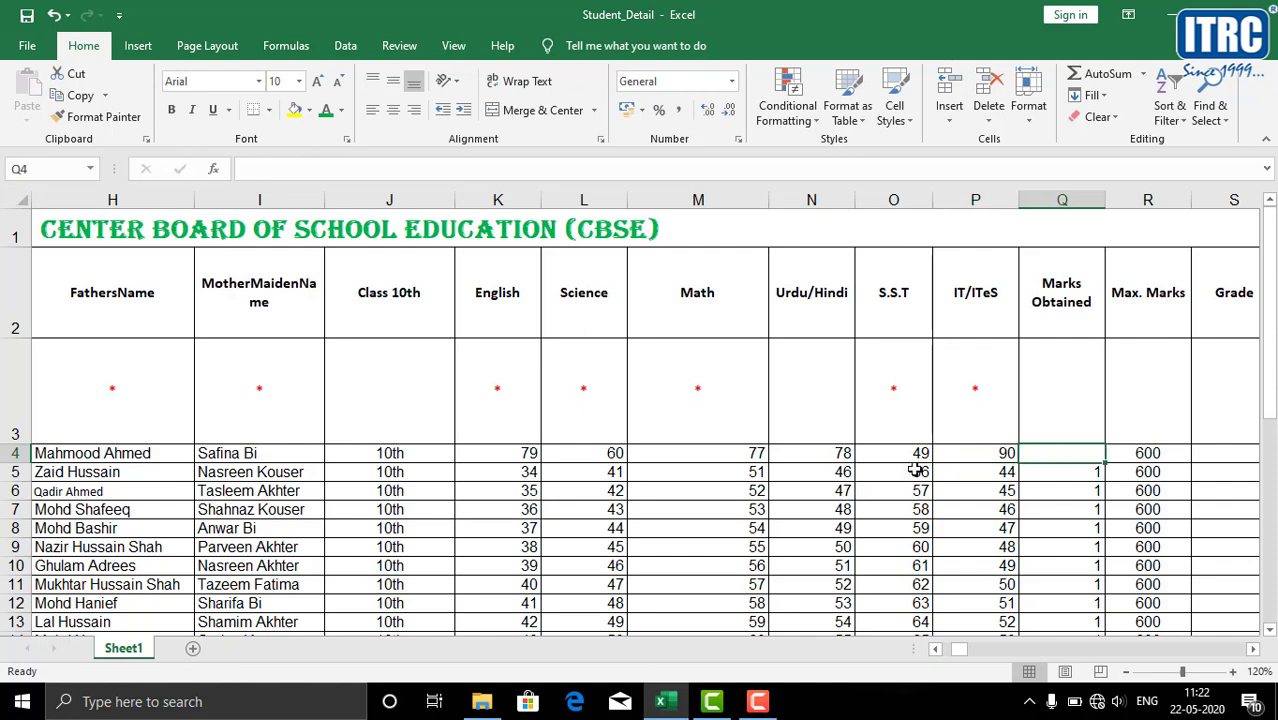
Step: Replace the first student's English mark in K4 with 78
click(473, 454)
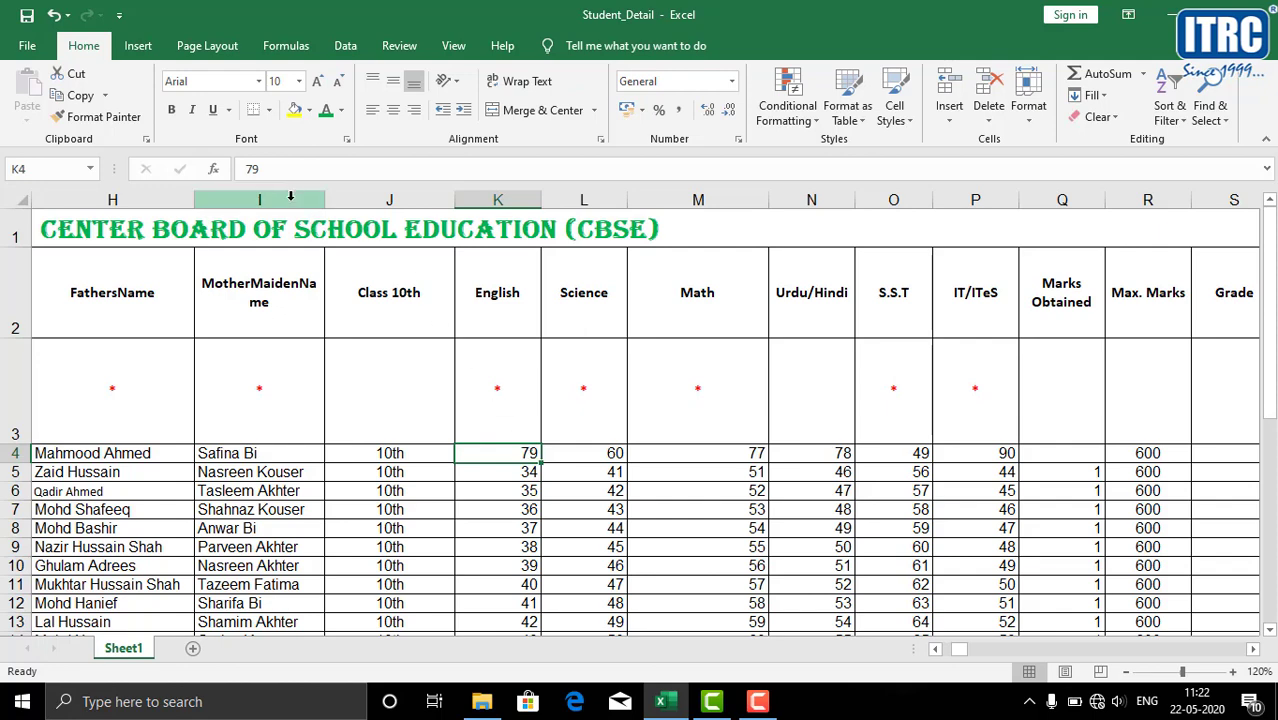
click(265, 168)
key(BackSpace)
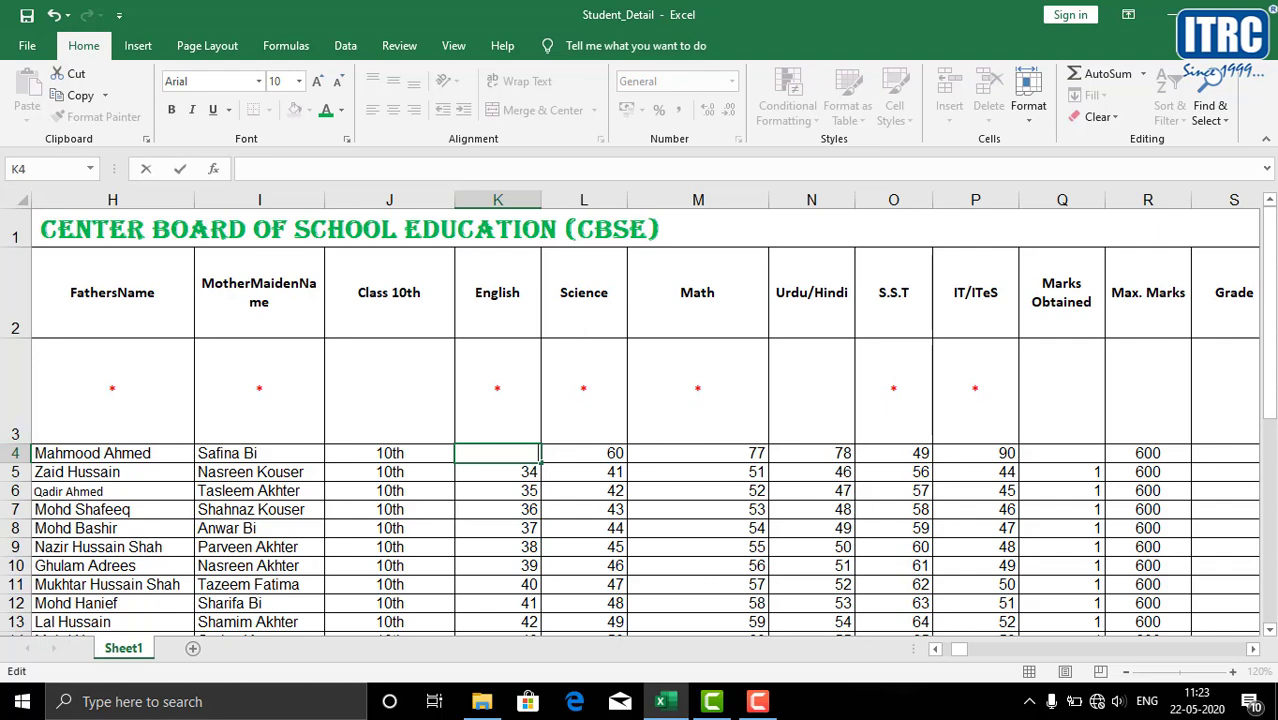
click(1062, 458)
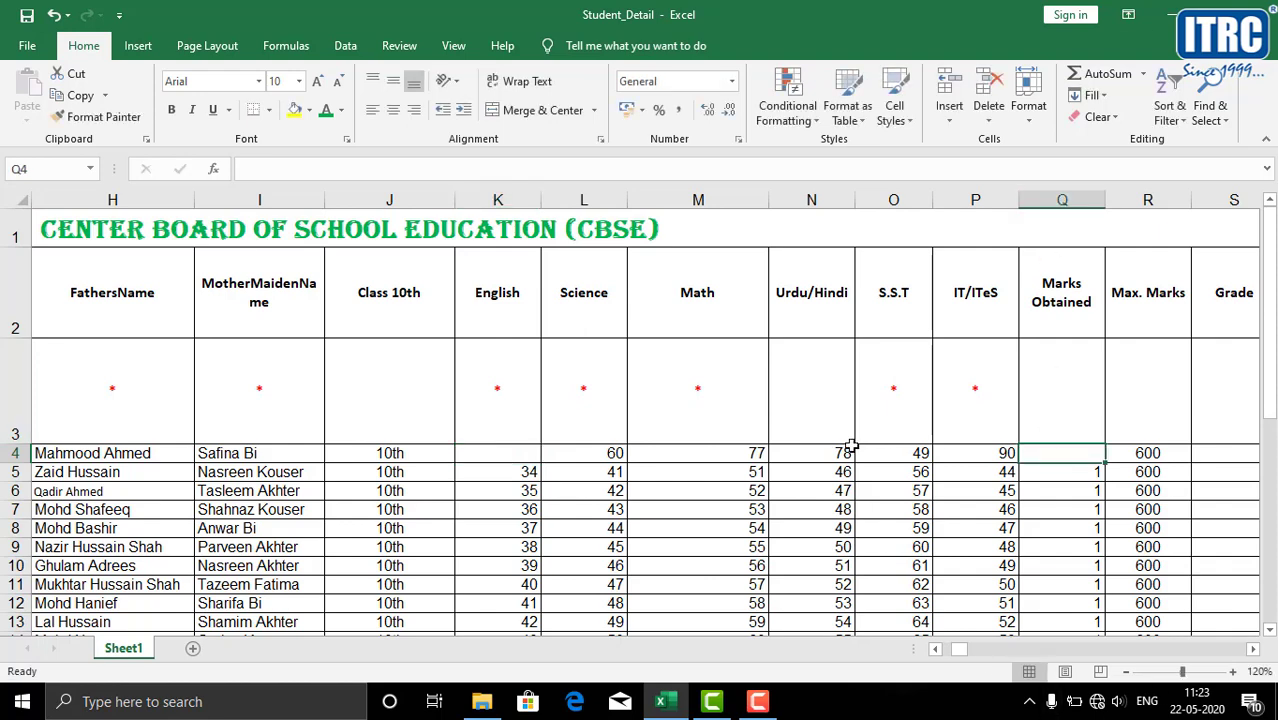
click(509, 457)
text(78)
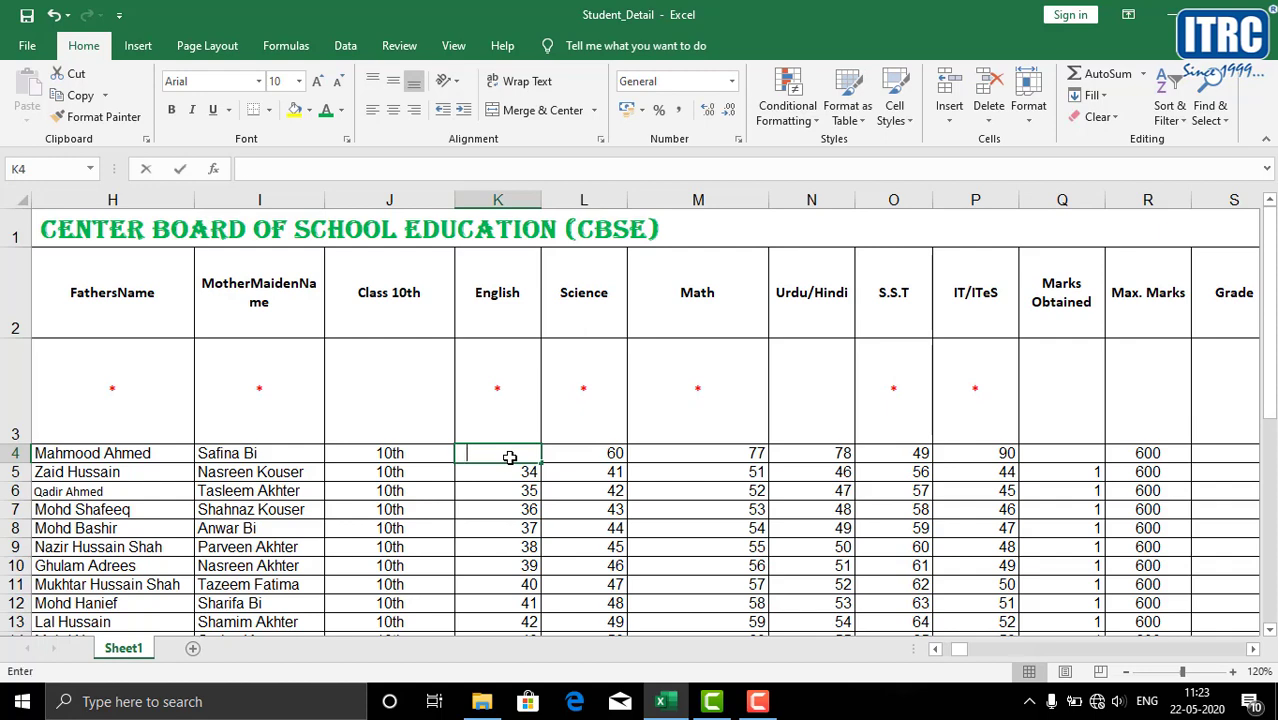
Step: Enter the formula =SUM(K4:P4) in Q4 to total the first student's marks from English to IT/ITeS
click(1069, 455)
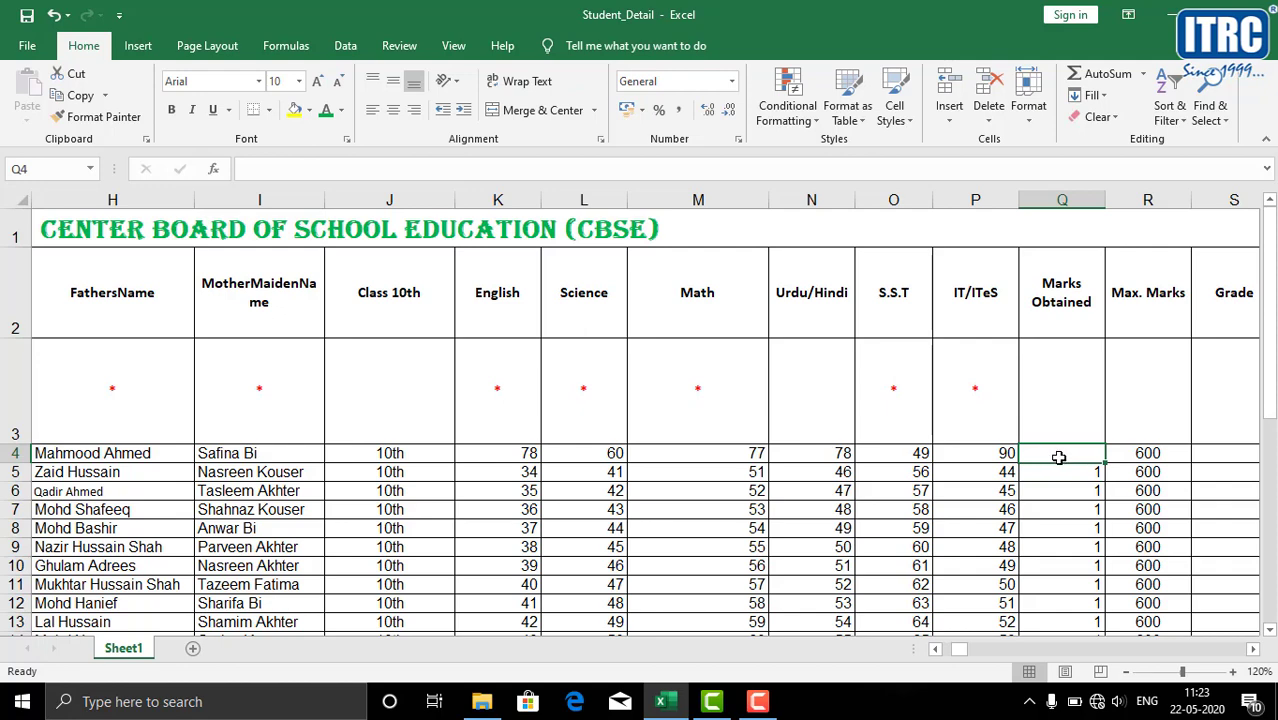
click(339, 169)
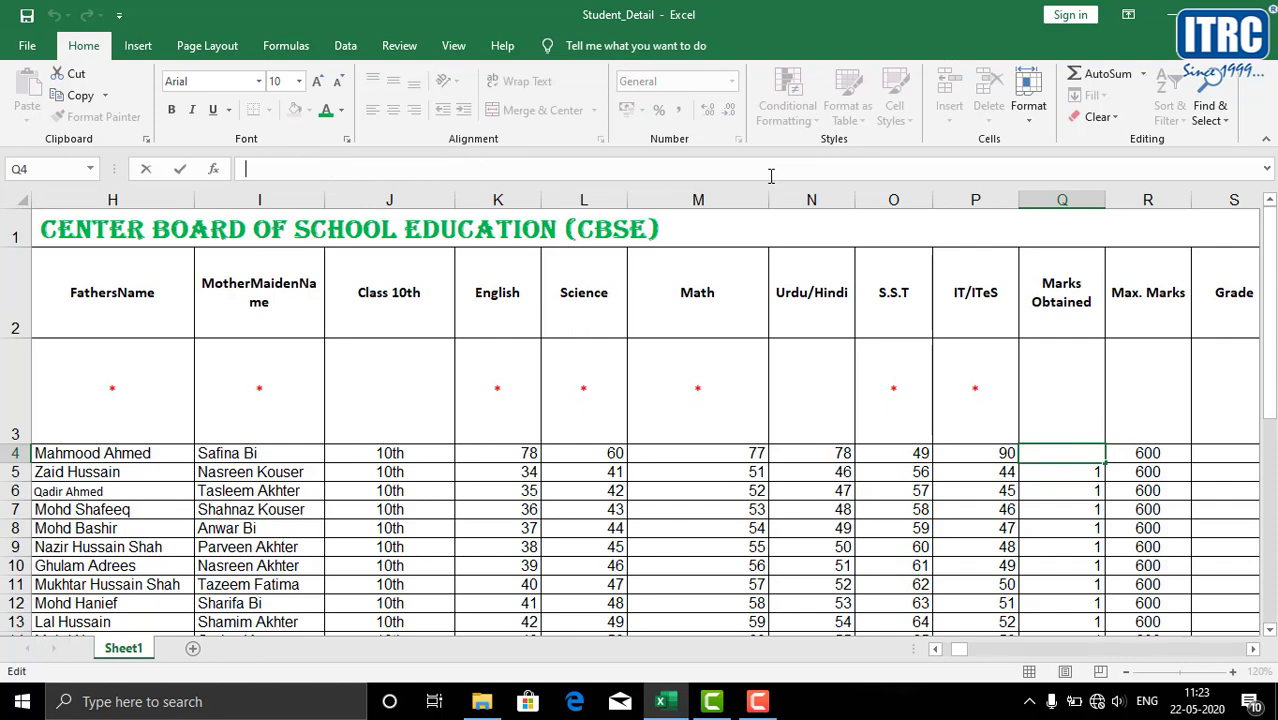
text(=)
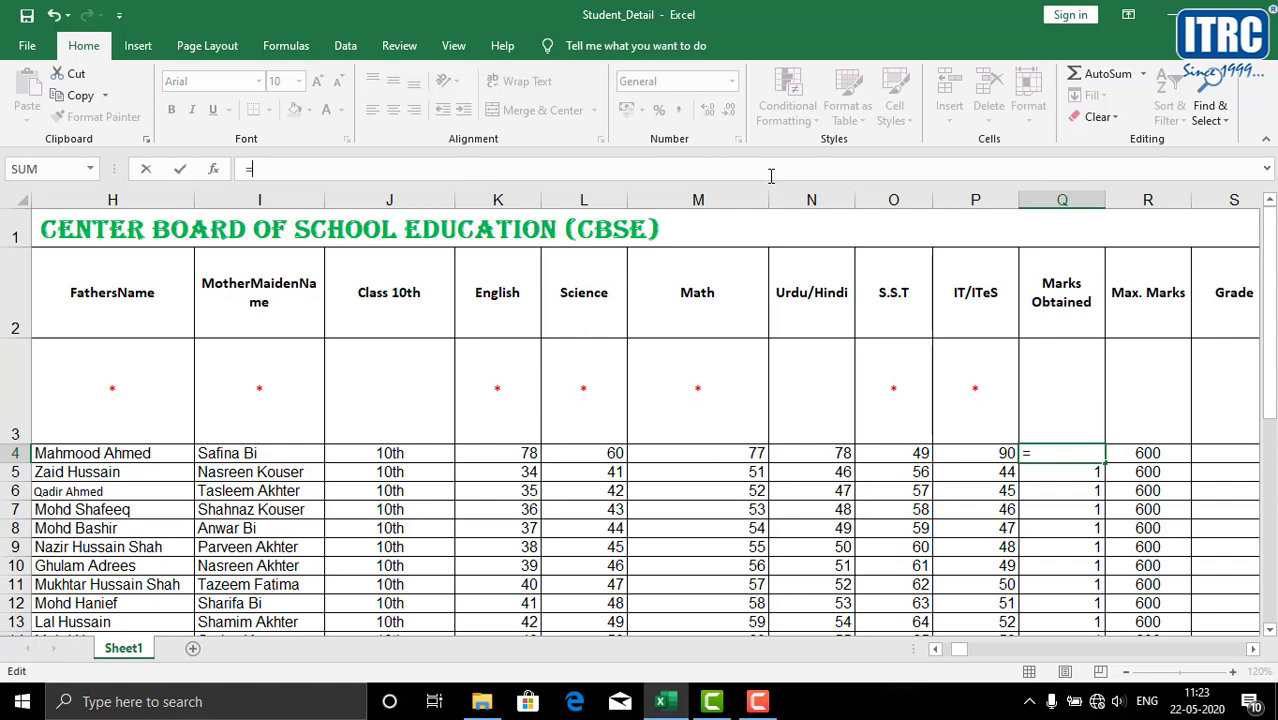
text(SUM)
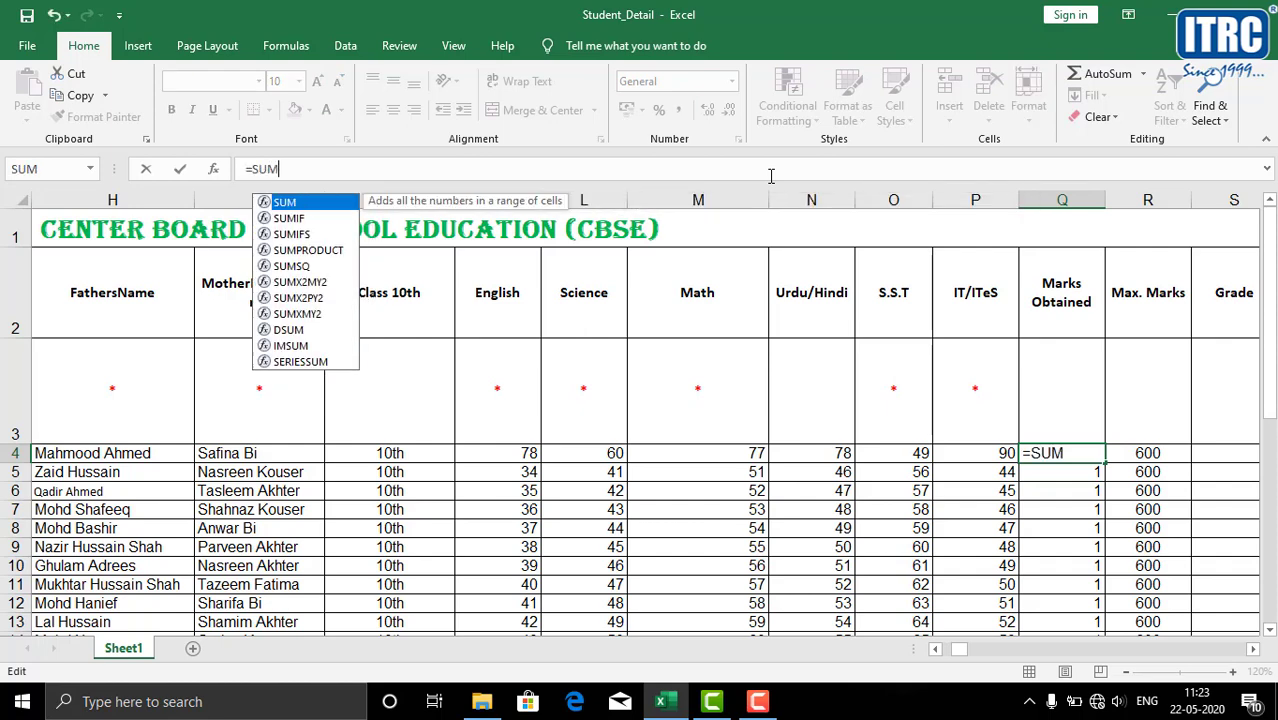
text(()
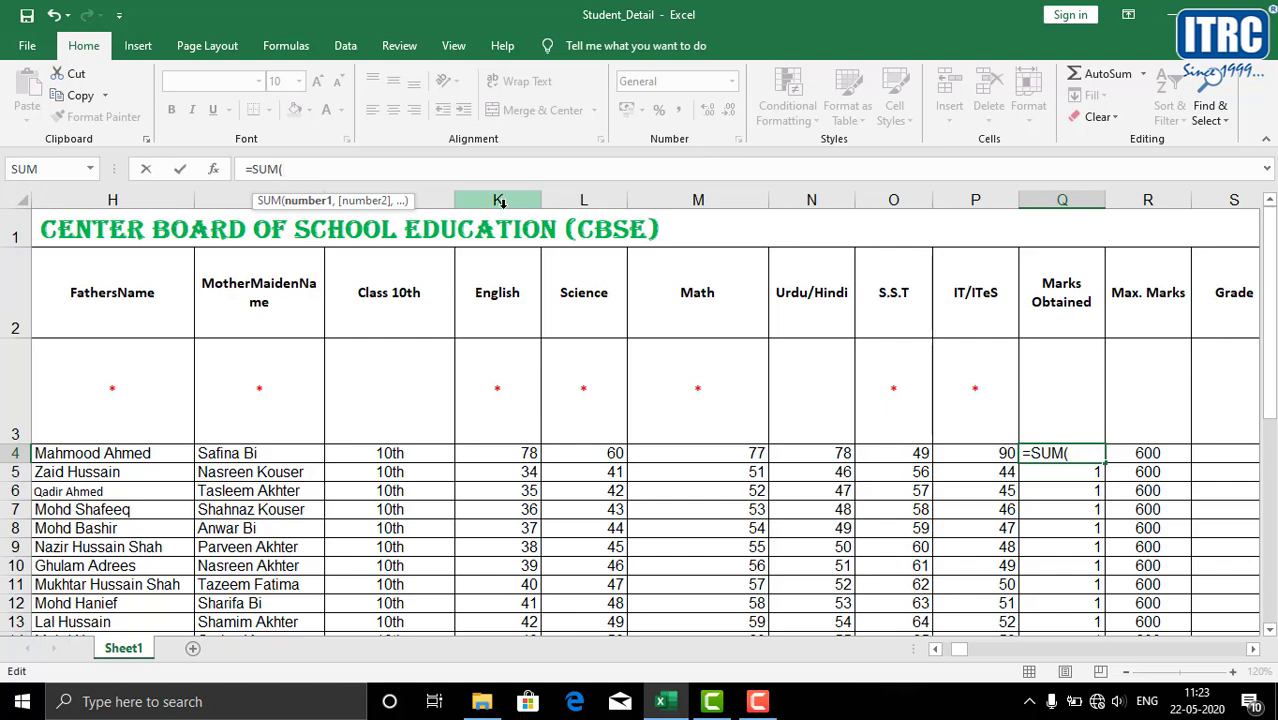
click(497, 456)
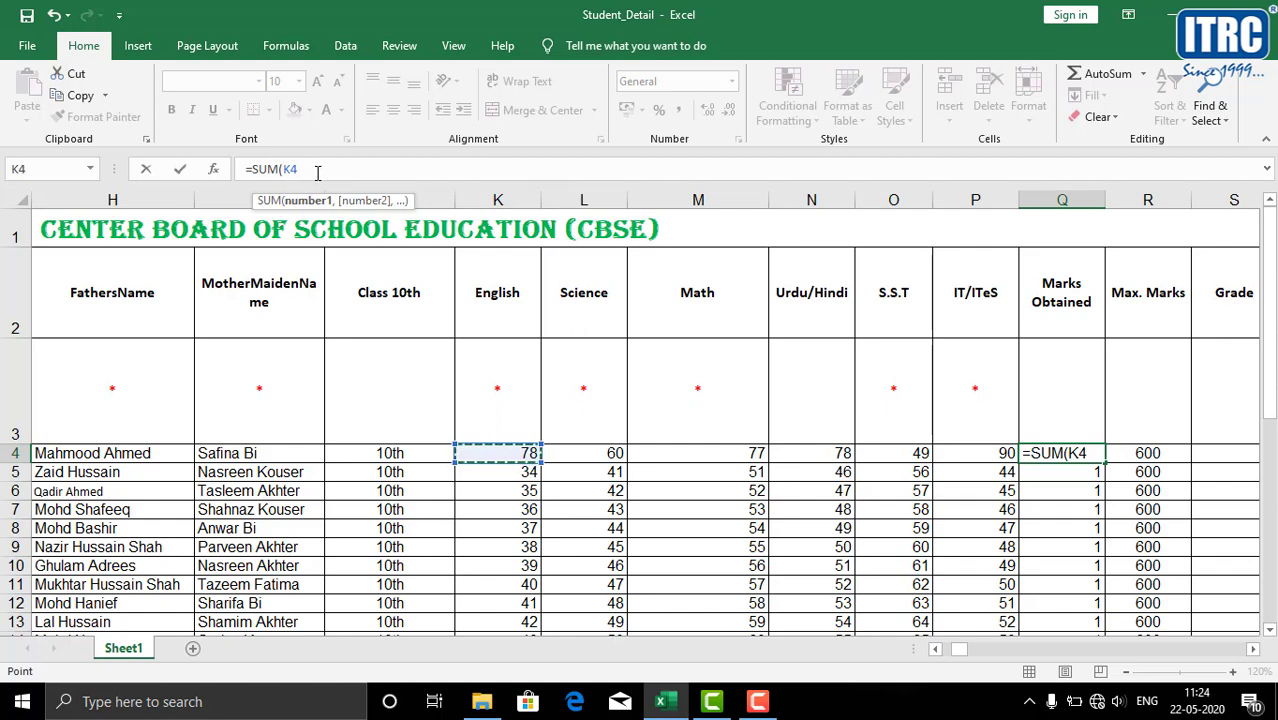
key(F8)
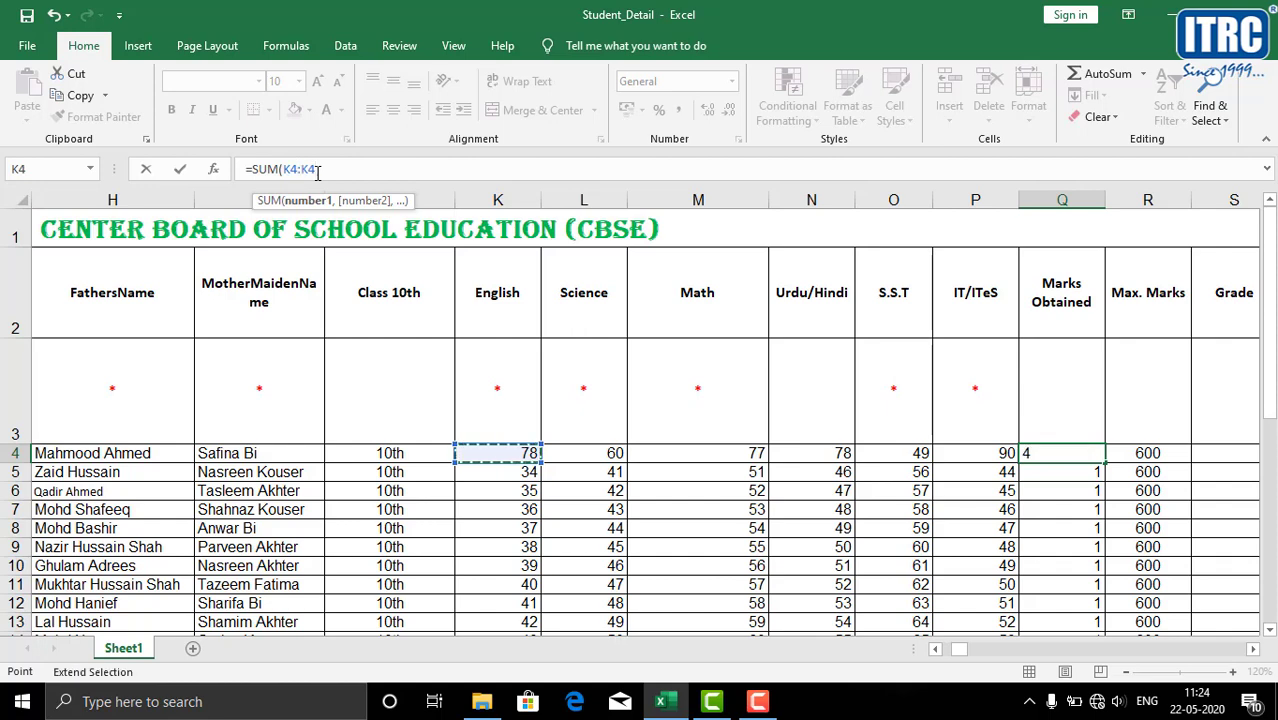
key(BackSpace)
key(BackSpace)
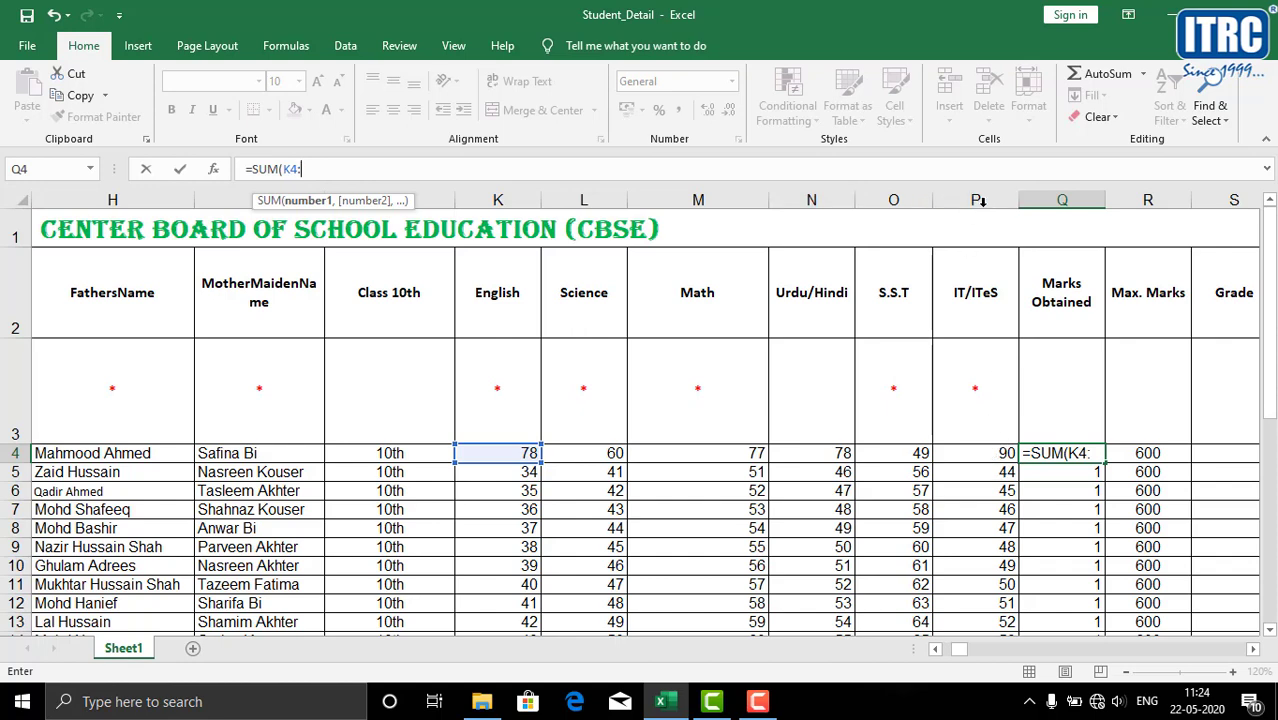
click(997, 453)
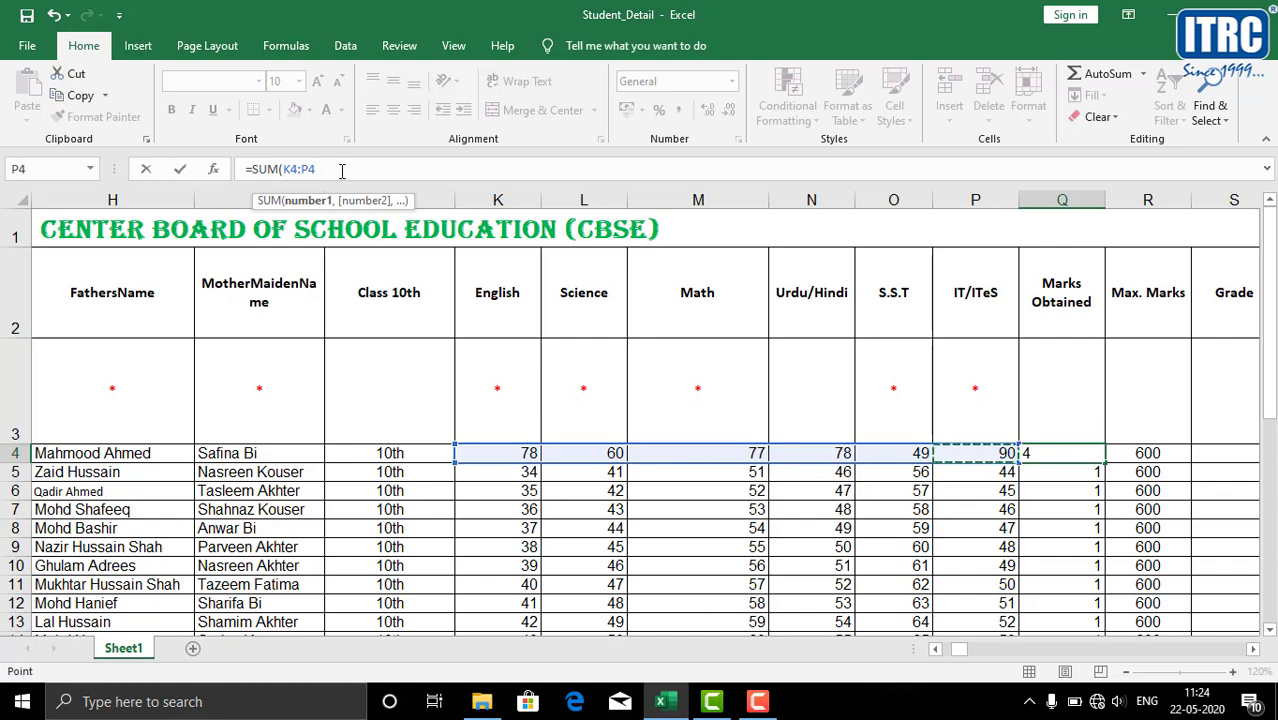
text())
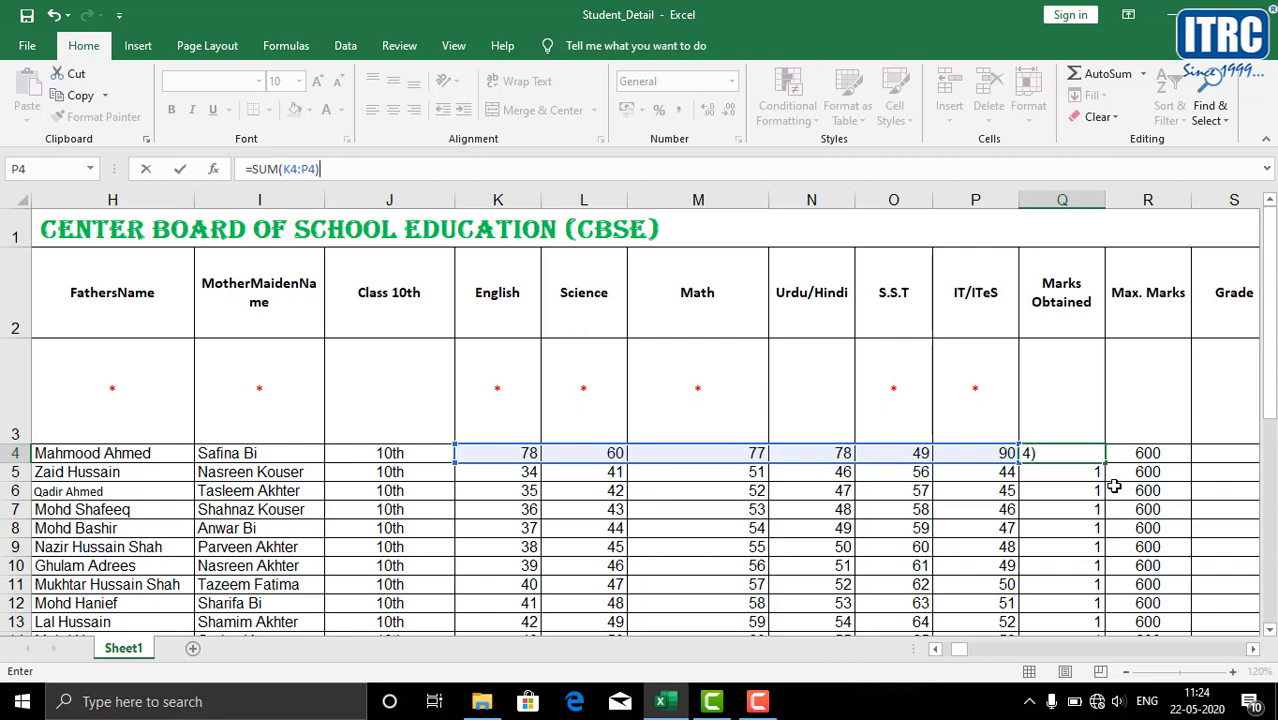
click(1098, 418)
Step: Fill the Marks Obtained formula from Q4 down to Q43 and check the totals for all students
click(1066, 458)
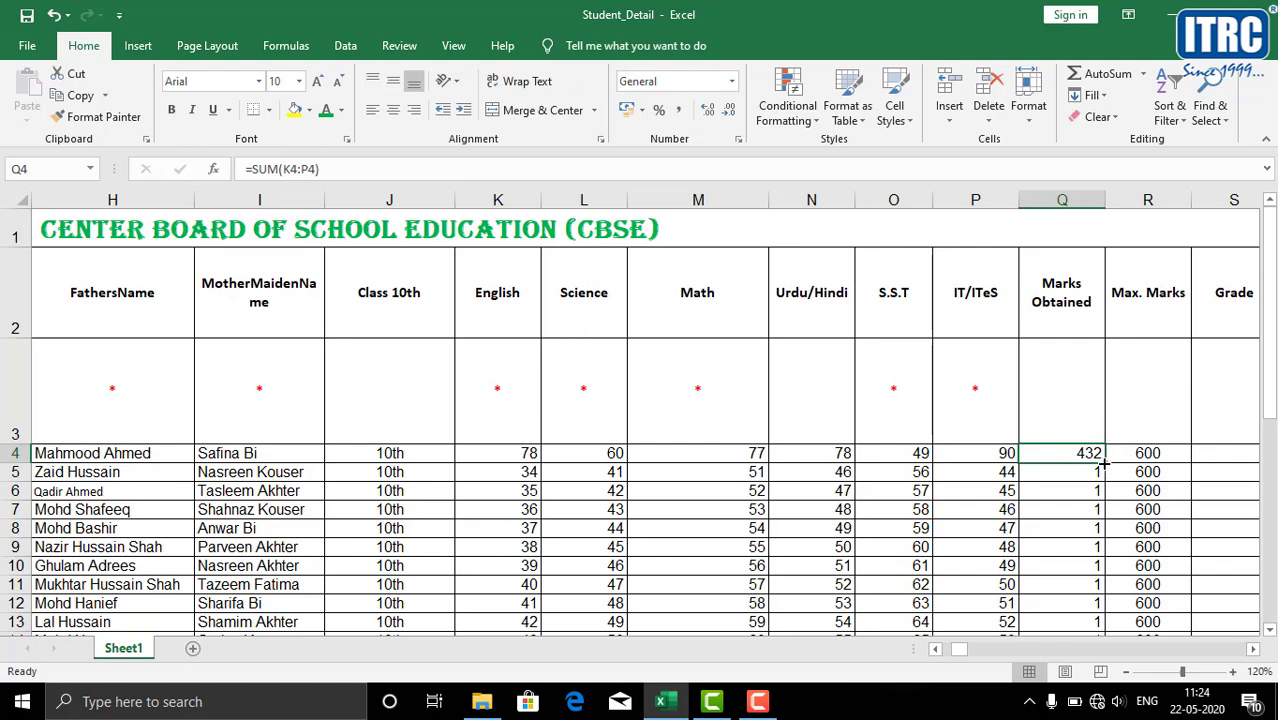
scroll(1110, 400, down, 1)
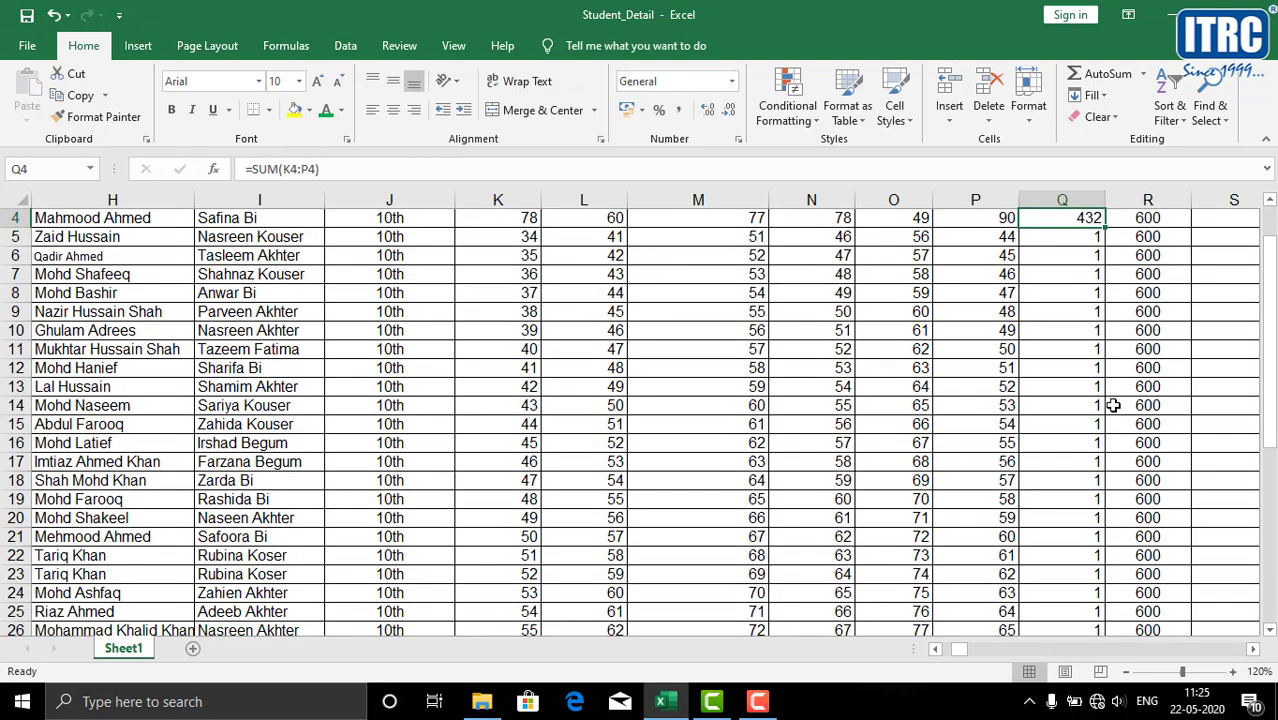
scroll(1111, 405, up, 1)
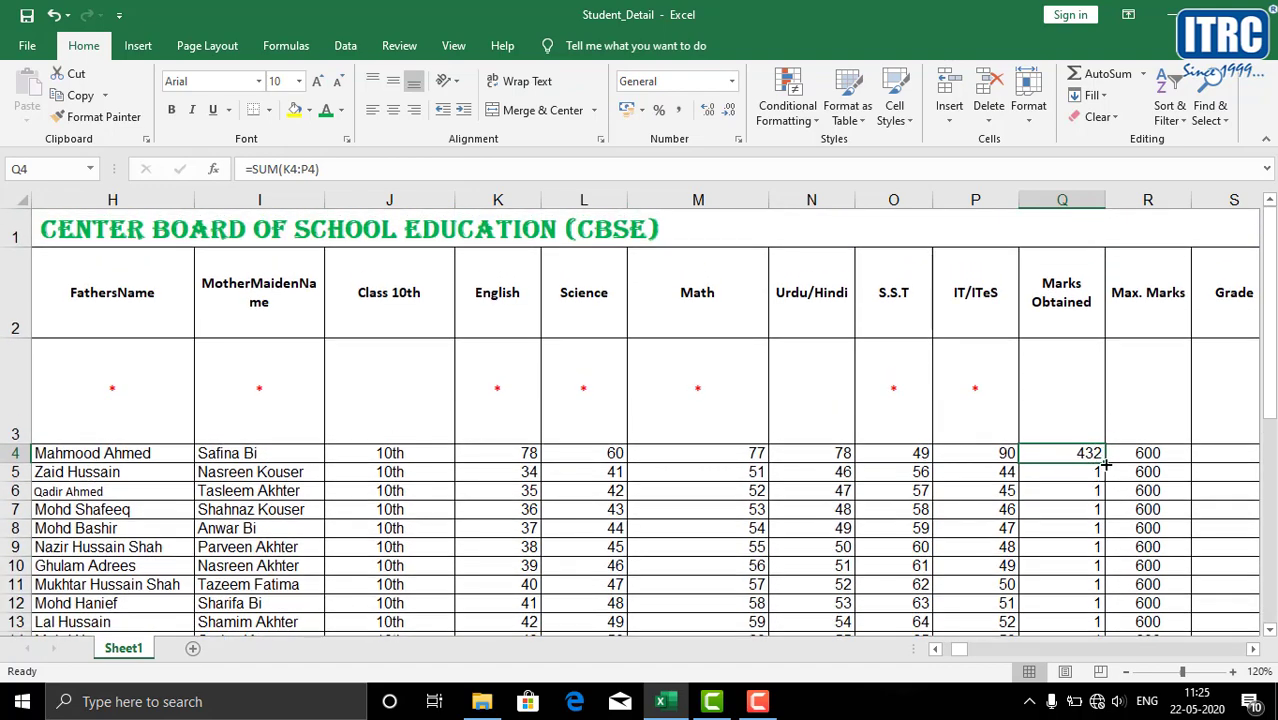
drag(1104, 464, 1070, 312)
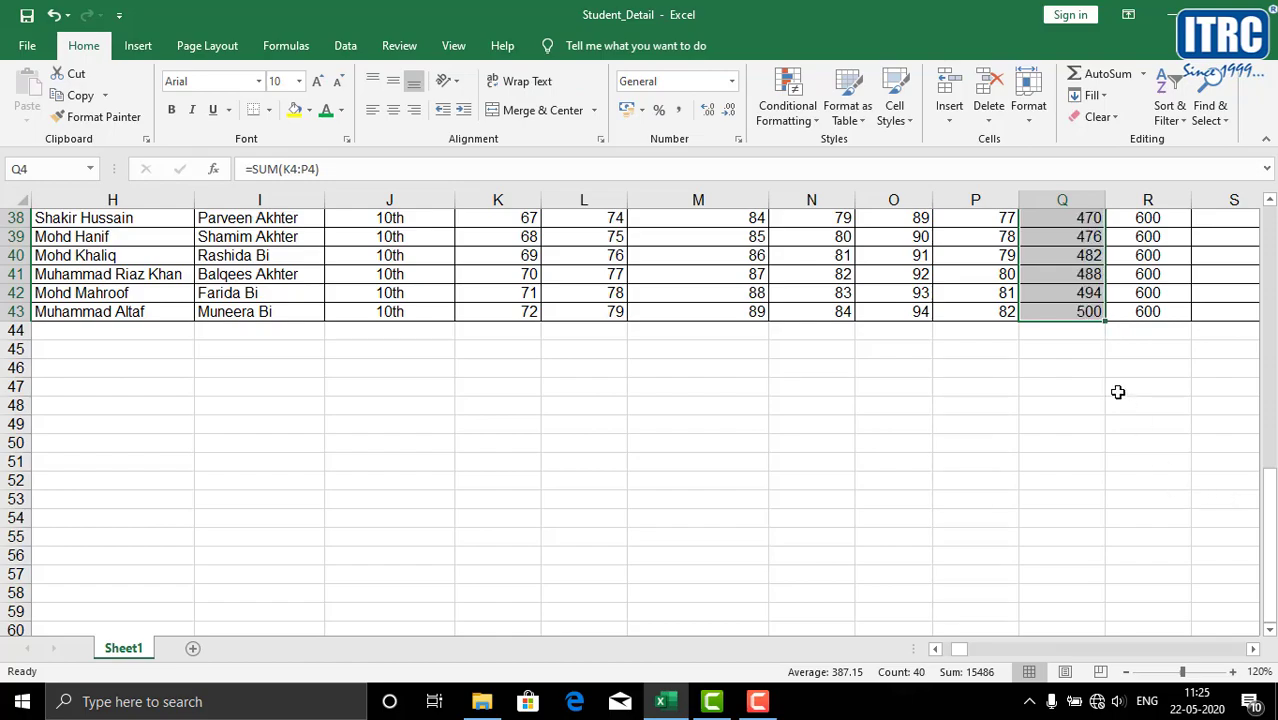
scroll(1118, 395, up, 9)
scroll(1121, 424, up, 4)
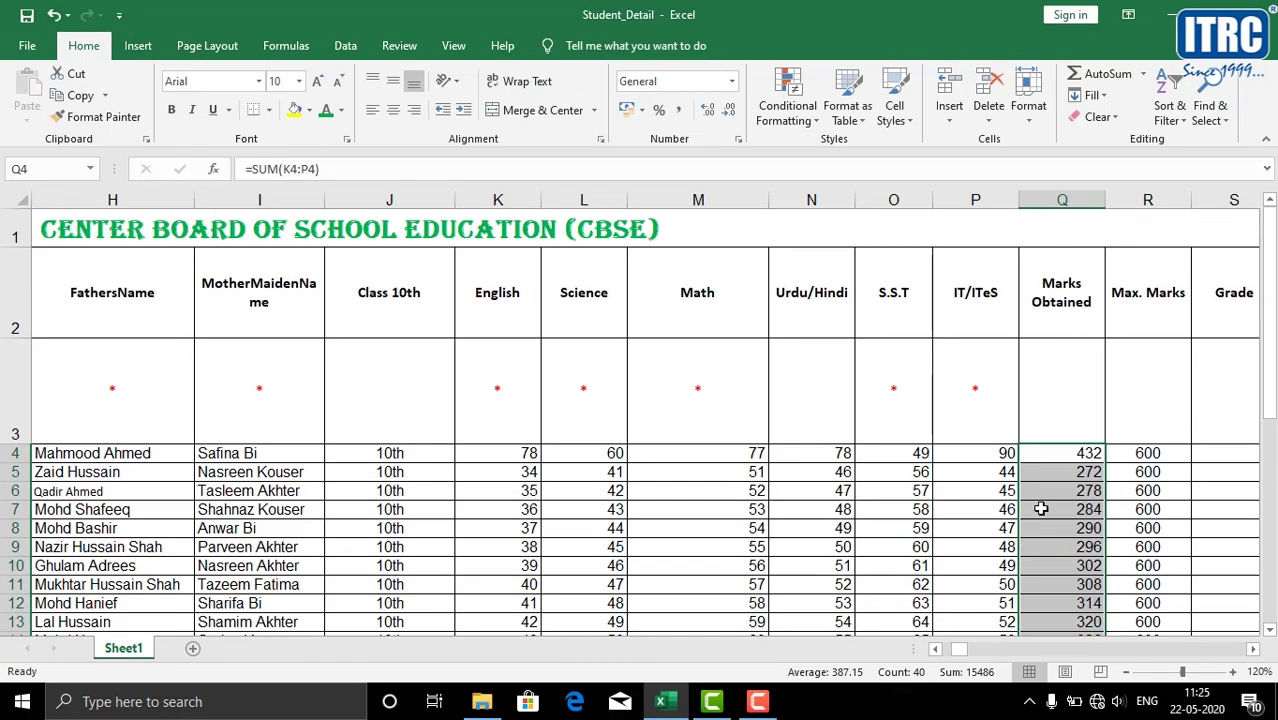
click(1053, 382)
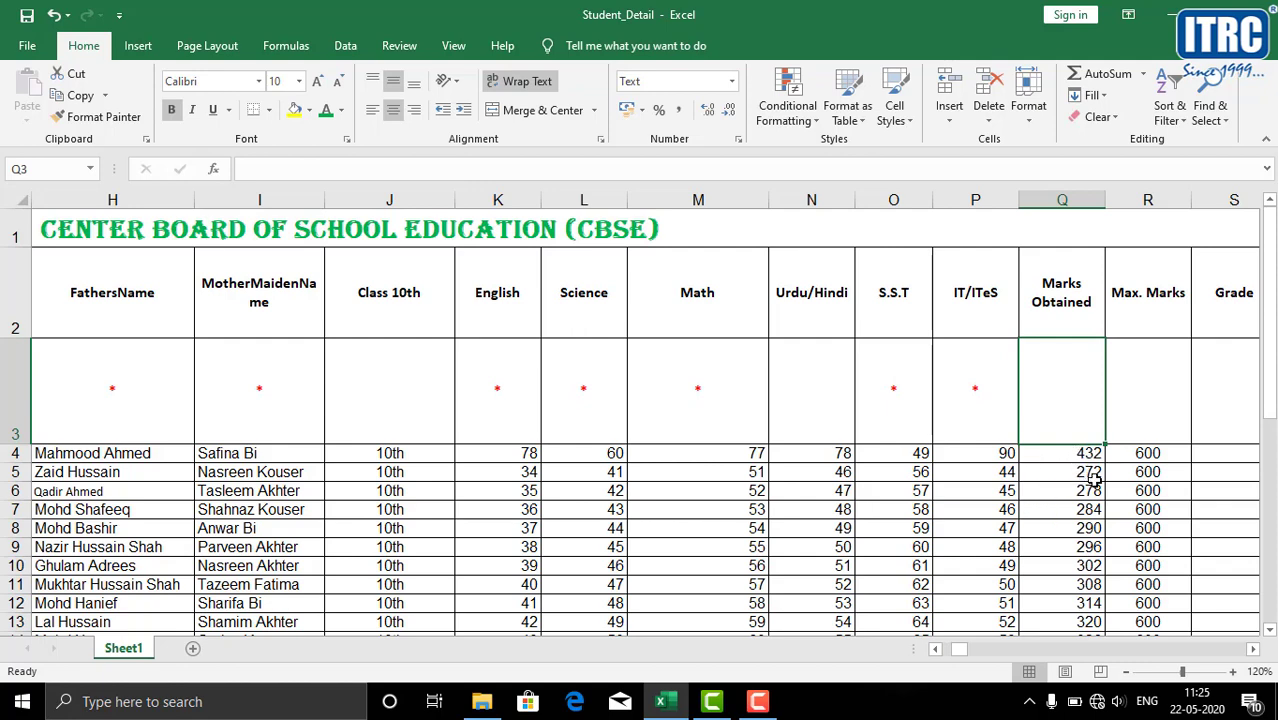
scroll(1085, 530, down, 8)
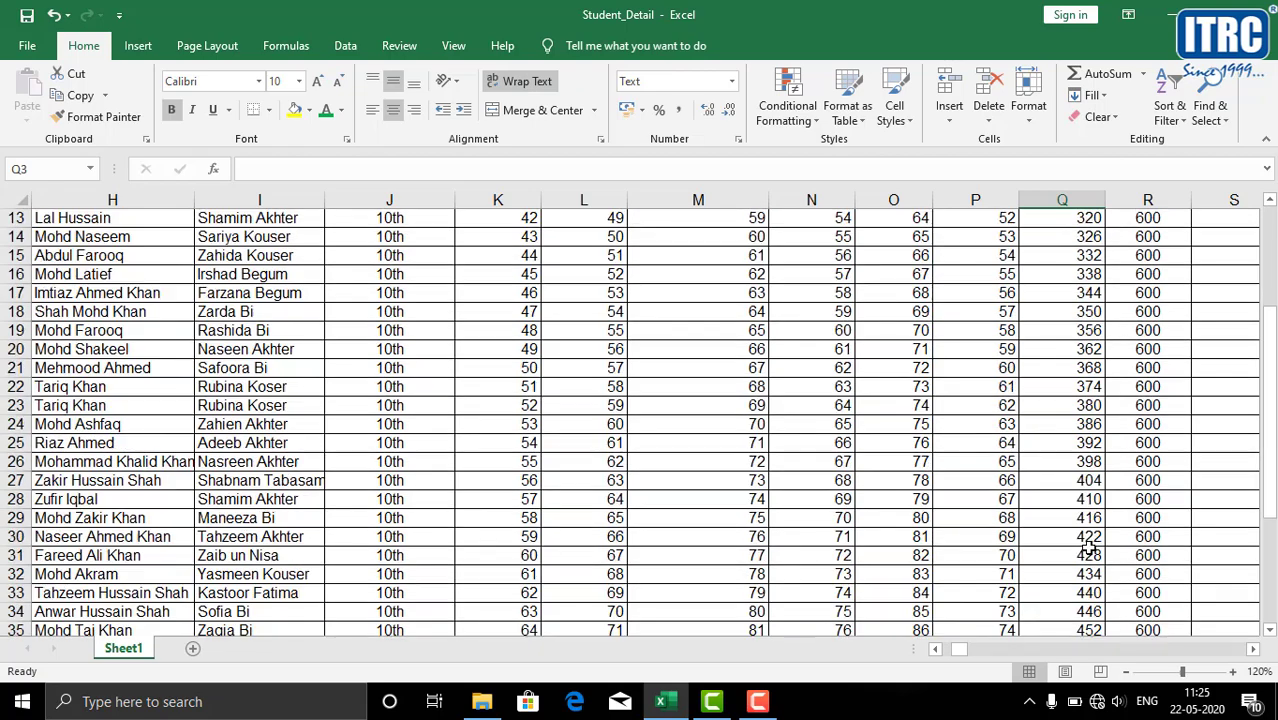
scroll(1088, 548, up, 8)
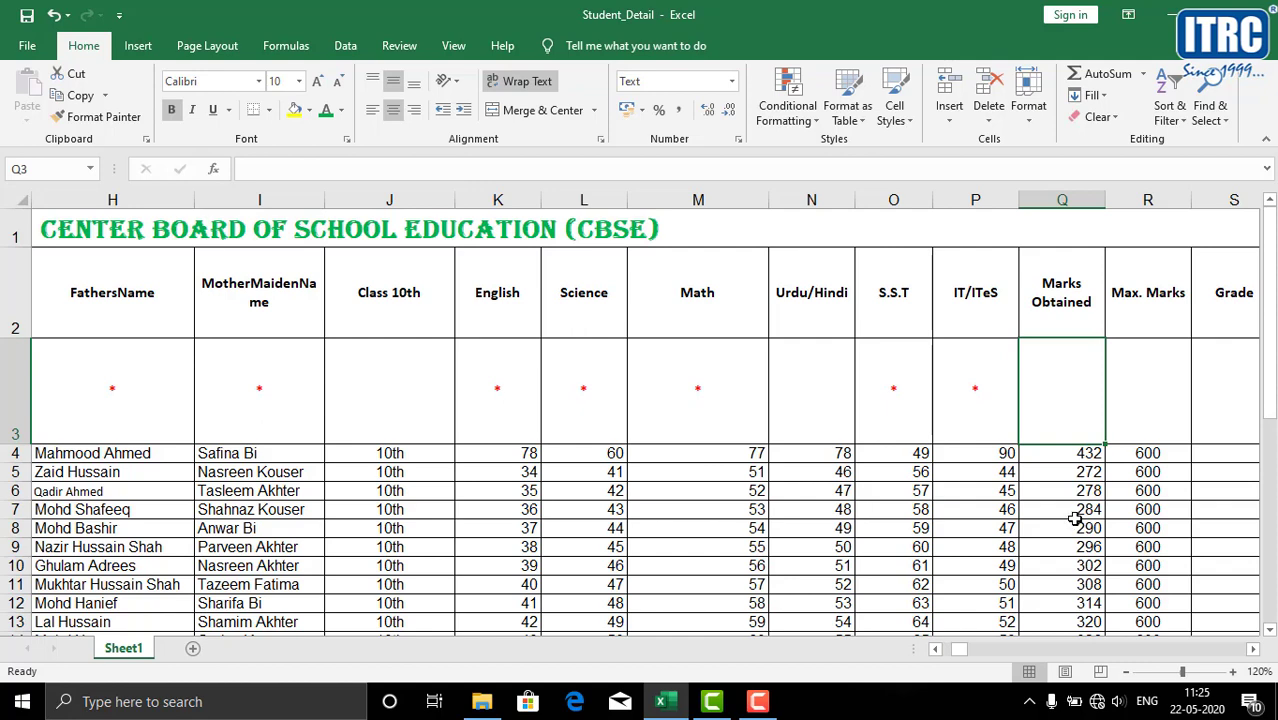
scroll(1052, 518, down, 2)
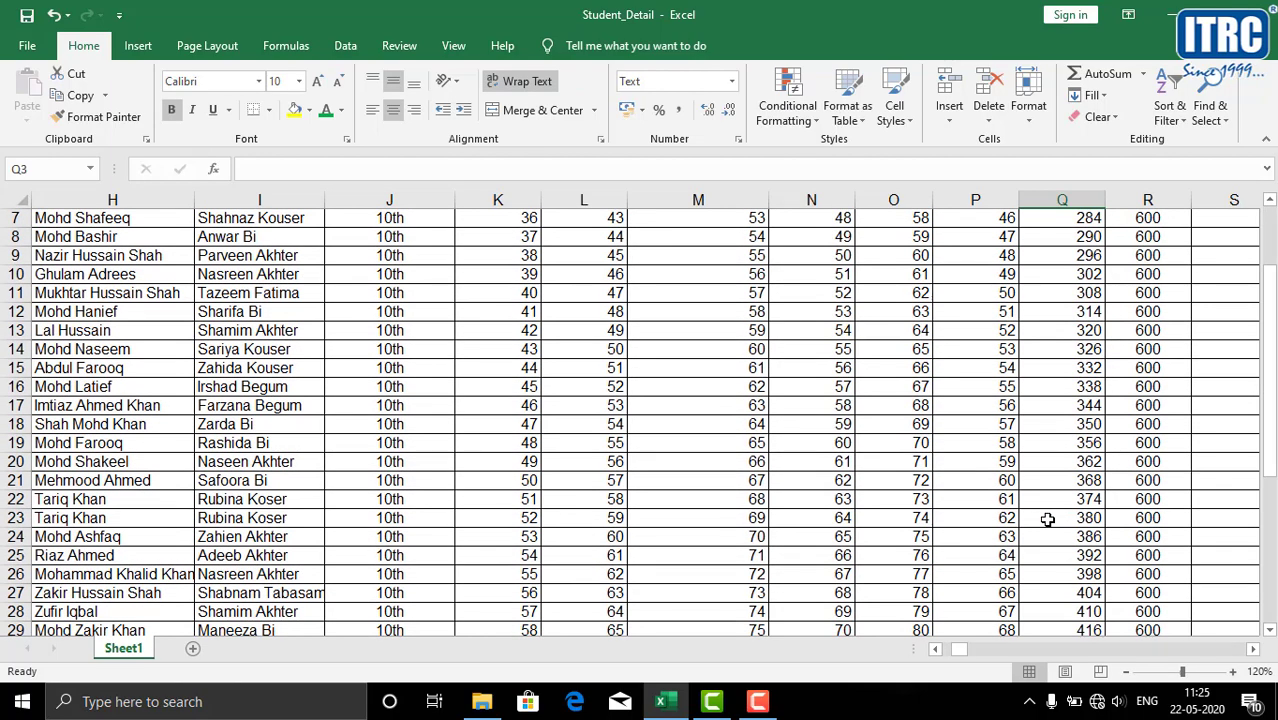
scroll(1047, 519, down, 5)
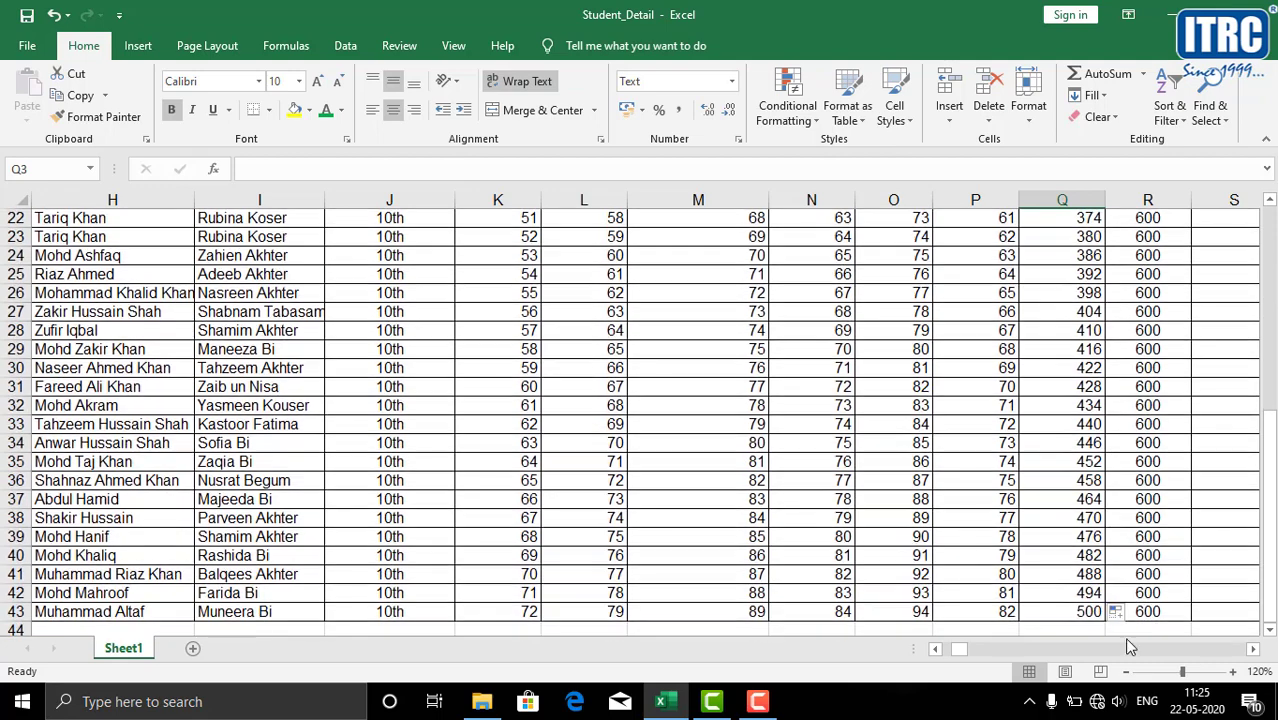
scroll(1064, 496, up, 7)
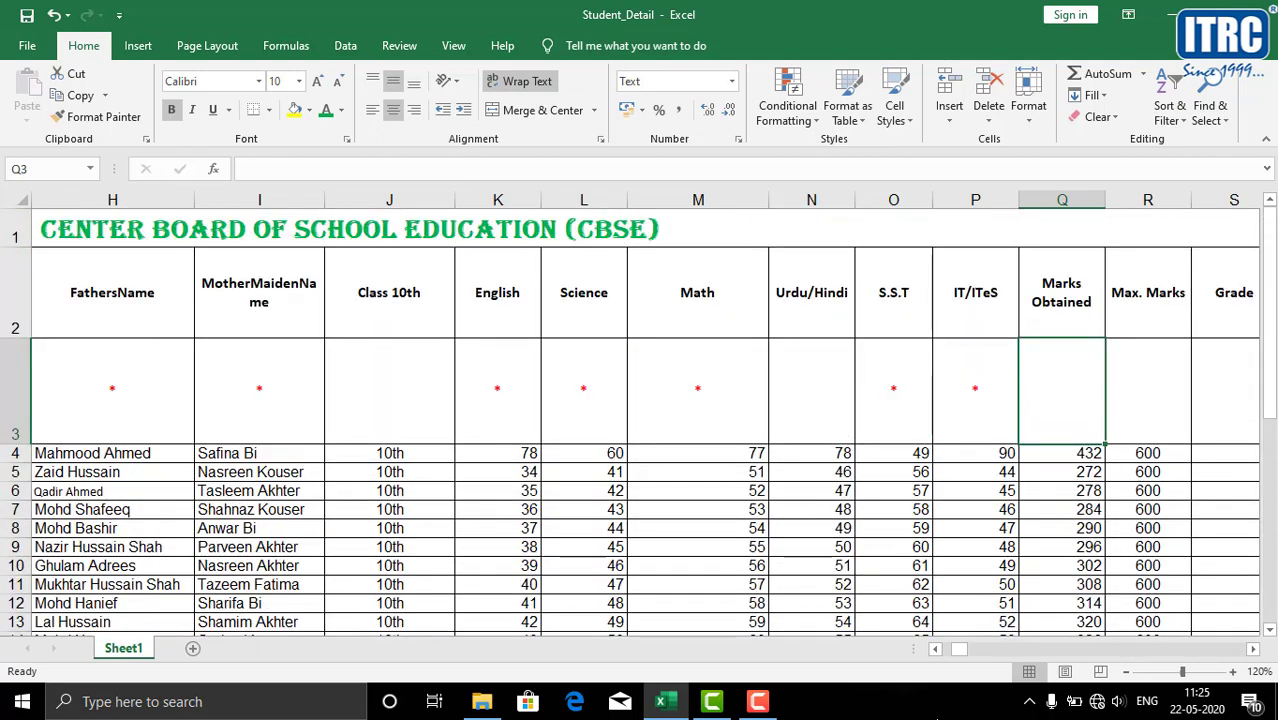
Step: Begin an IF formula in the first student's Grade cell S4 that tests the Marks Obtained in Q4
drag(960, 651, 961, 651)
drag(966, 651, 969, 652)
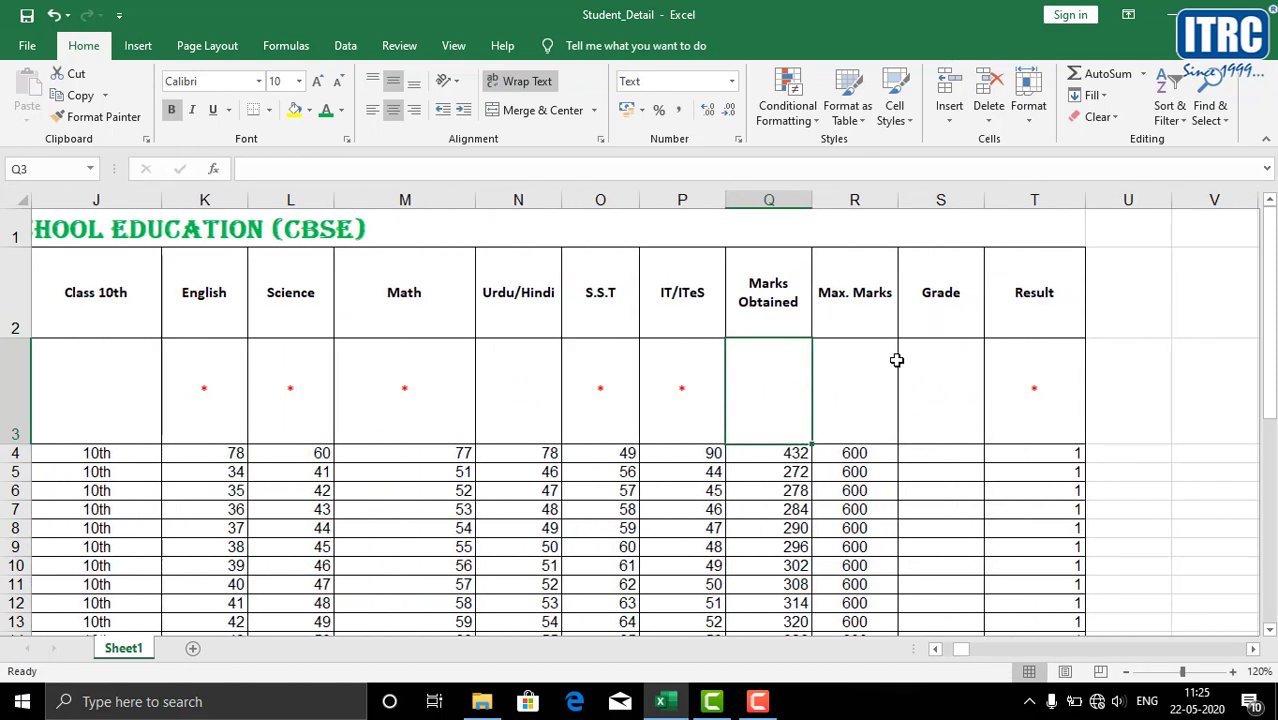
click(929, 451)
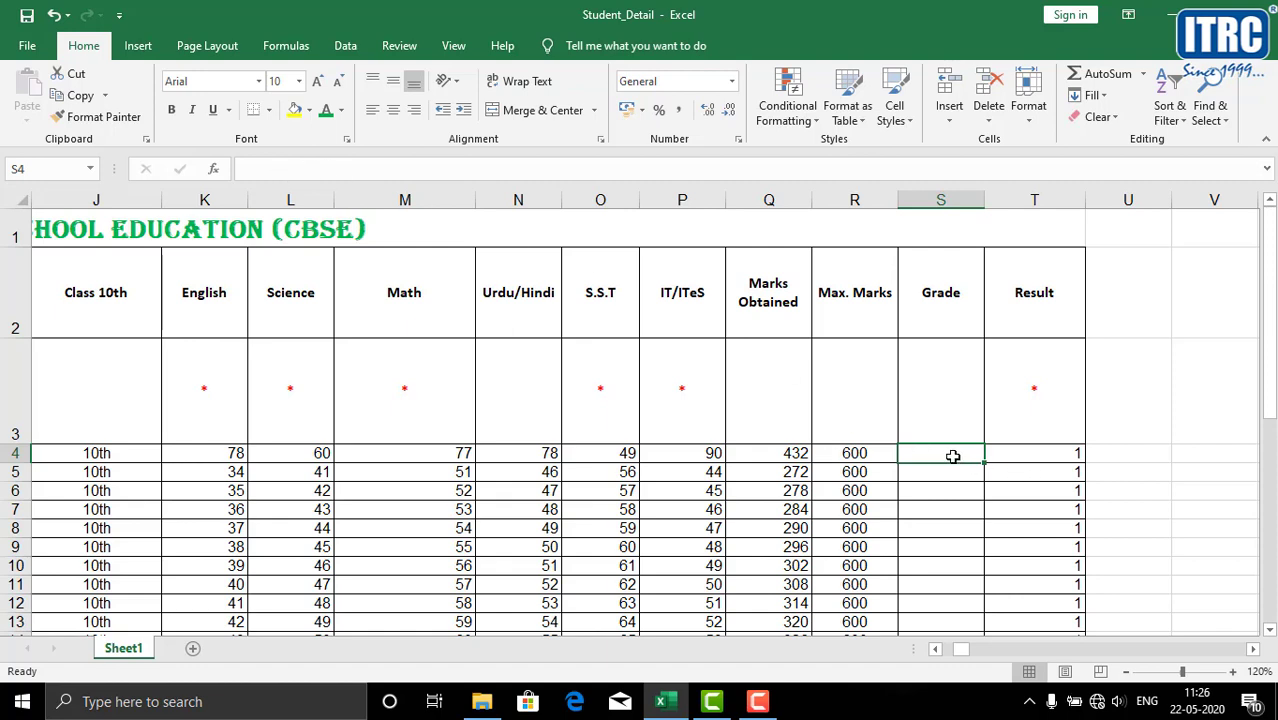
click(267, 171)
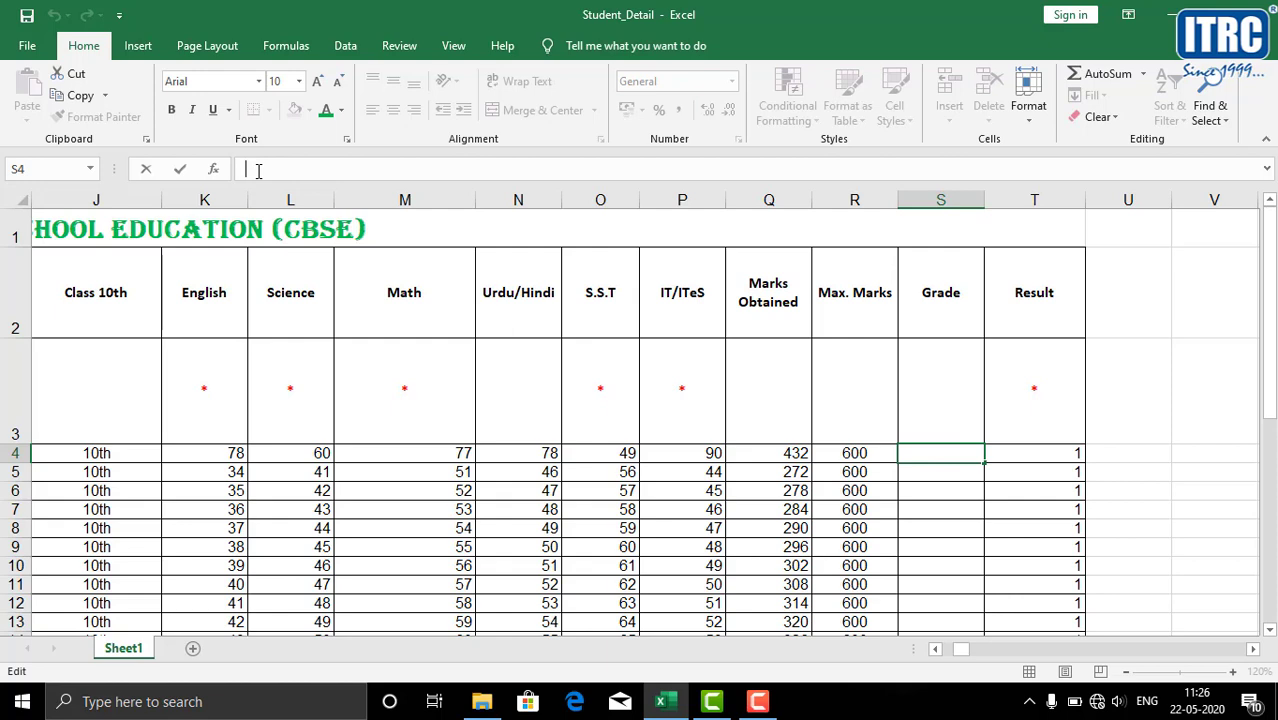
text(=)
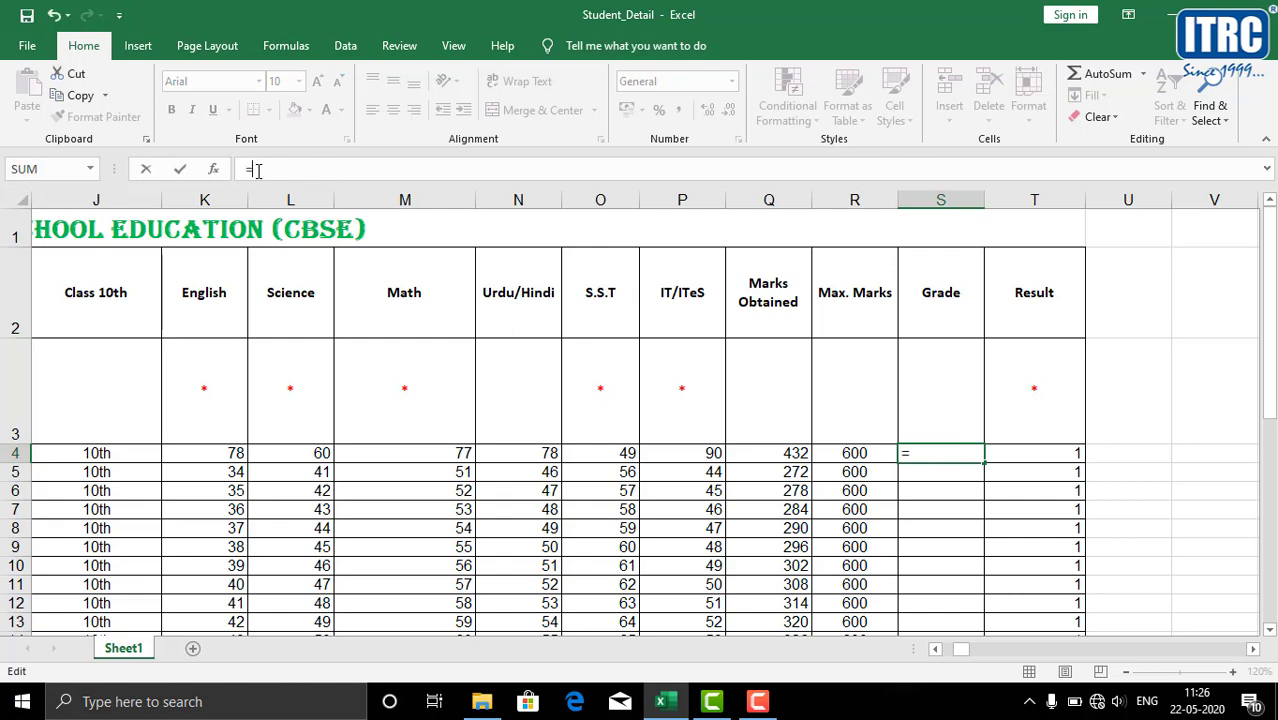
text(IF)
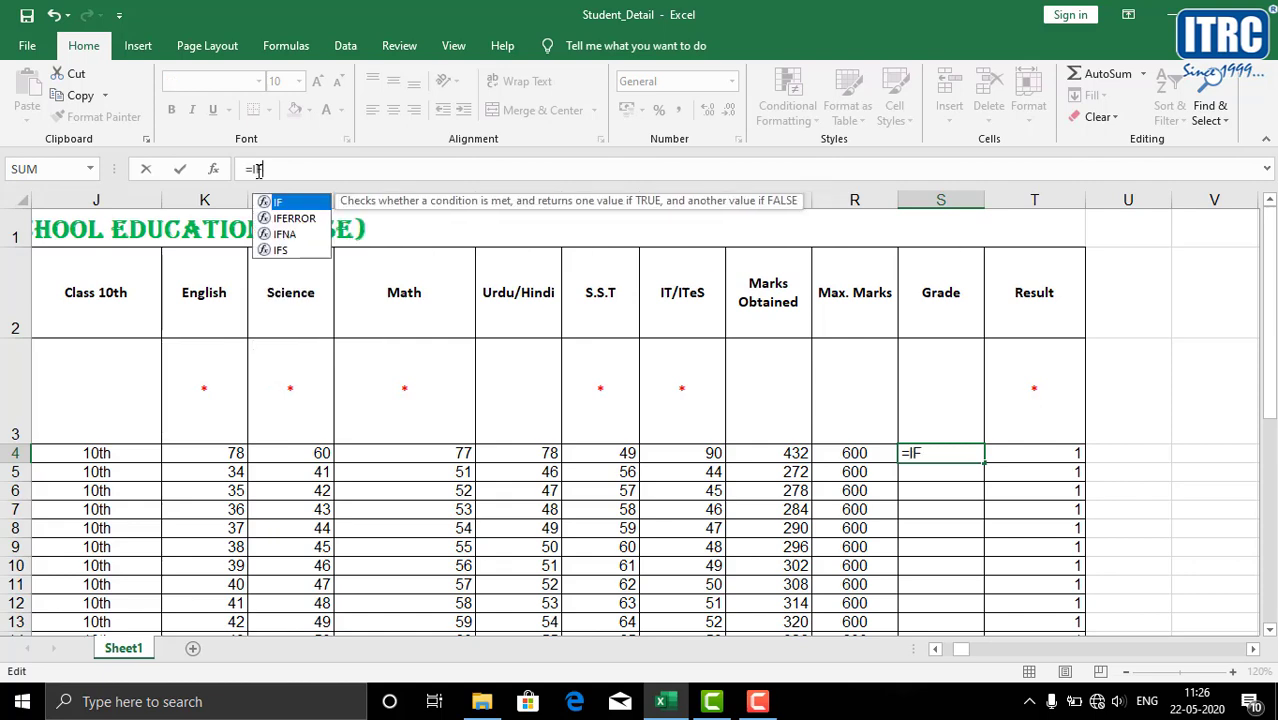
text(()
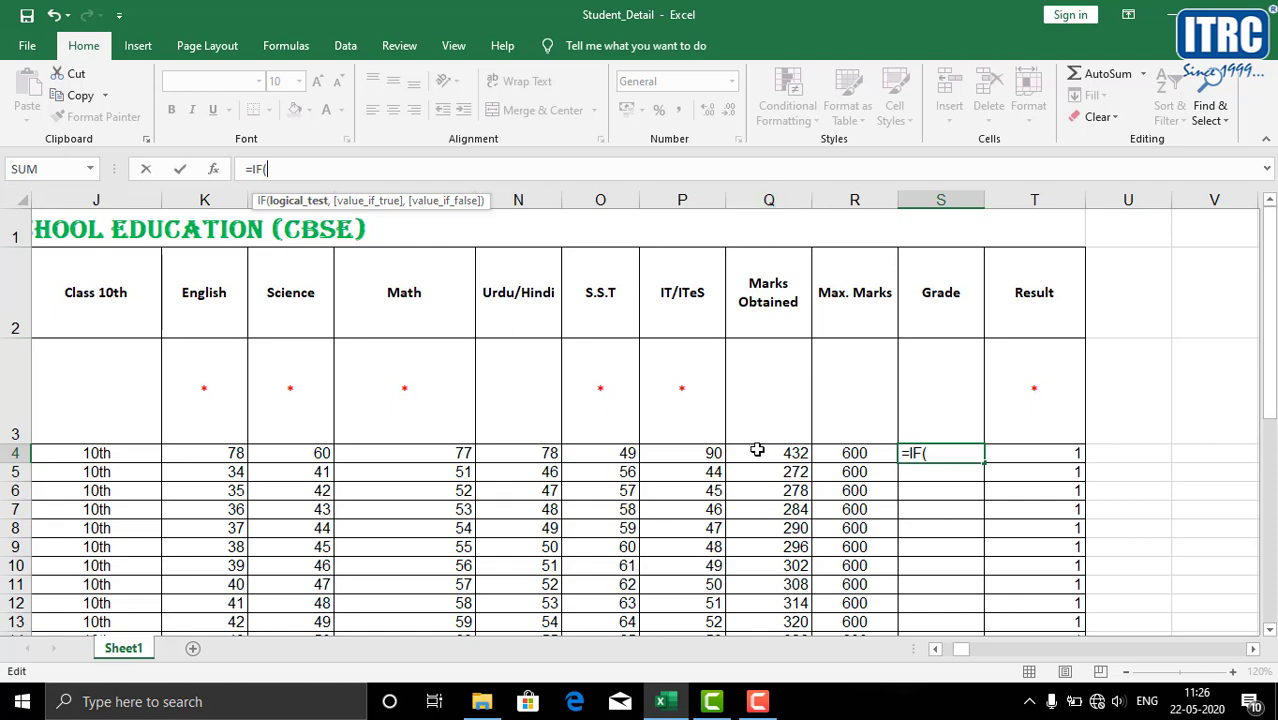
click(775, 195)
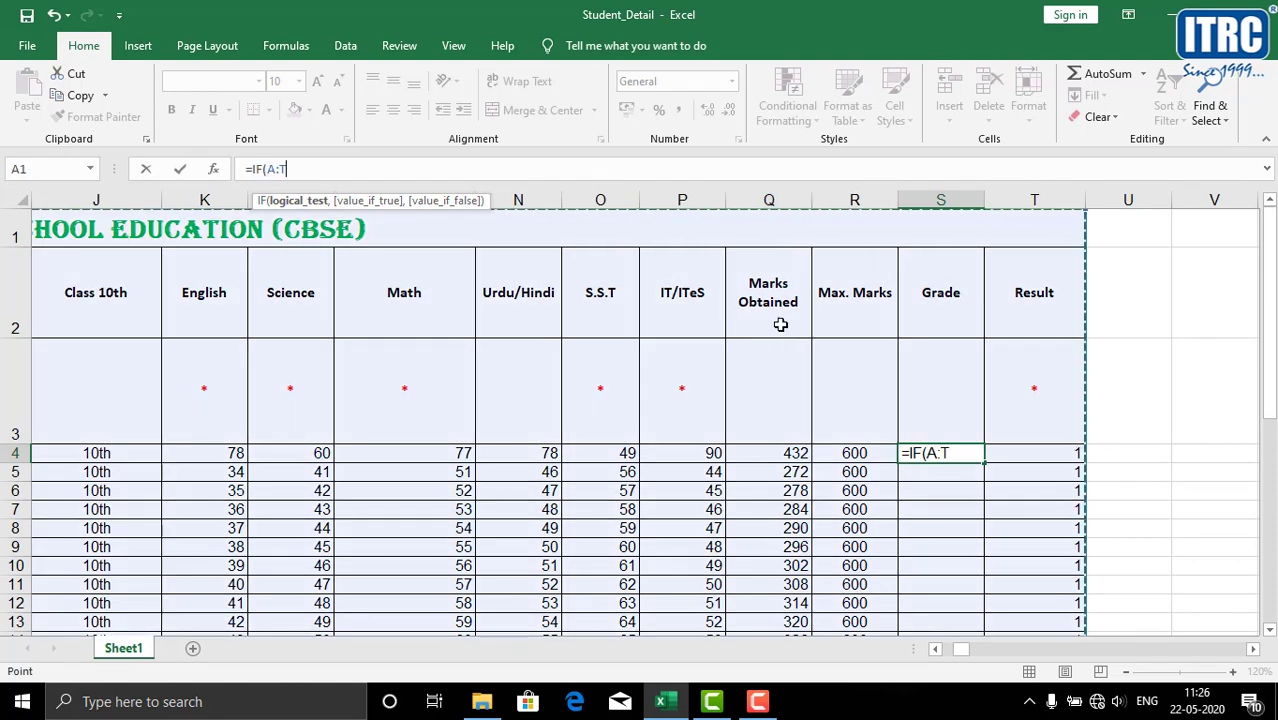
click(781, 453)
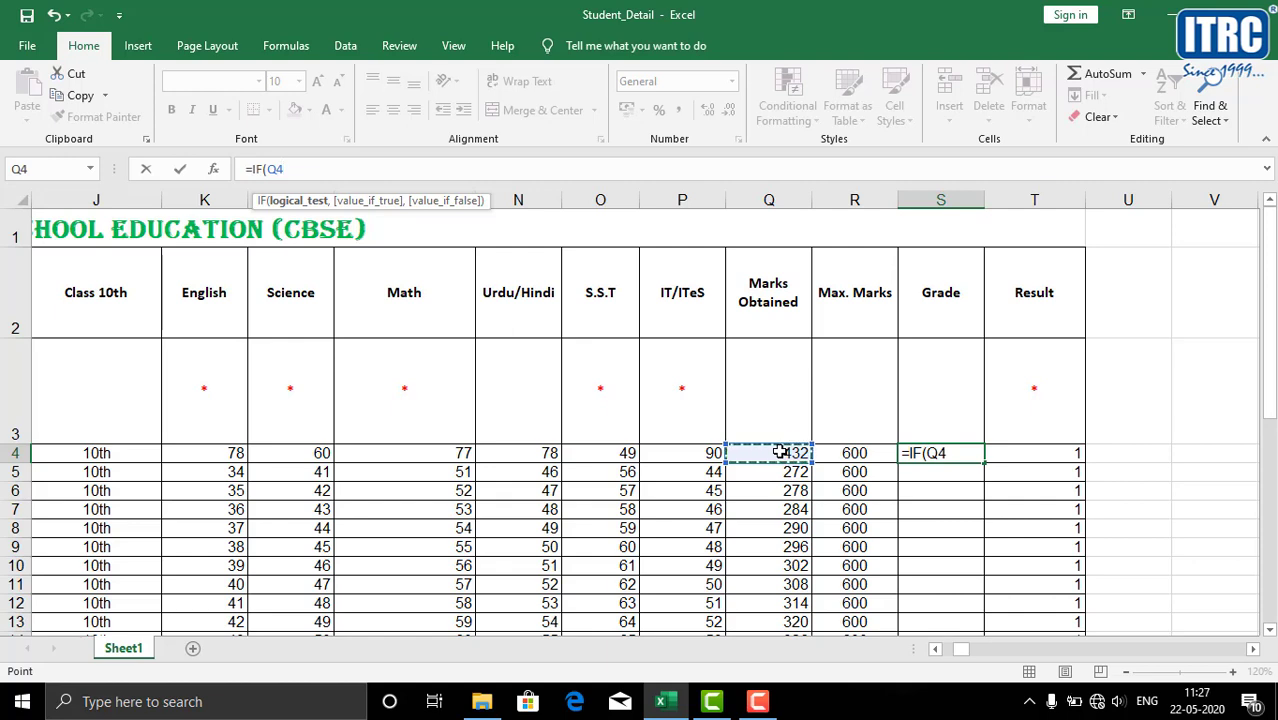
Step: Set the formula's first condition to Q4>=400 with "A" as the value if true
text(>400)
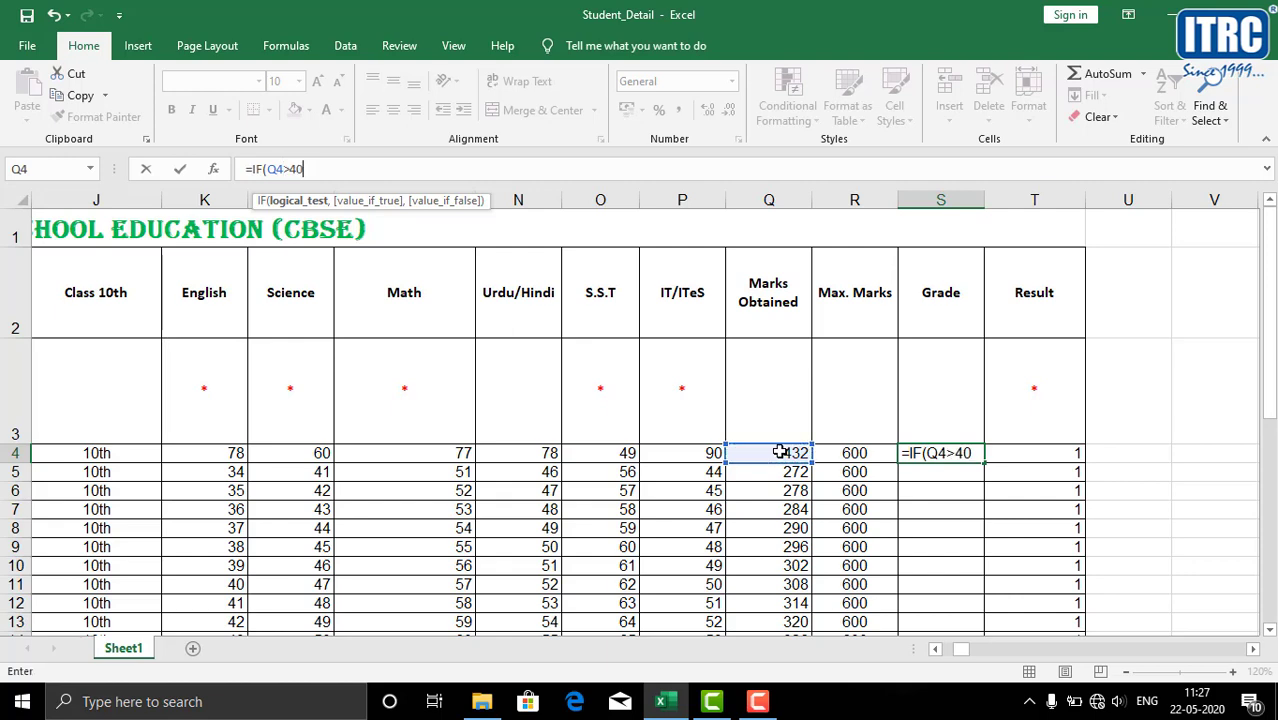
key(BackSpace)
key(BackSpace)
key(BackSpace)
text(=400)
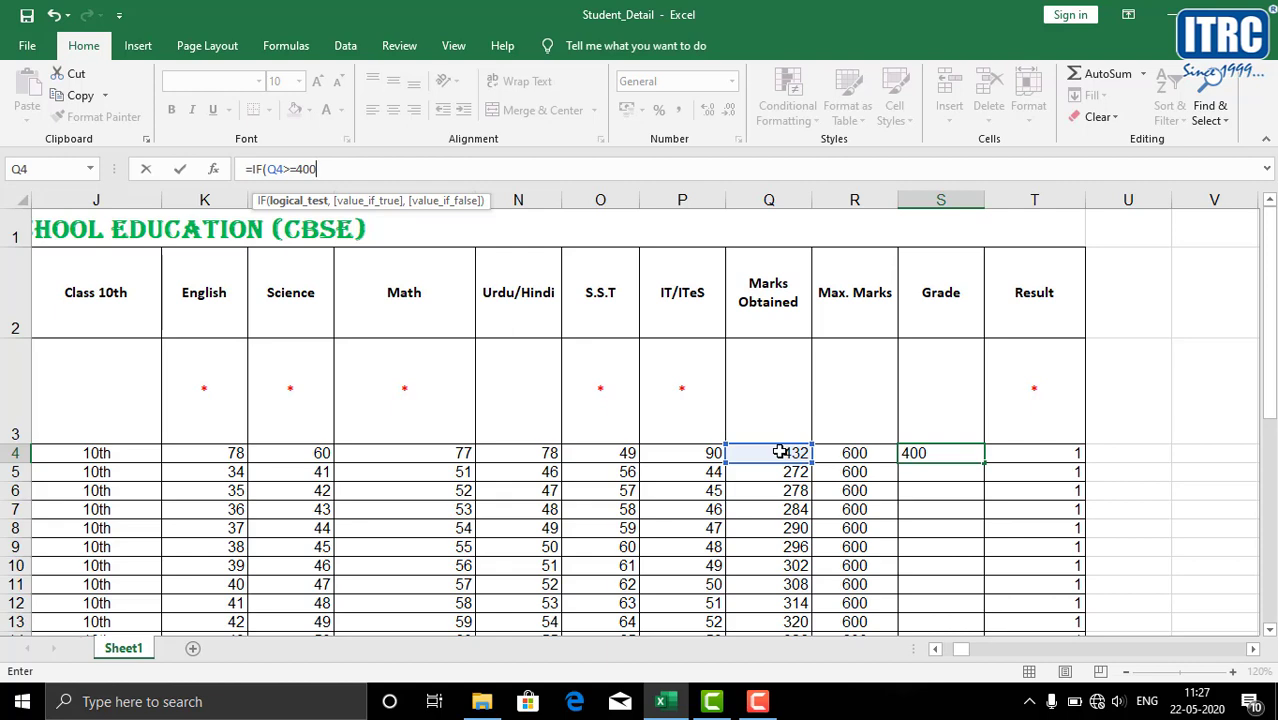
text(,)
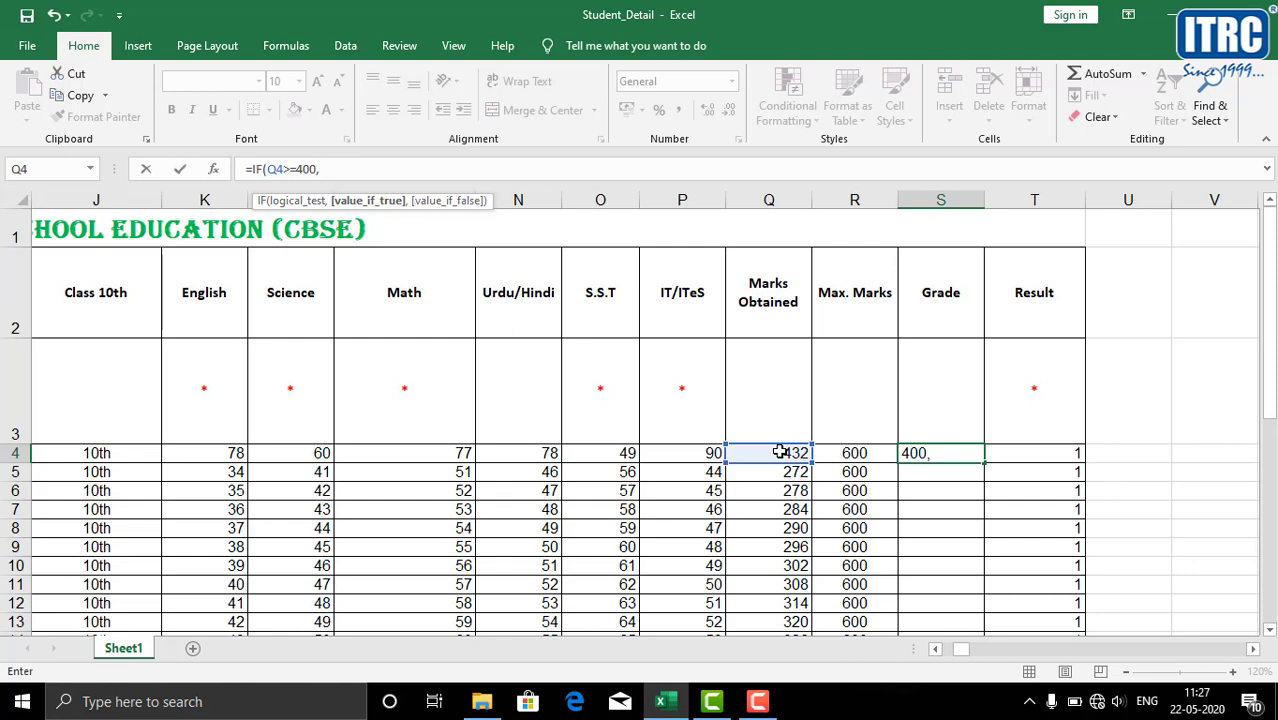
text("A",)
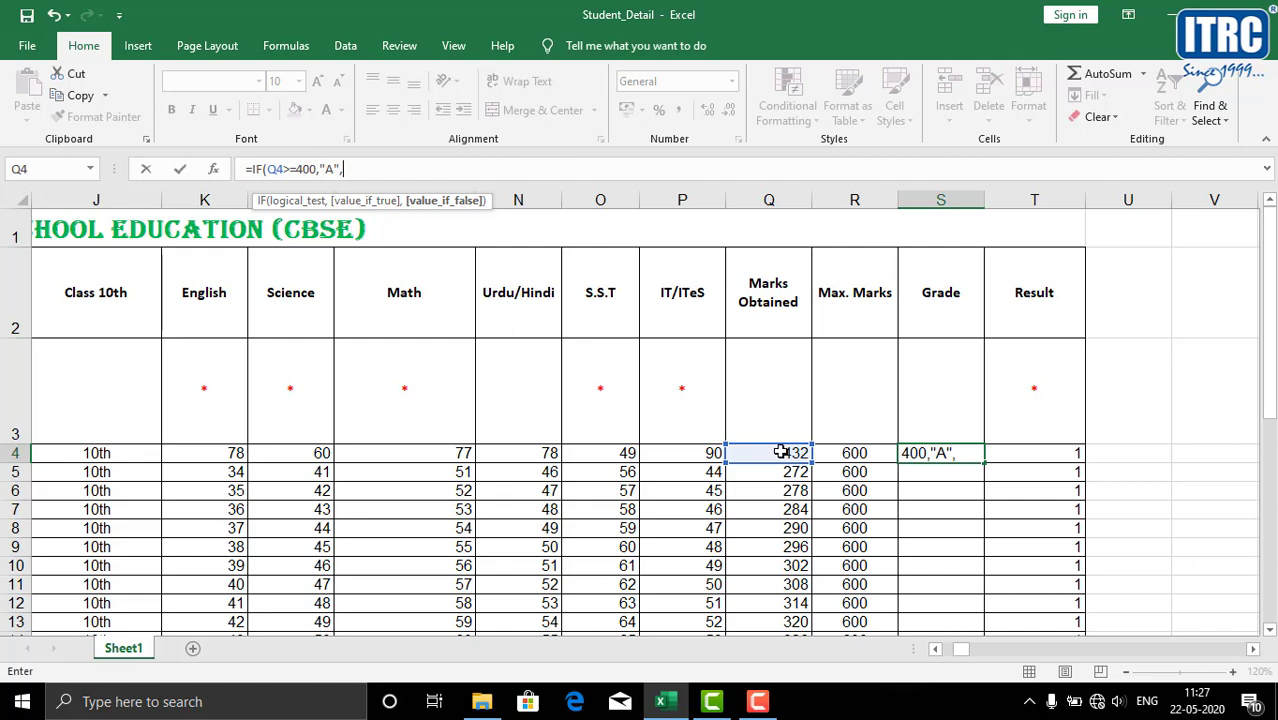
Step: Complete the Grade formula with nested IFs: Q4>=360 "B", Q4>=300 "C", Q4>=250 "D", Q4>=200 "E" and Q4<=200 "Fail"
text(iIF)
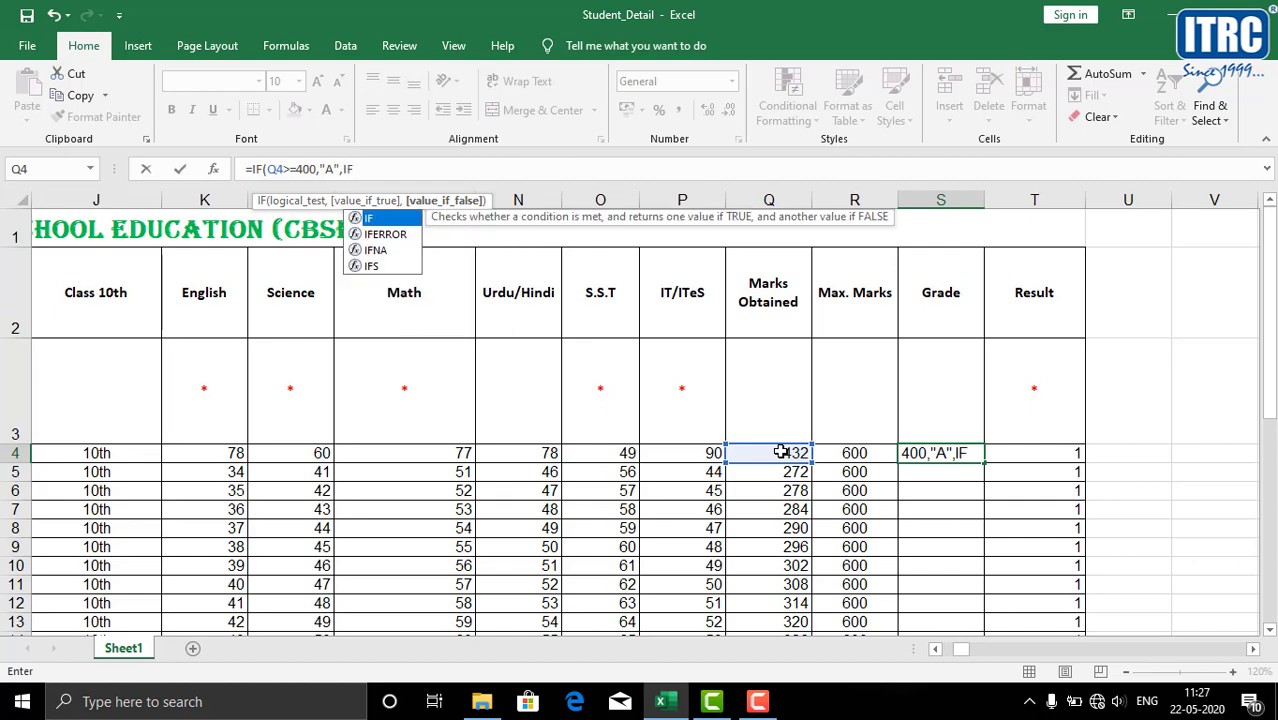
text(()
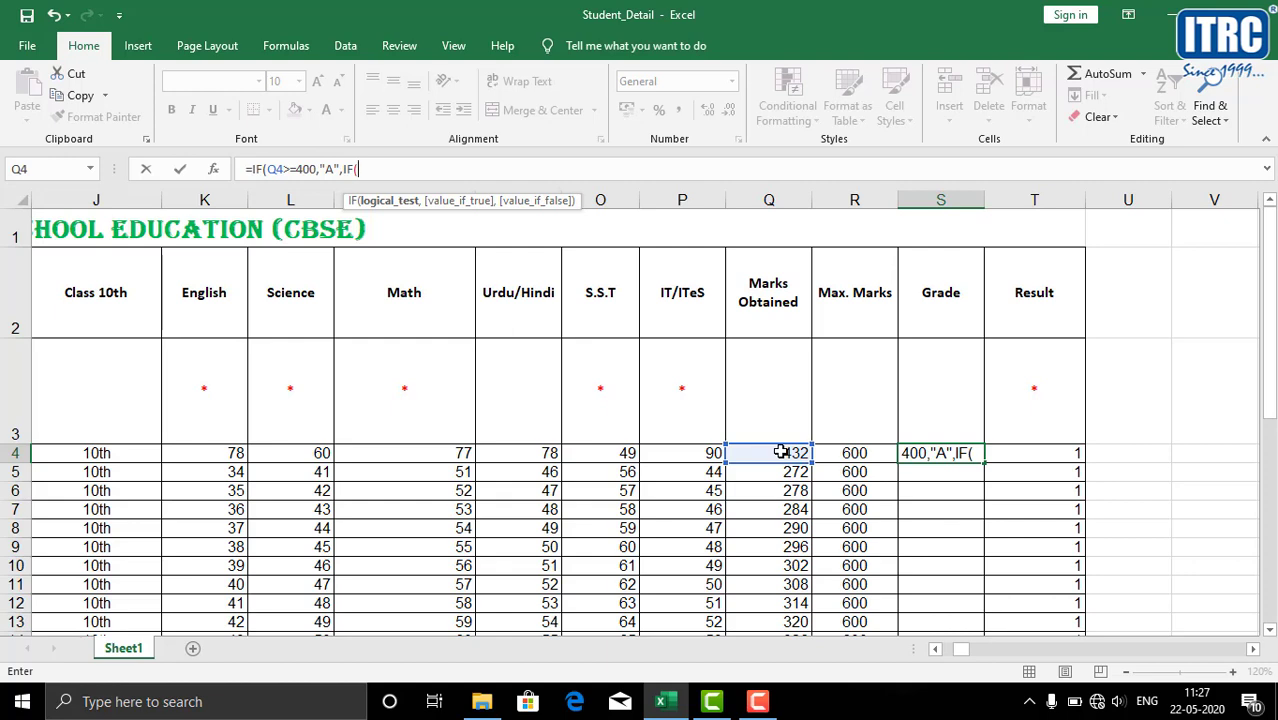
text(Q4)
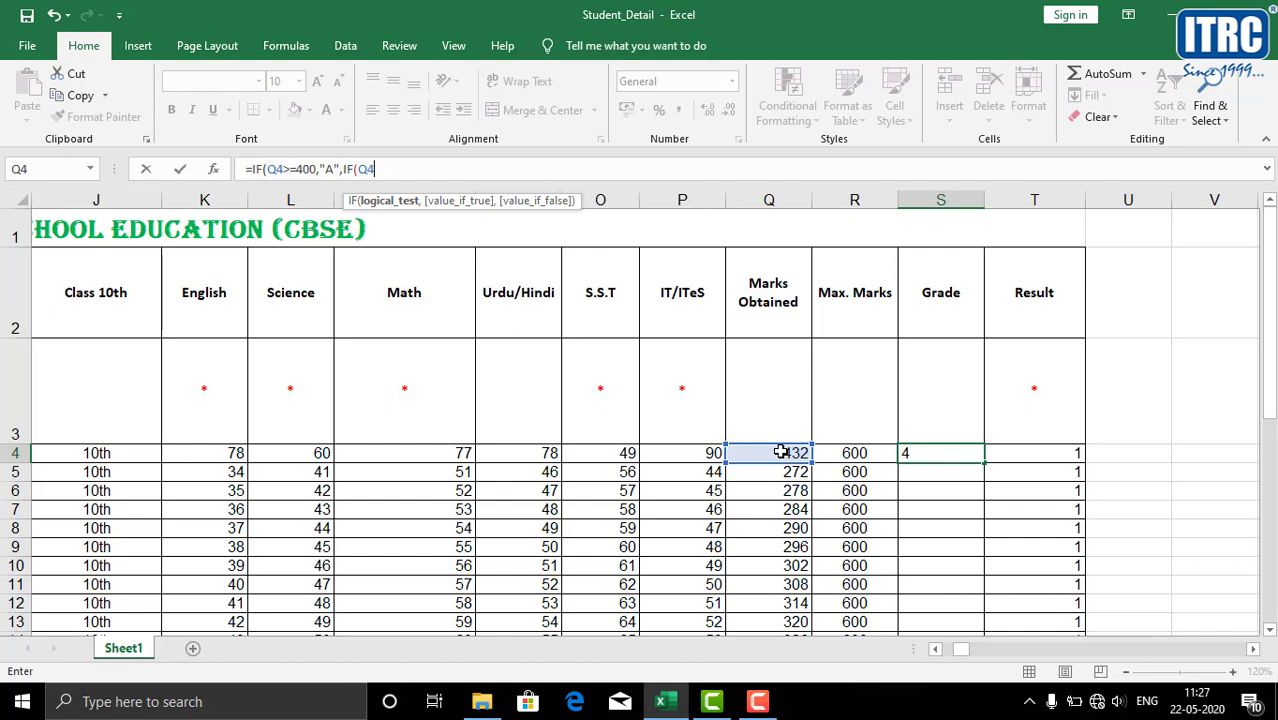
text(>=360)
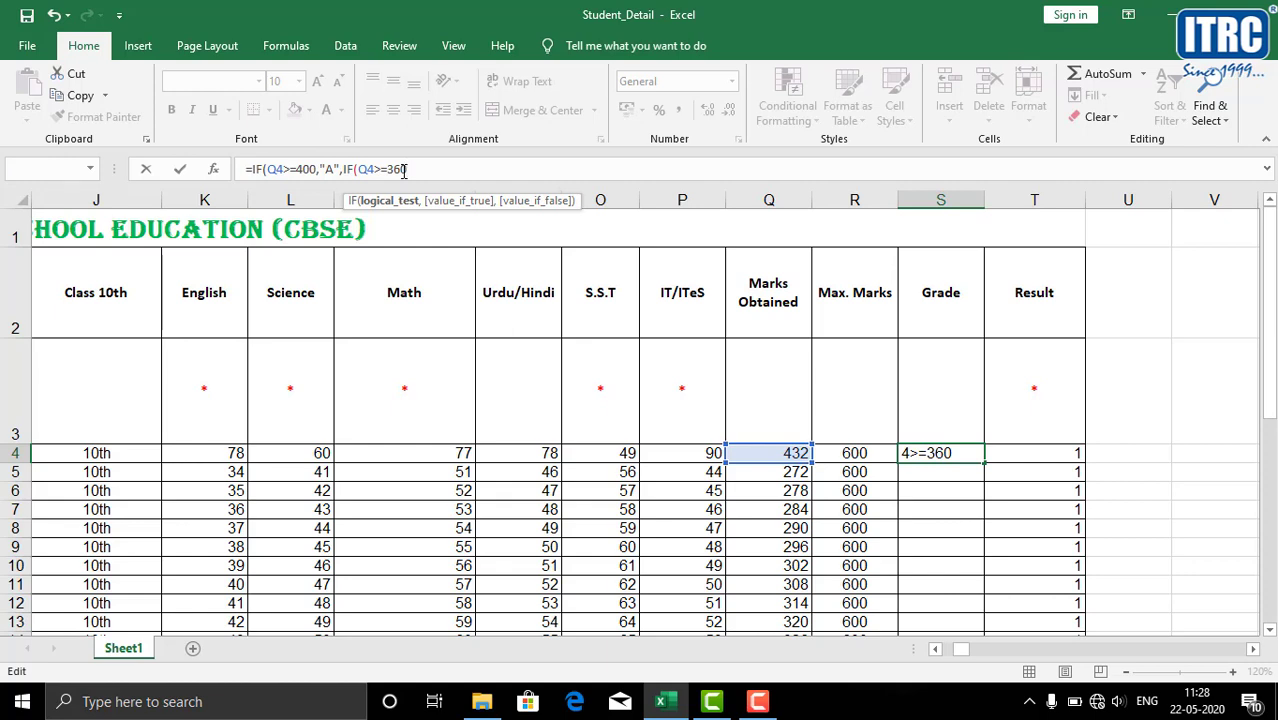
text(,)
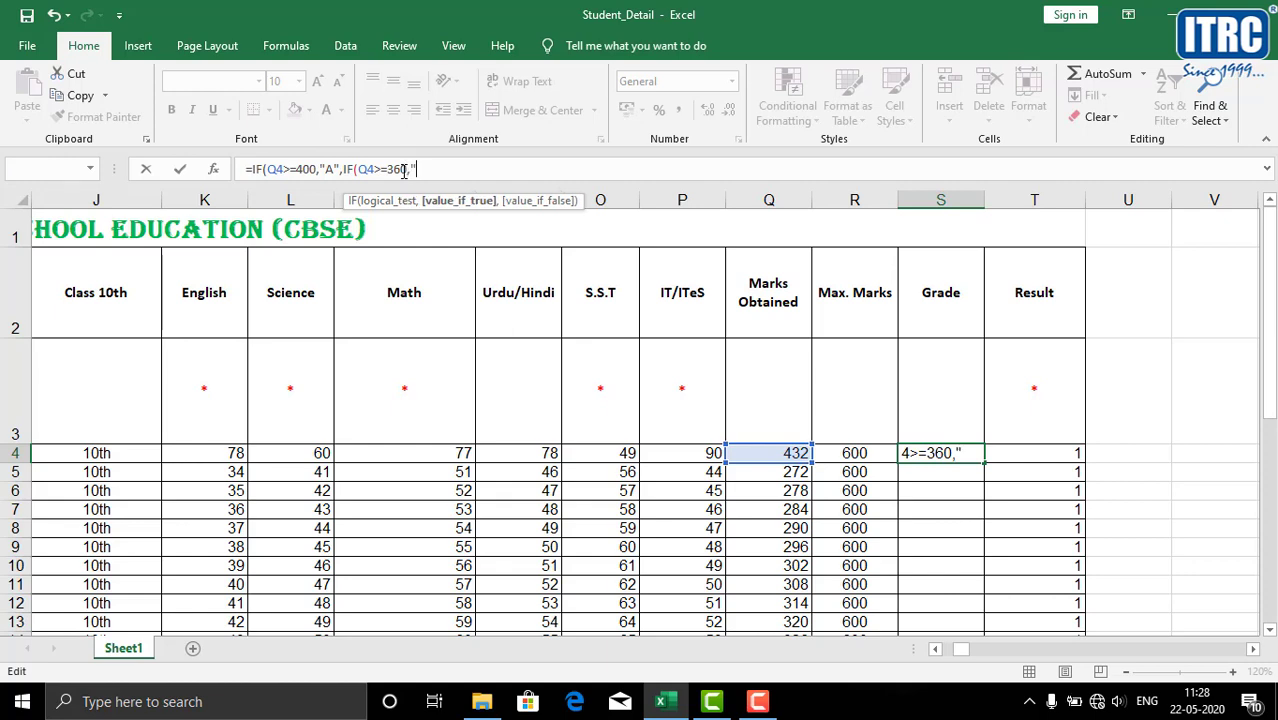
text("B")
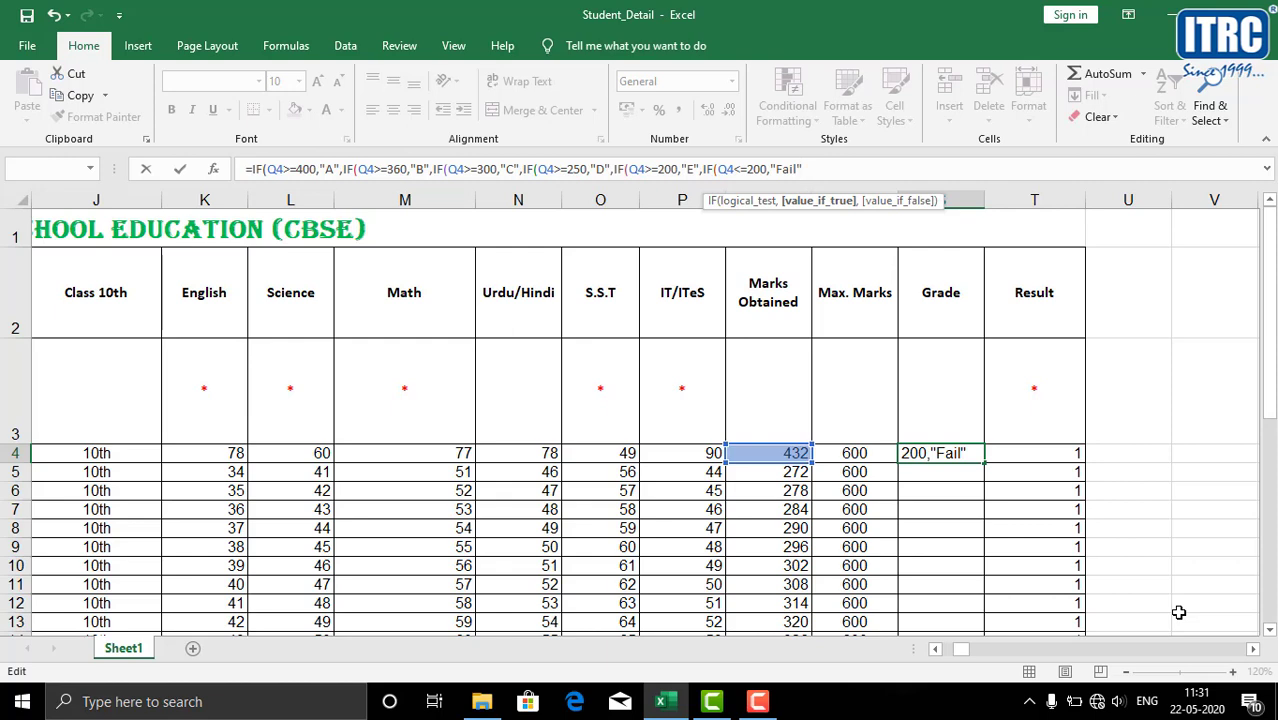
text()))))
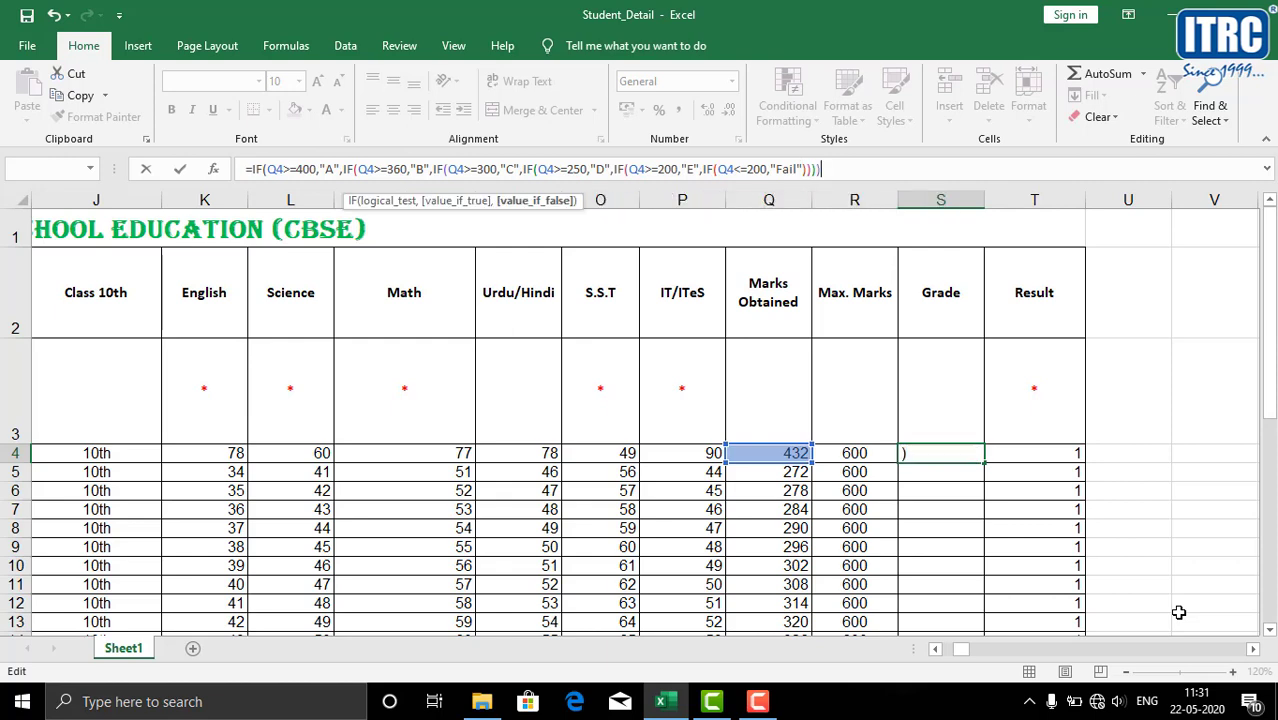
text()))
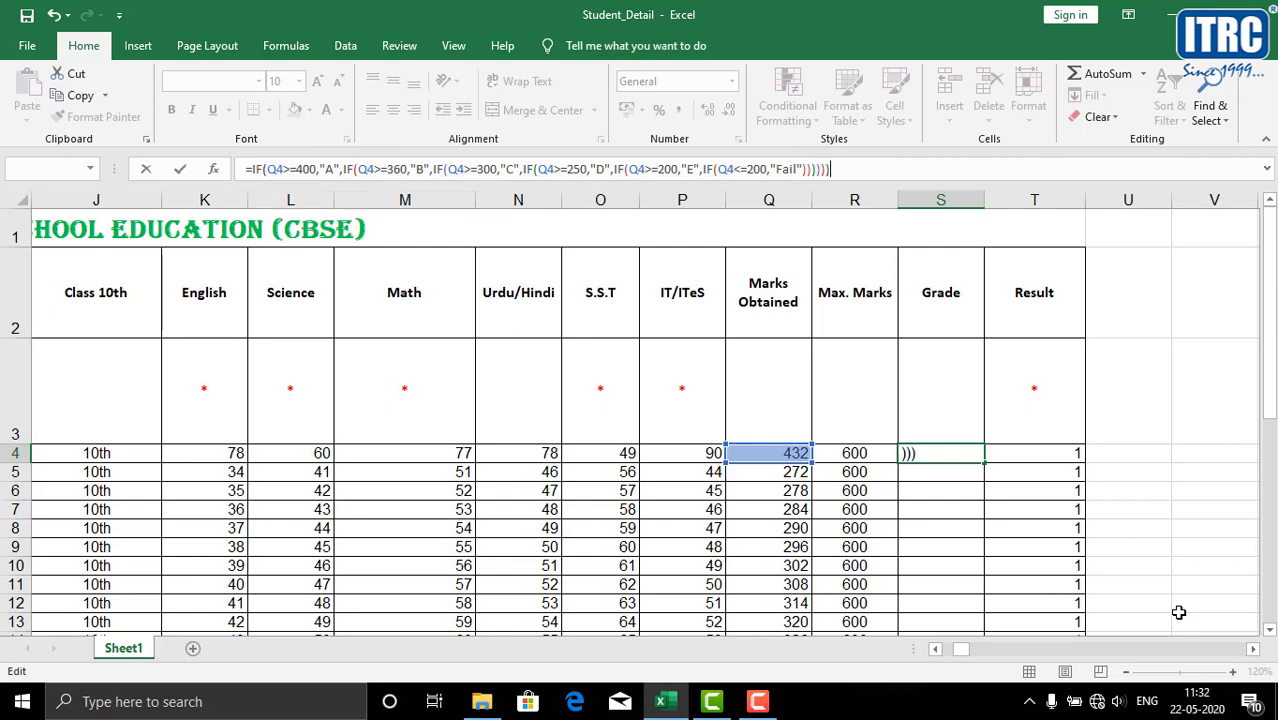
click(940, 413)
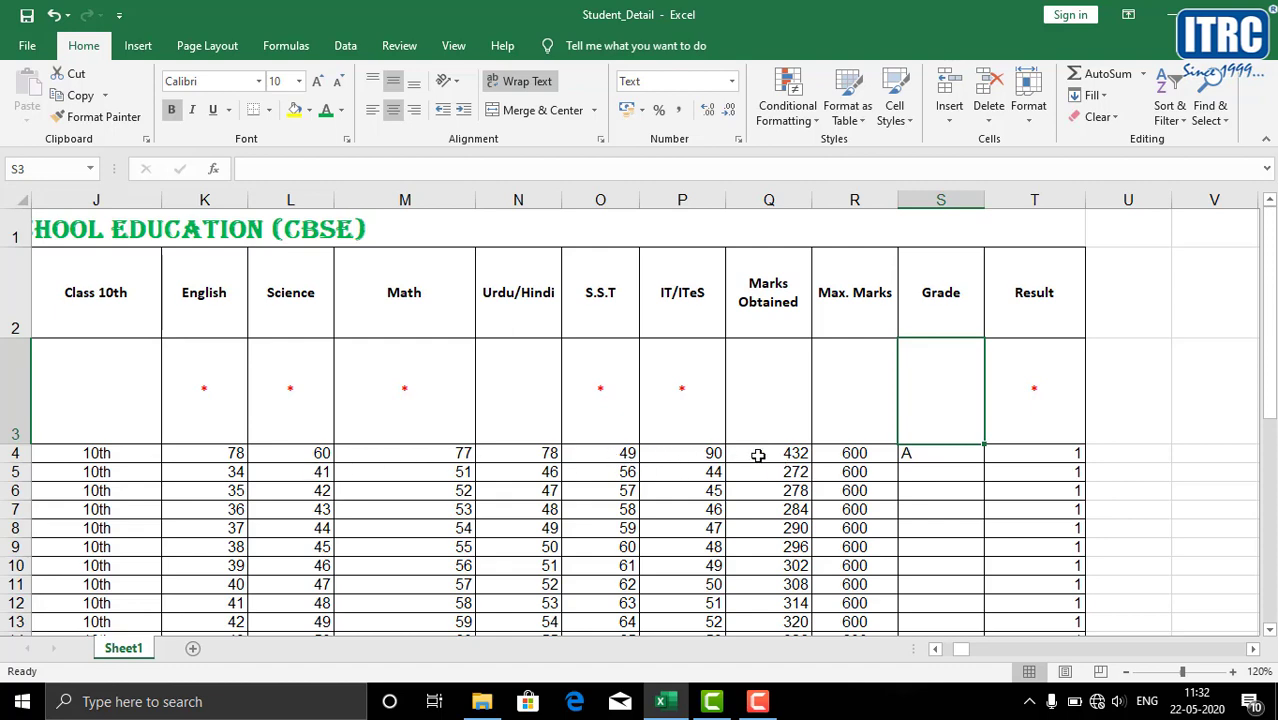
Step: Fill the Grade formula from S4 down to S43 for all students
click(945, 454)
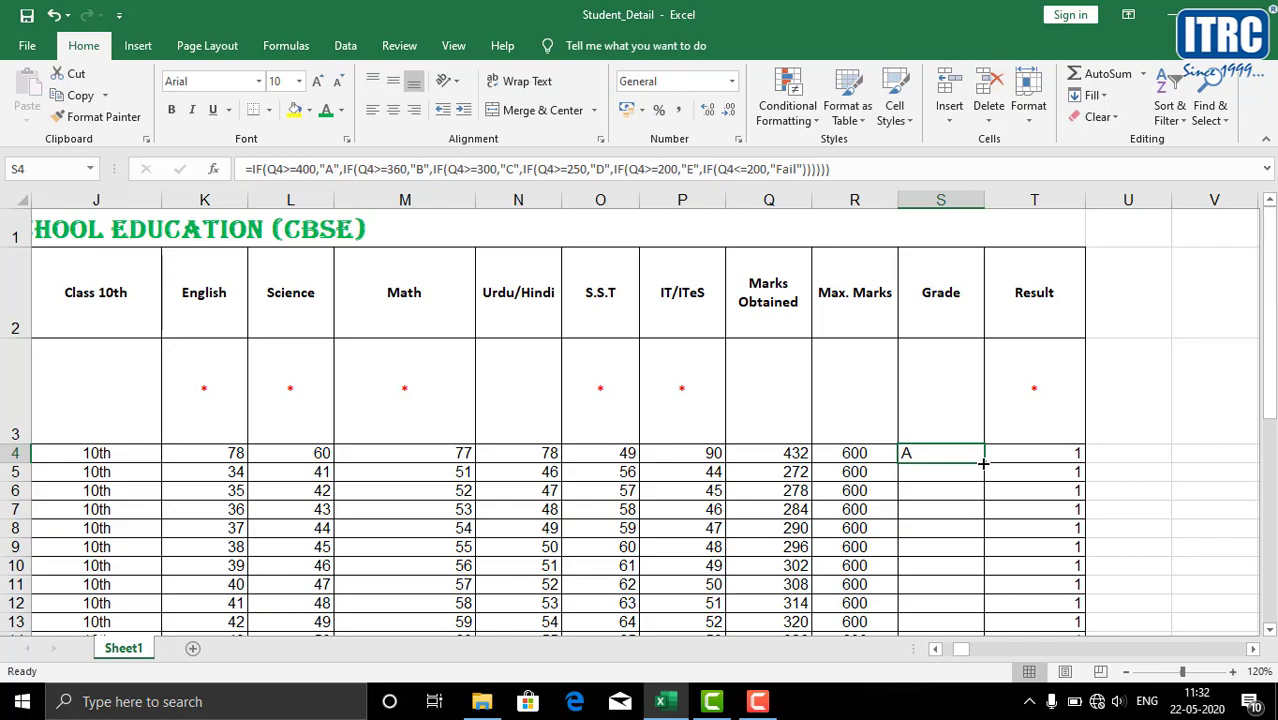
drag(983, 462, 995, 563)
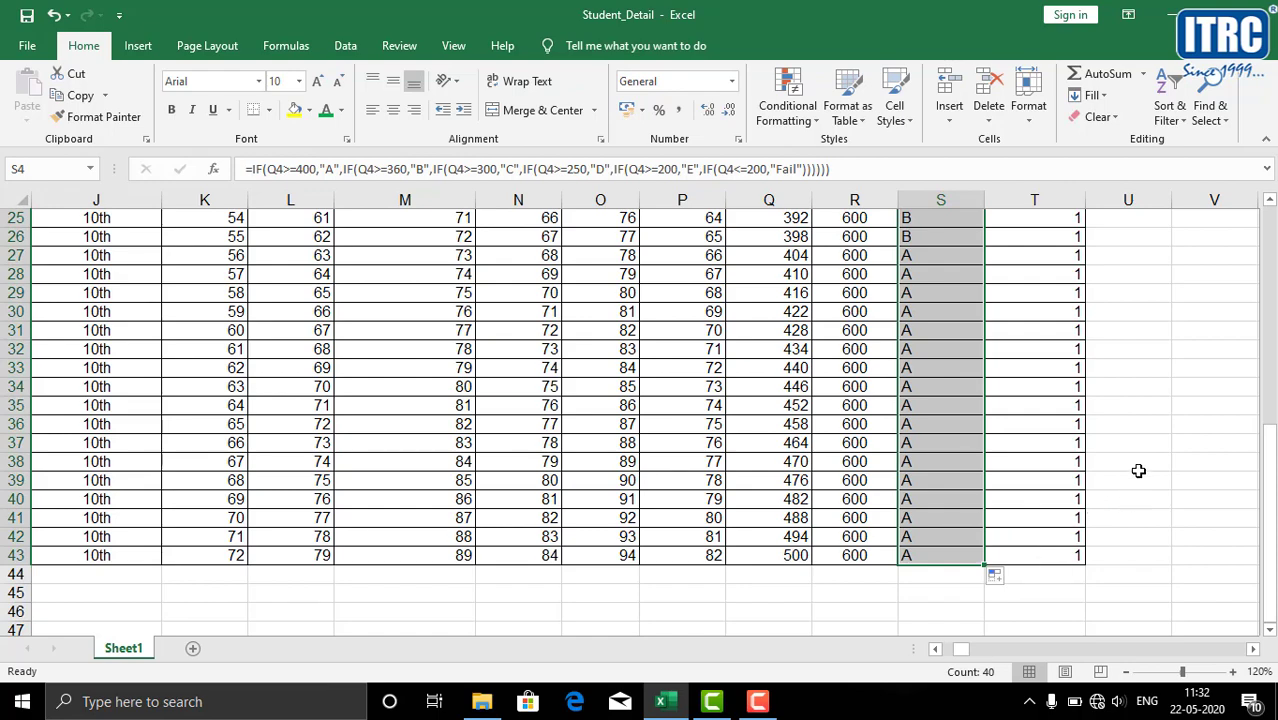
click(1113, 397)
Step: Compare the grades in column S with the Marks Obtained for all students, and inspect the copied formula in S42
scroll(1141, 514, up, 8)
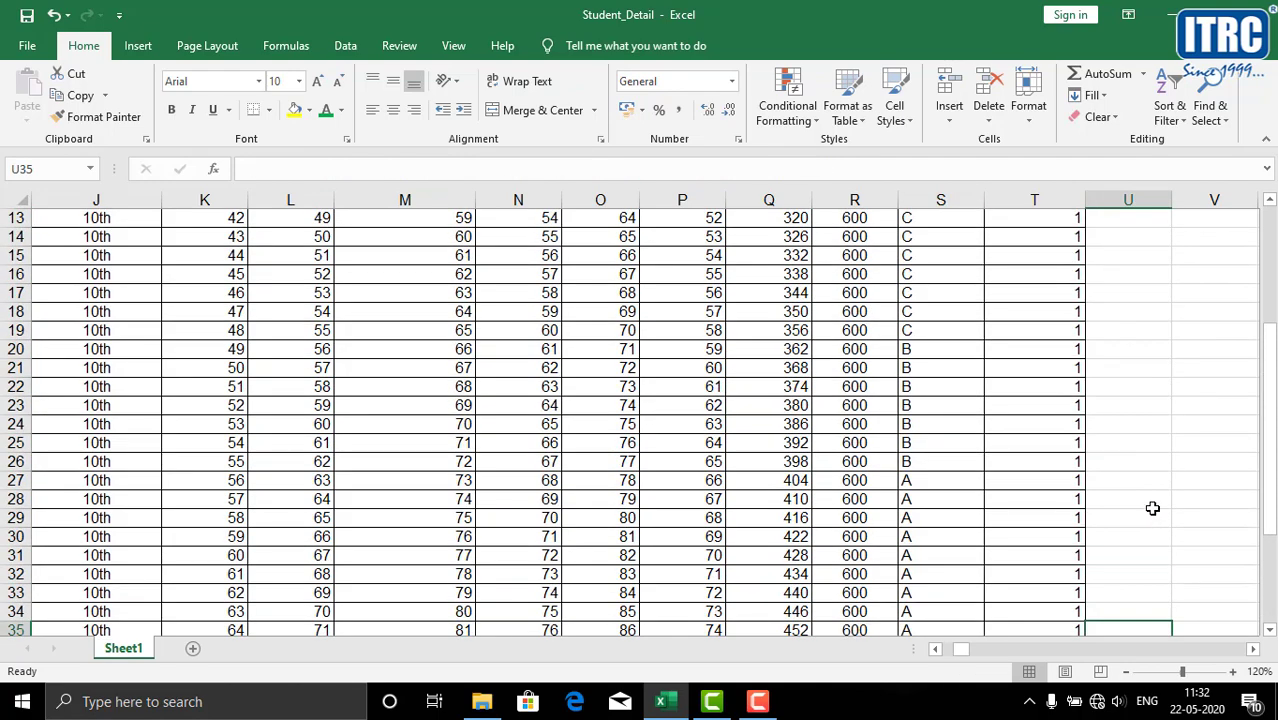
scroll(1092, 503, down, 2)
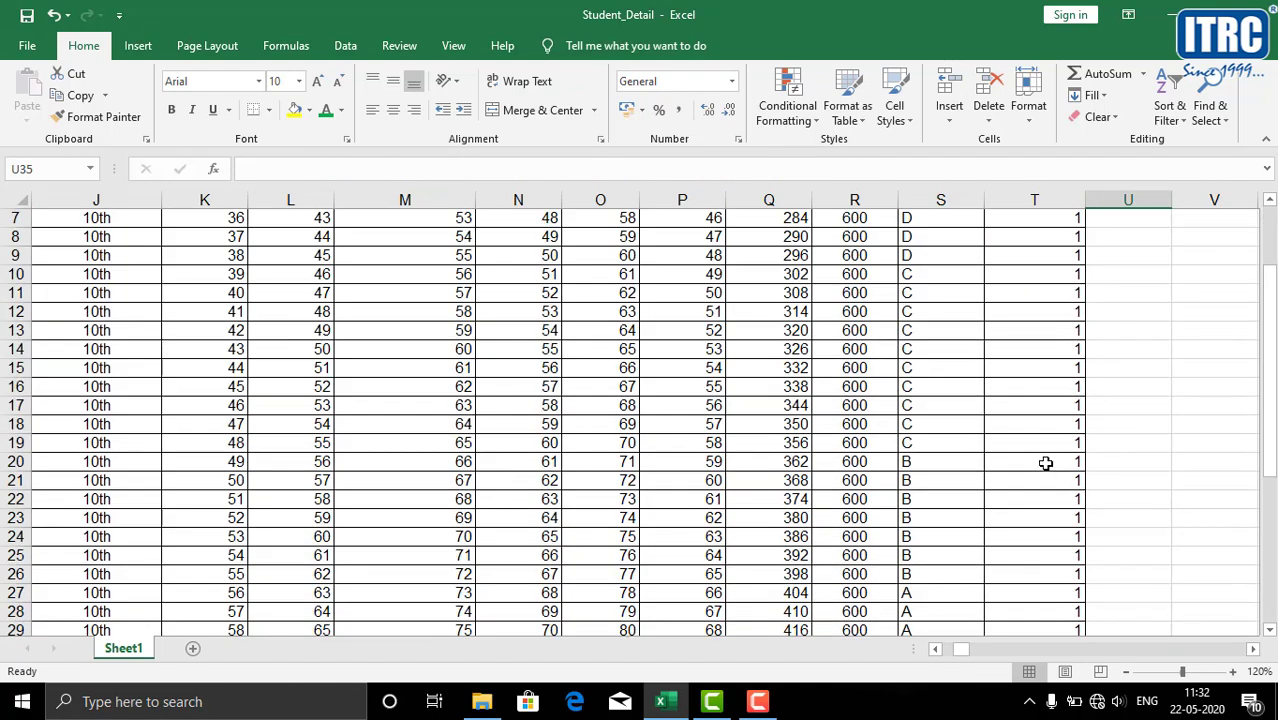
scroll(977, 458, up, 2)
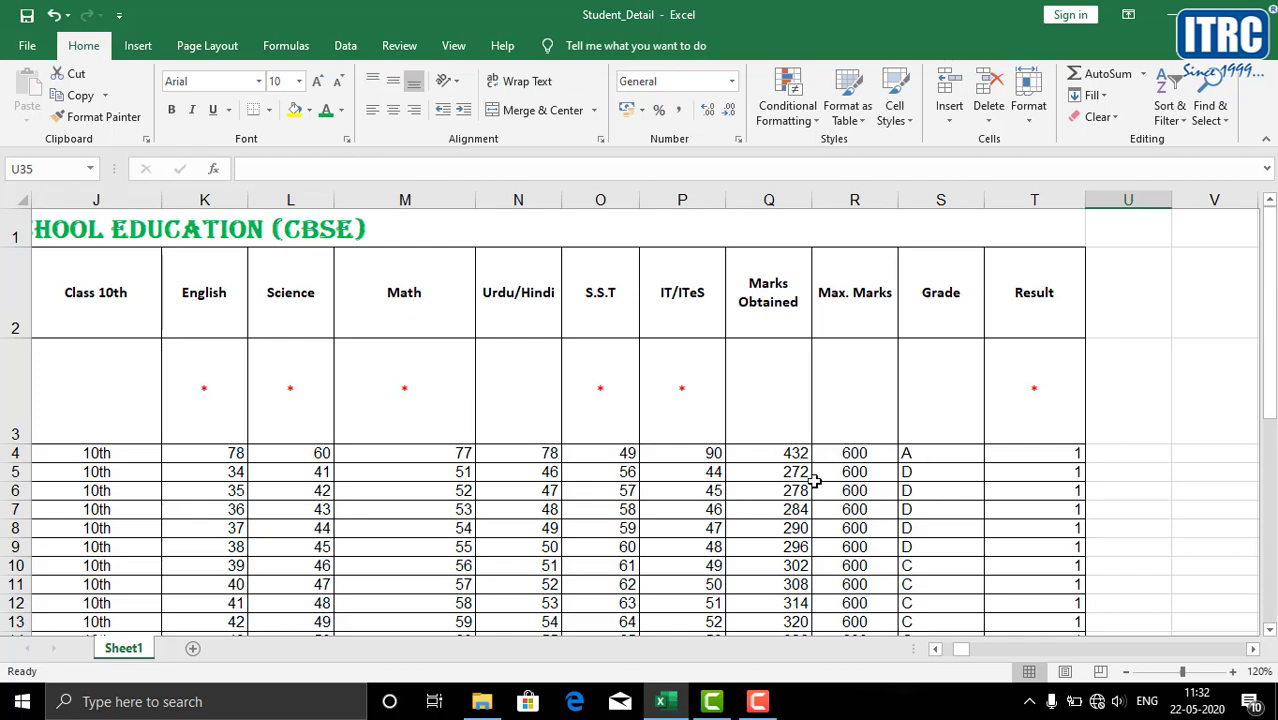
scroll(921, 476, down, 1)
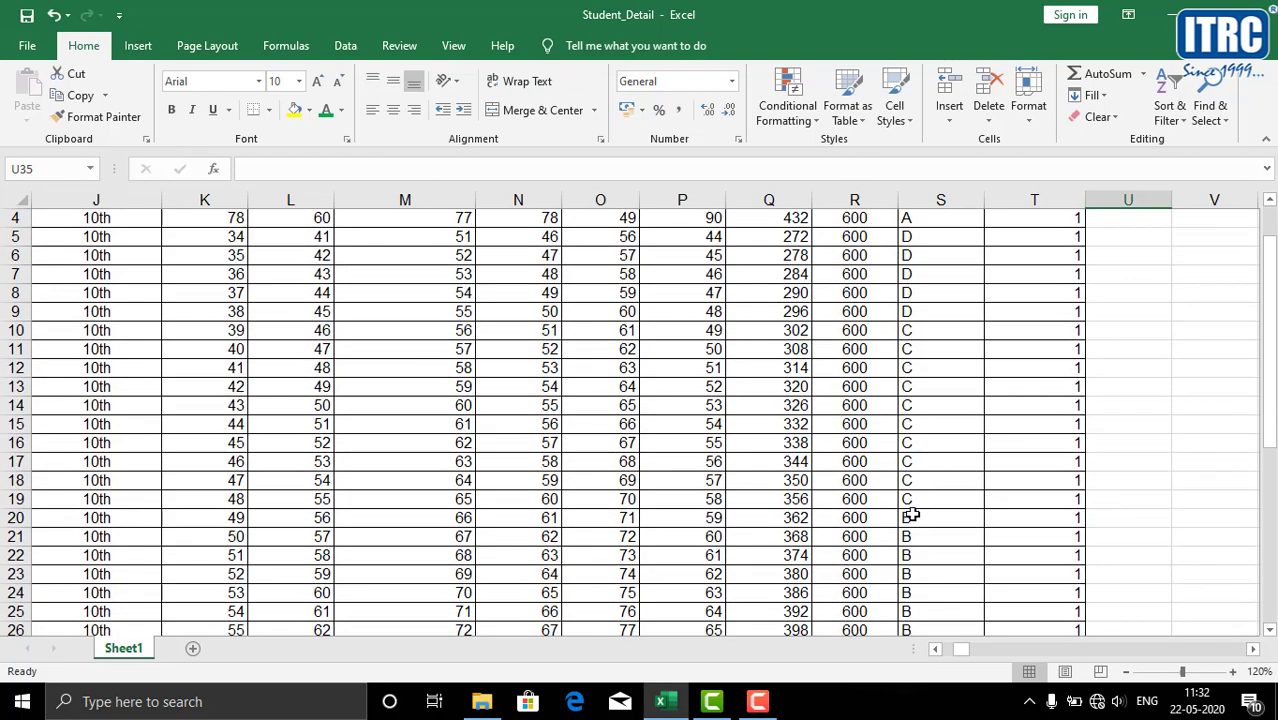
scroll(905, 525, down, 1)
scroll(910, 545, down, 6)
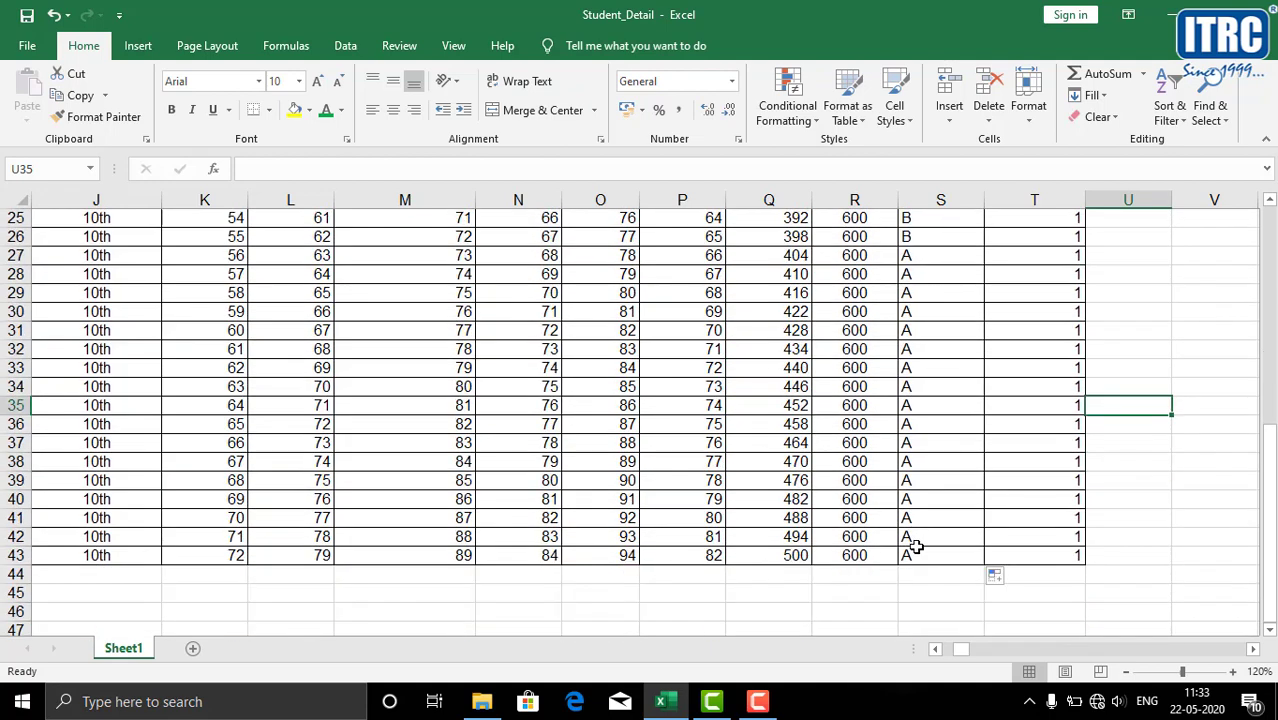
scroll(965, 437, up, 4)
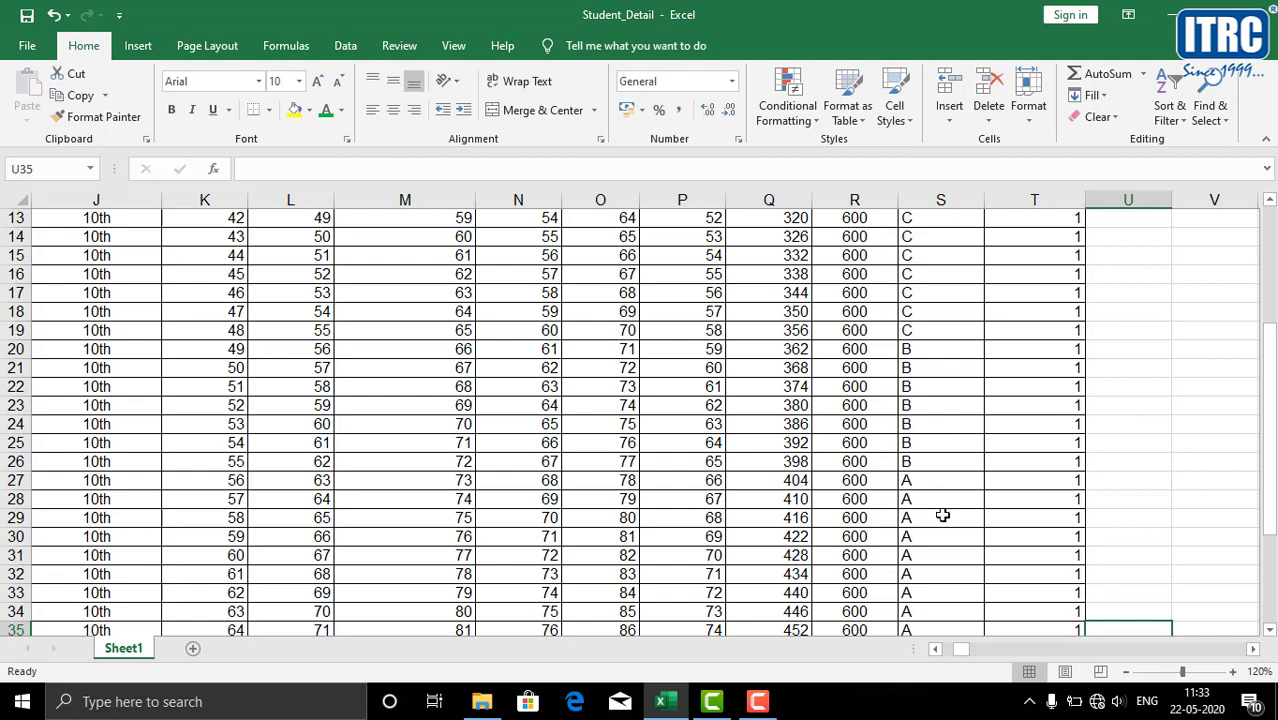
scroll(941, 513, up, 3)
scroll(930, 560, down, 5)
scroll(922, 596, down, 1)
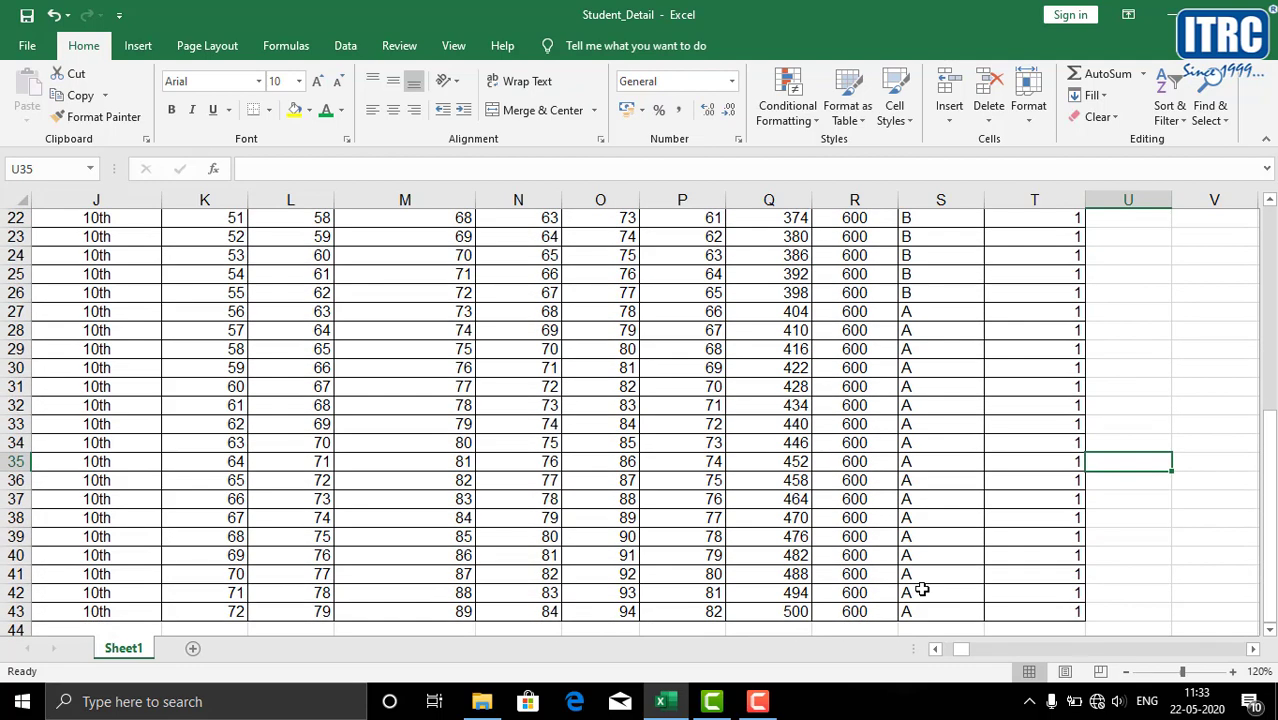
click(920, 595)
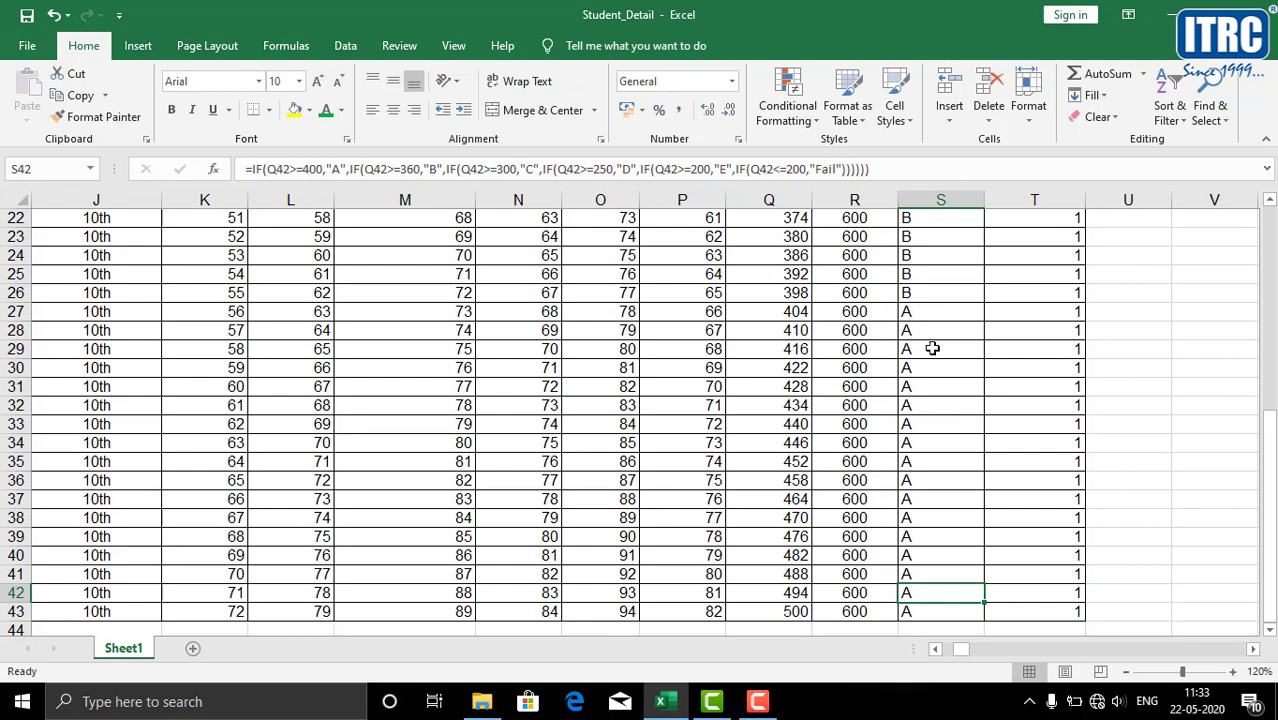
scroll(924, 312, up, 3)
scroll(924, 300, up, 4)
scroll(927, 400, down, 2)
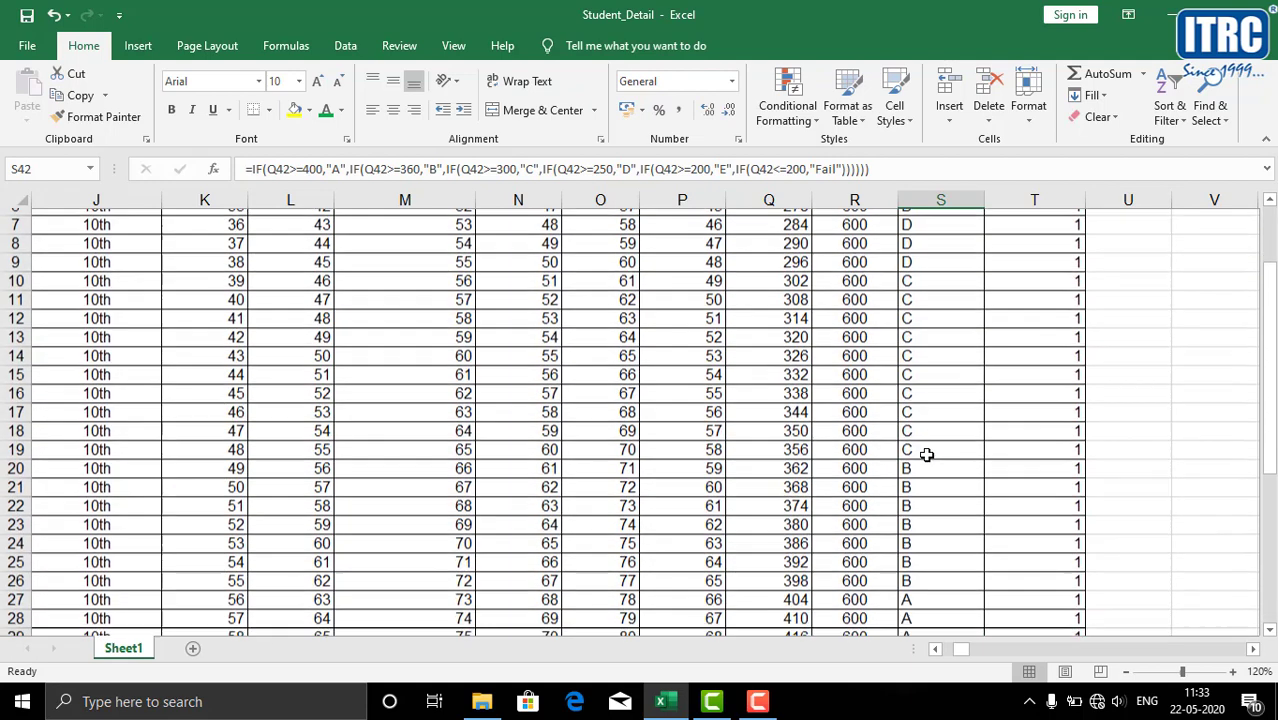
scroll(915, 330, up, 2)
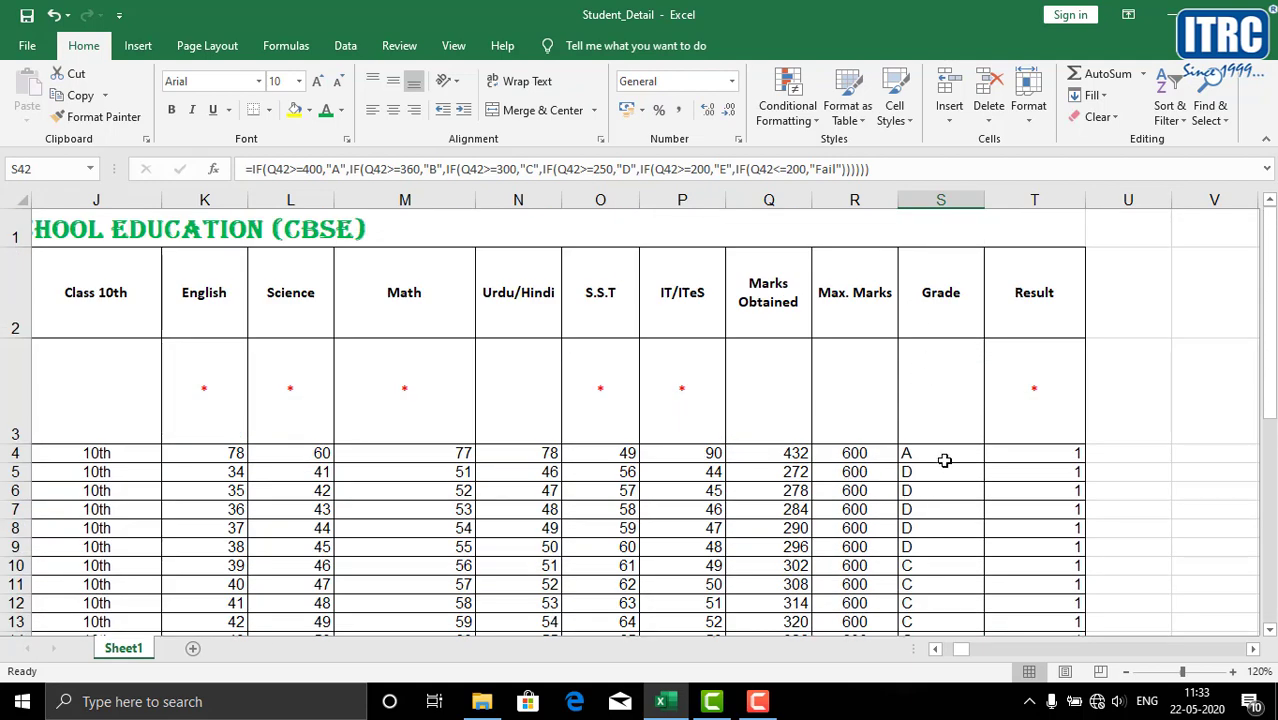
Step: Center the contents of the whole Grade column S horizontally
click(940, 200)
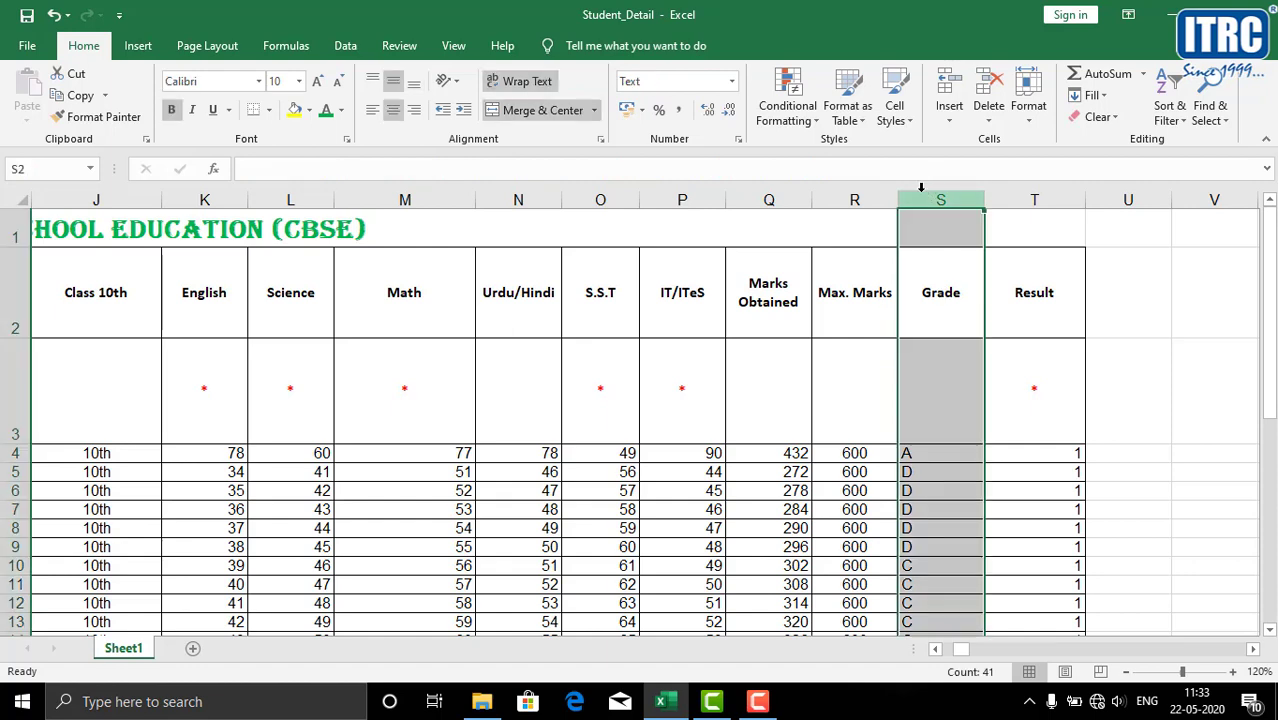
click(393, 110)
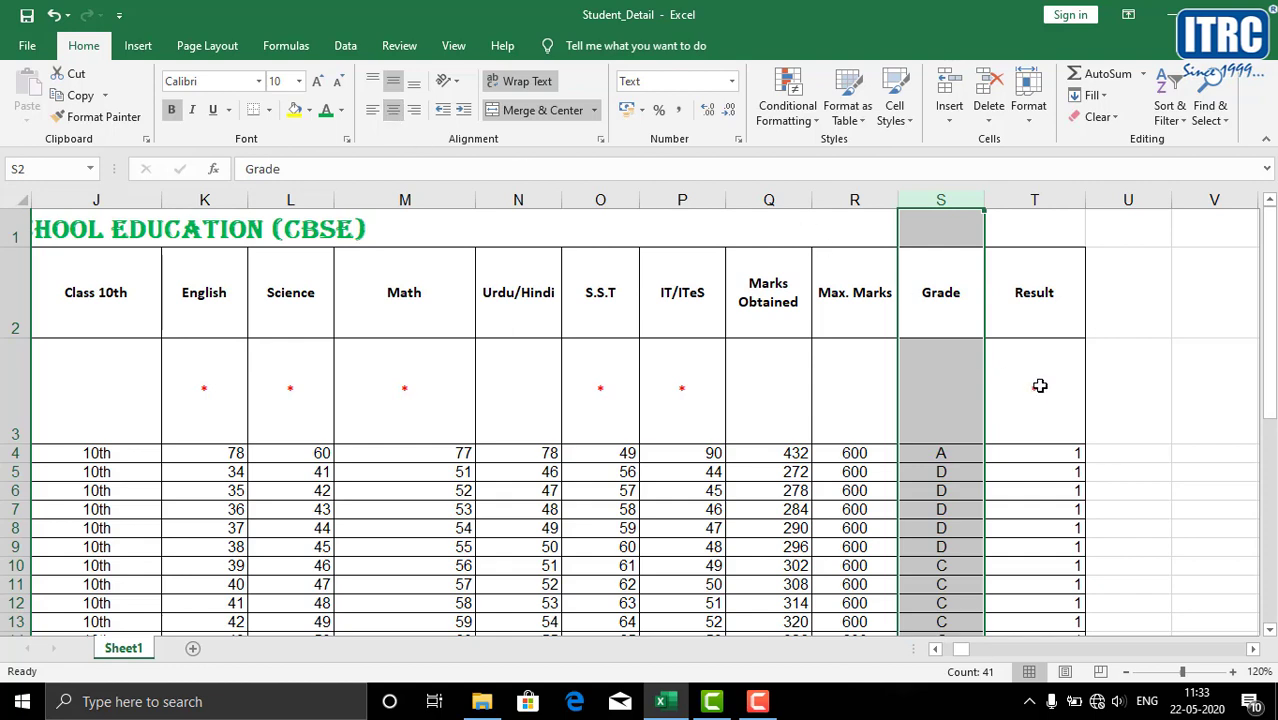
Step: Reuse the nested IF Grade formula in Result cell T4, returning "Distanction" for Q4>=400 and "First" for Q4>=360
click(1040, 457)
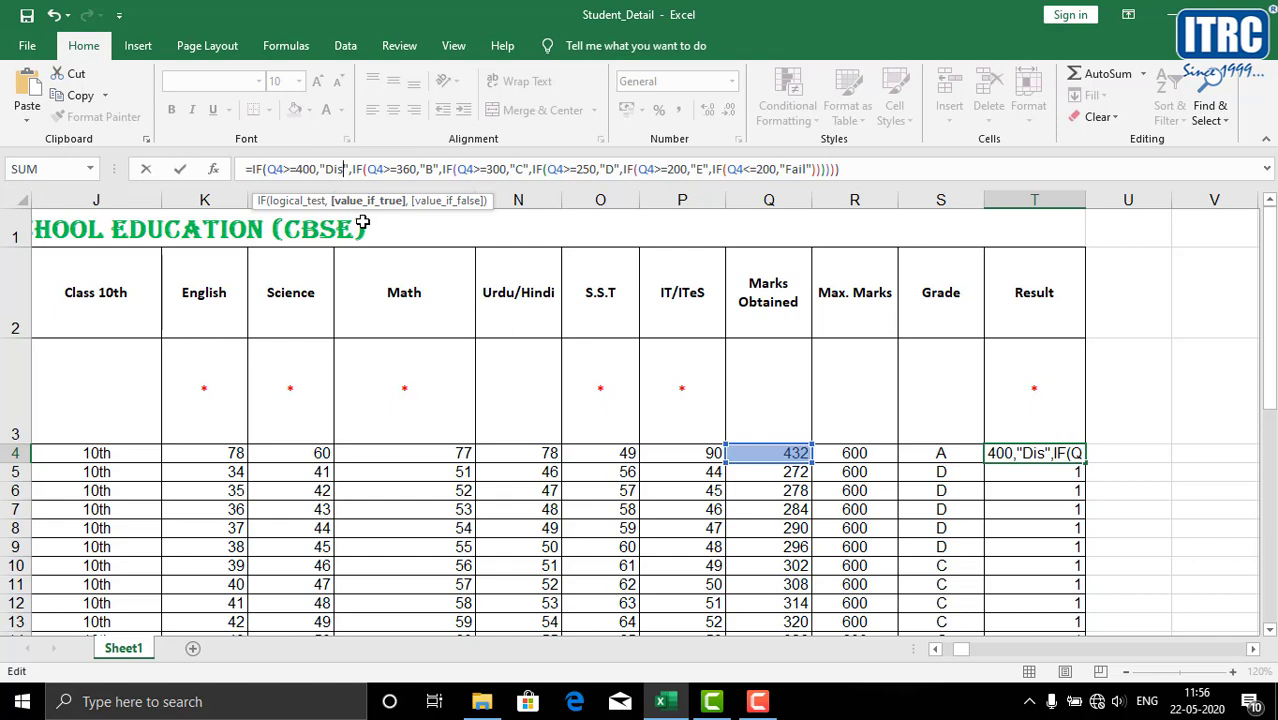
text(tanc)
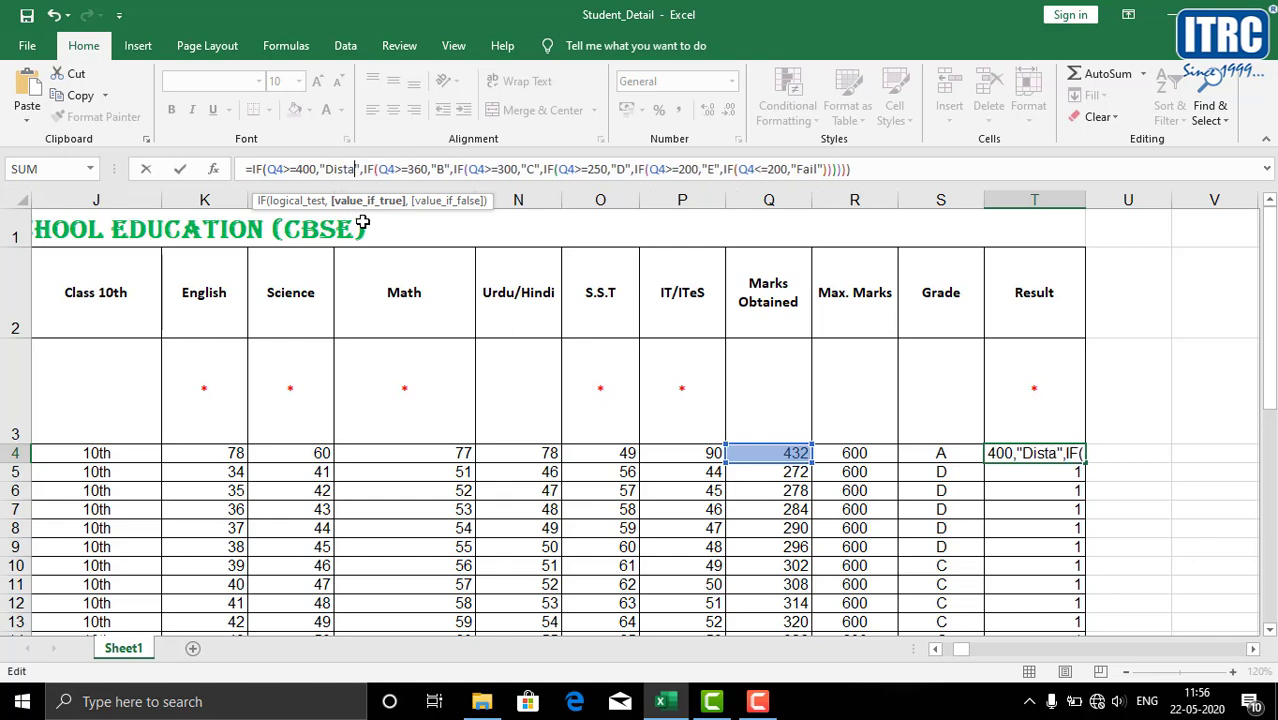
text(tion)
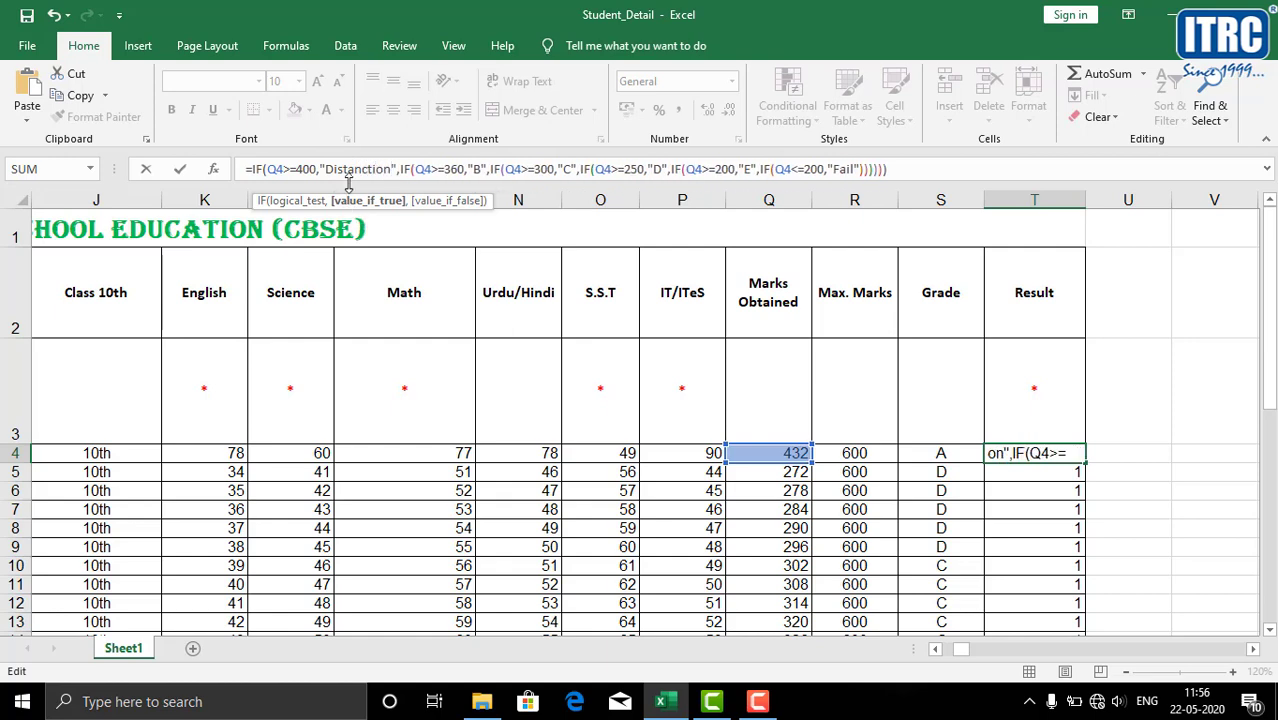
click(480, 169)
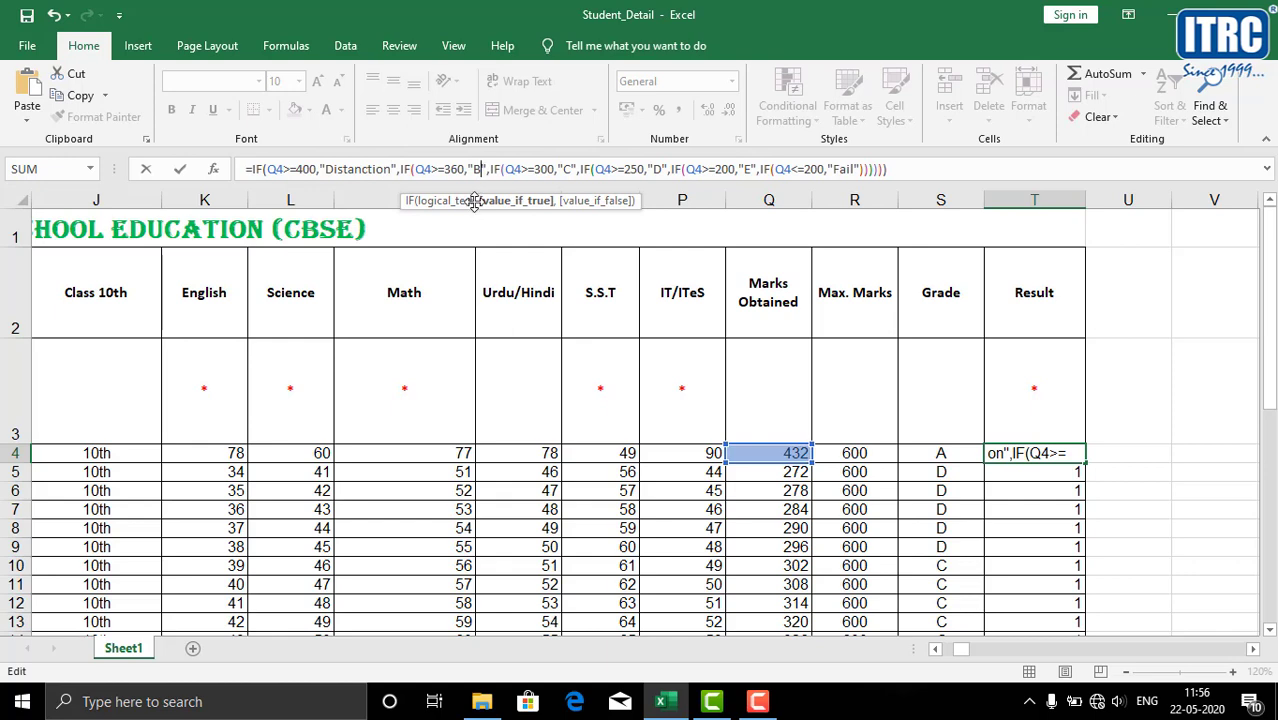
key(BackSpace)
text(First)
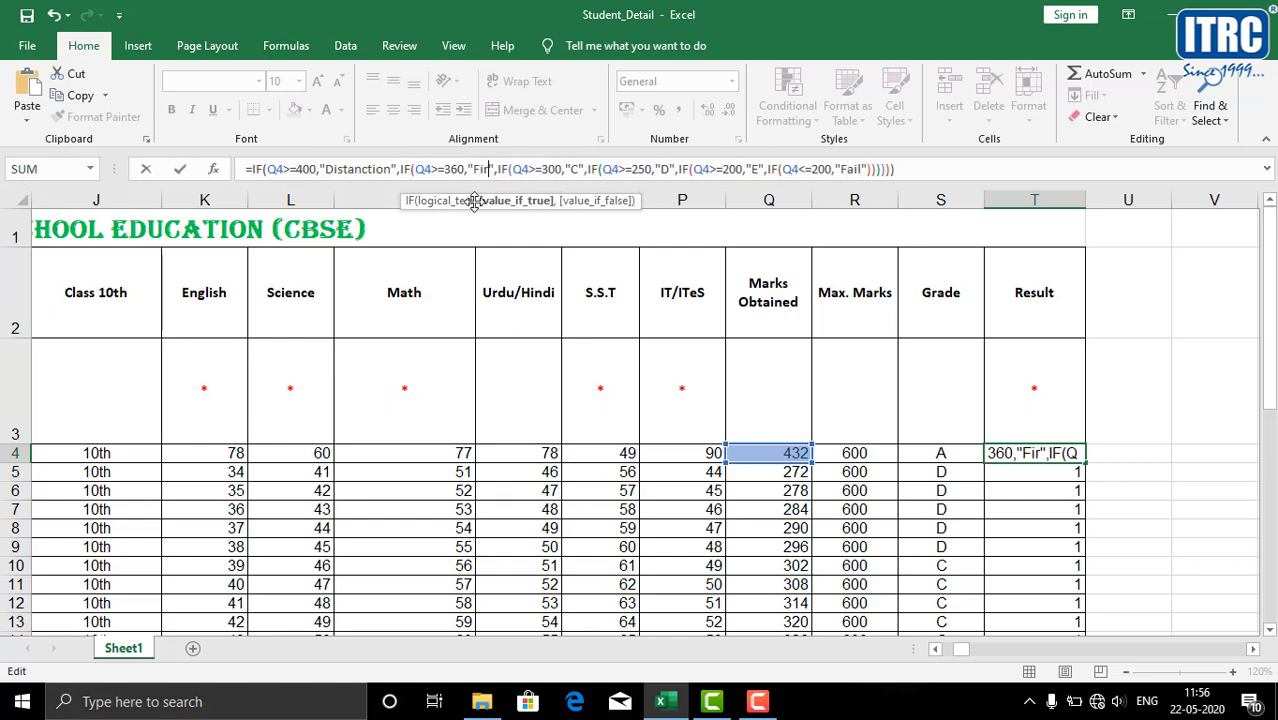
Step: Change the value returned for Q4>=300 in the Result formula to "Second"
click(587, 169)
key(BackSpace)
text(C)
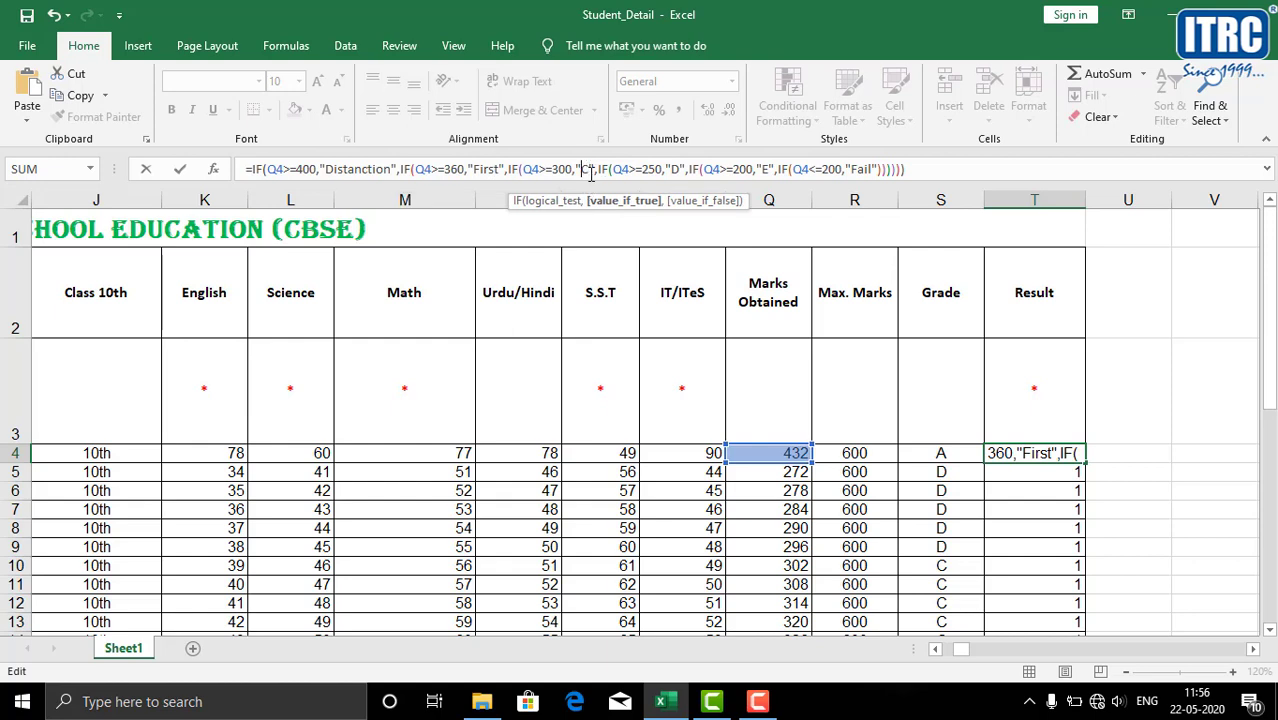
key(BackSpace)
text(Seco)
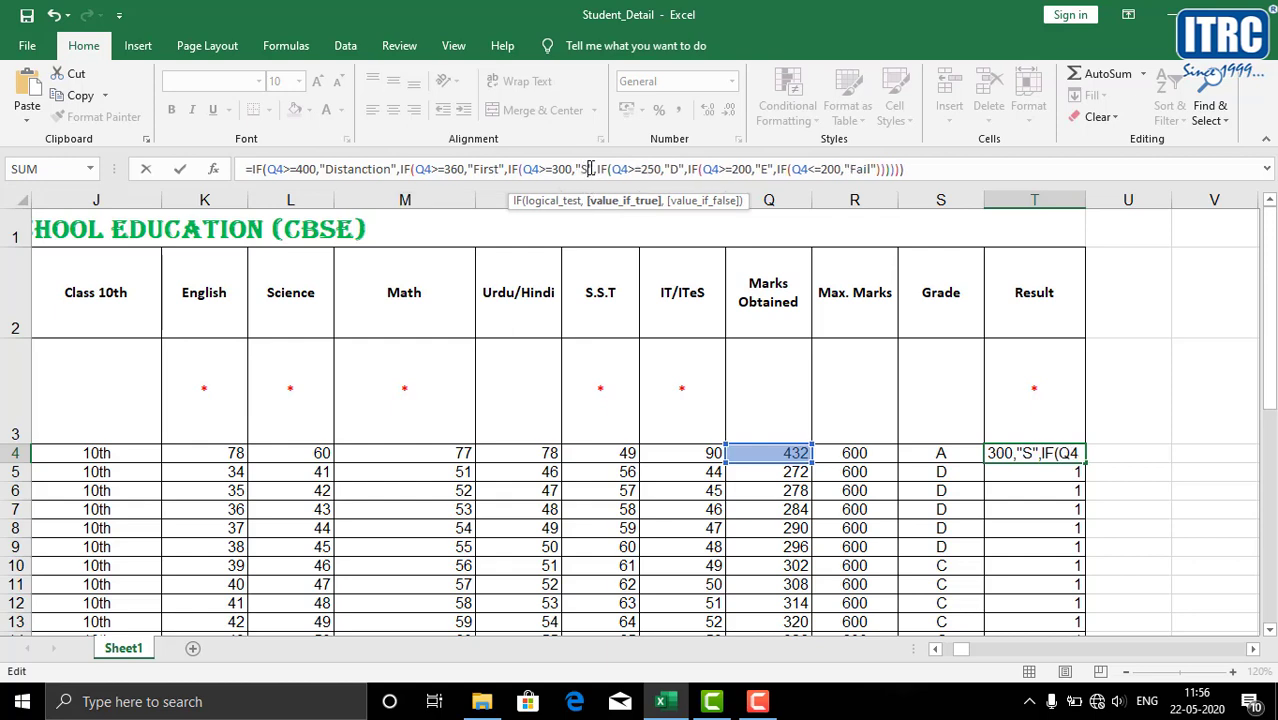
text(n)
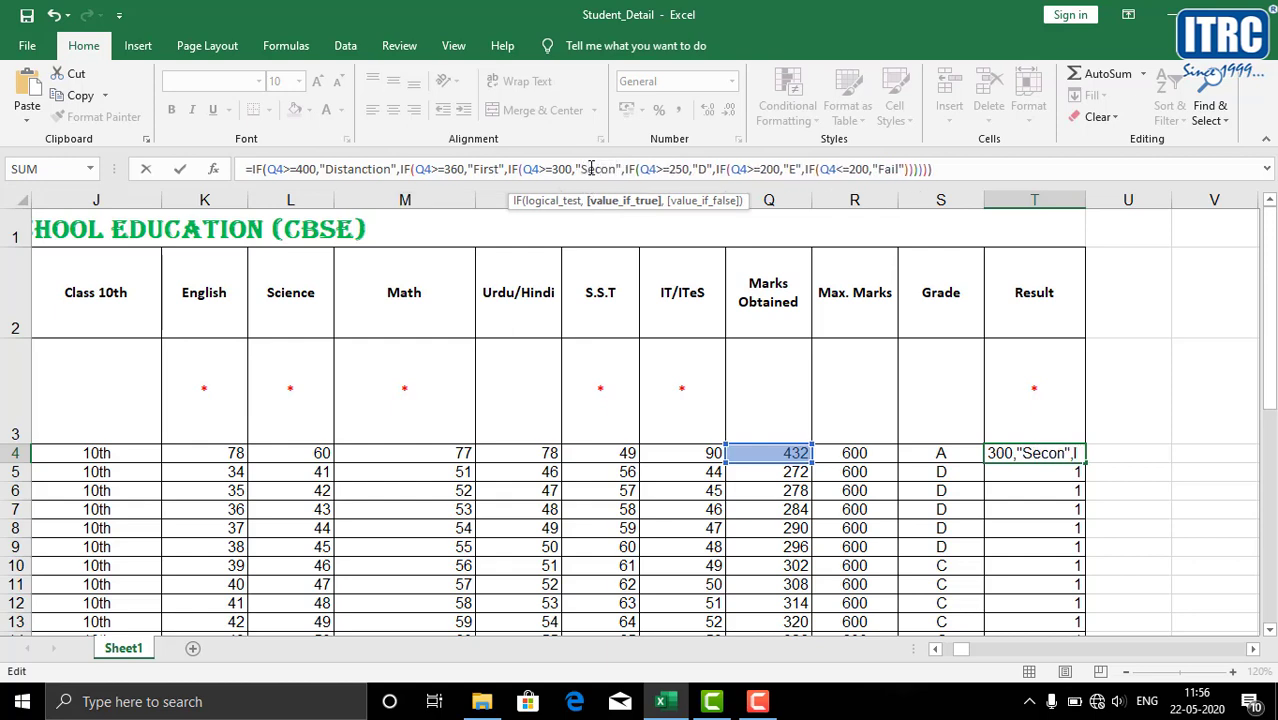
text(d)
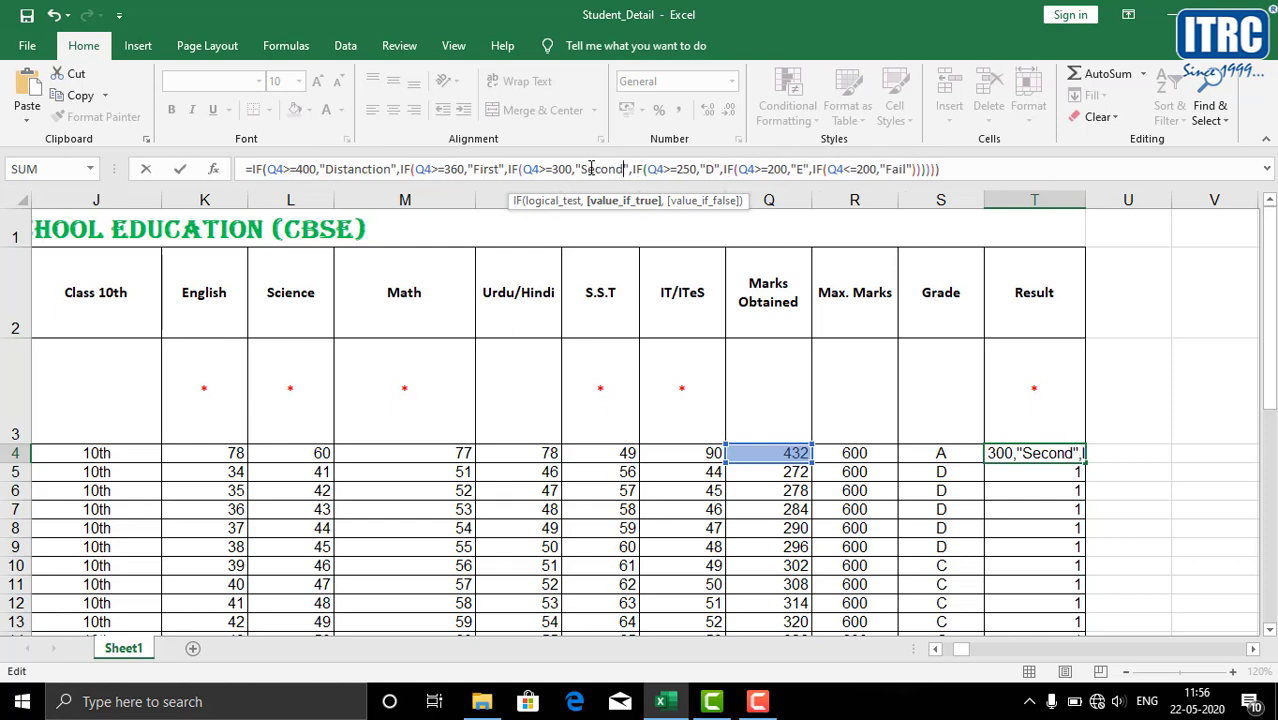
Step: Set the values returned for Q4>=250 and Q4>=200 to "Pass" and commit the Result formula in T4
click(715, 170)
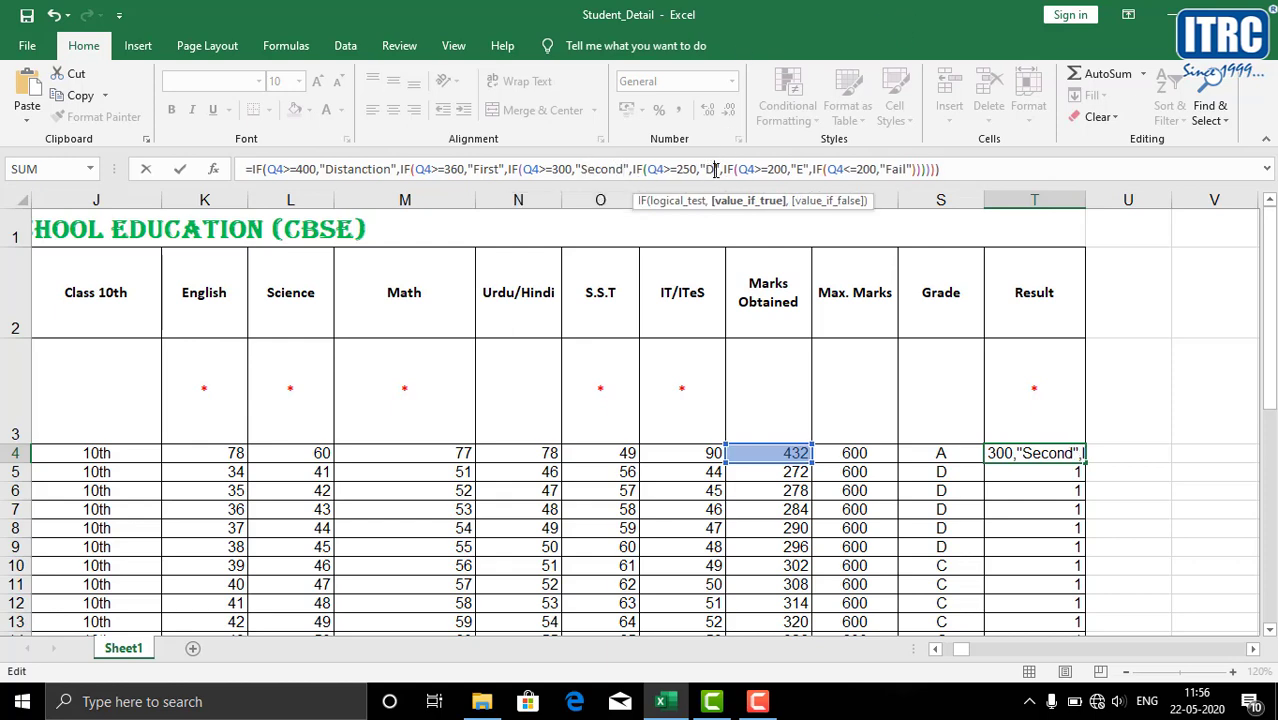
key(BackSpace)
text(Pass)
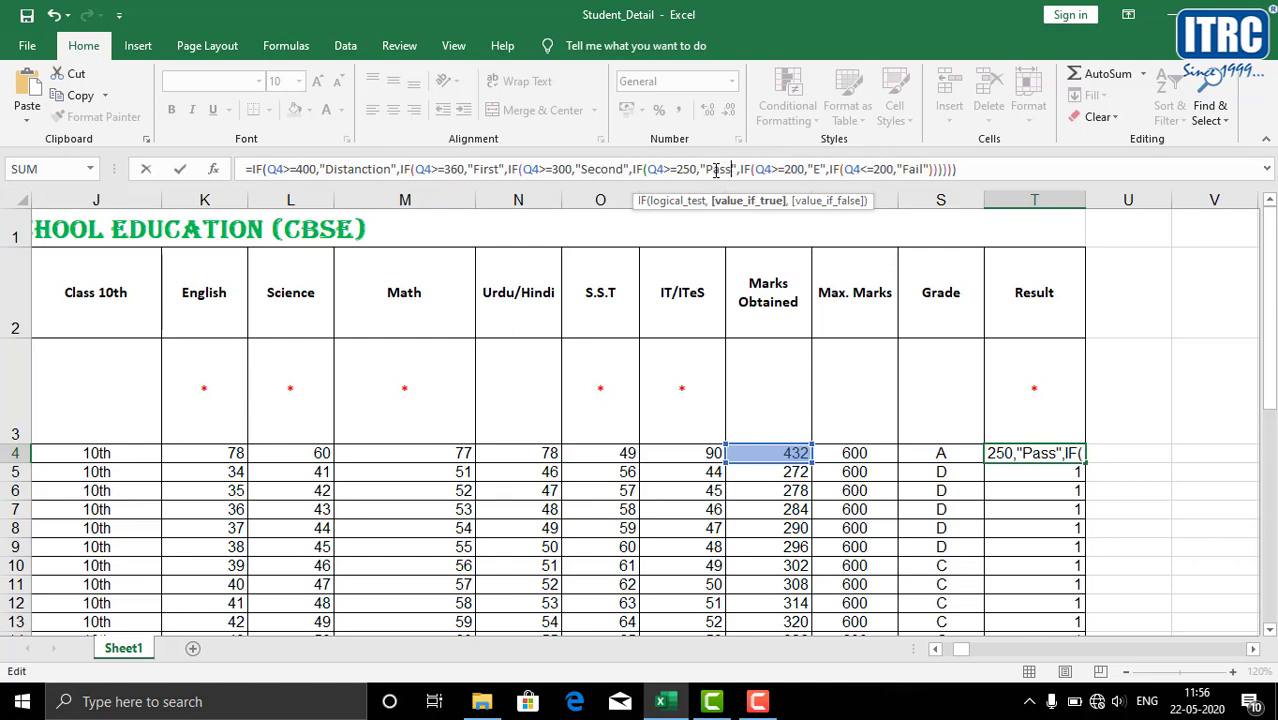
click(819, 169)
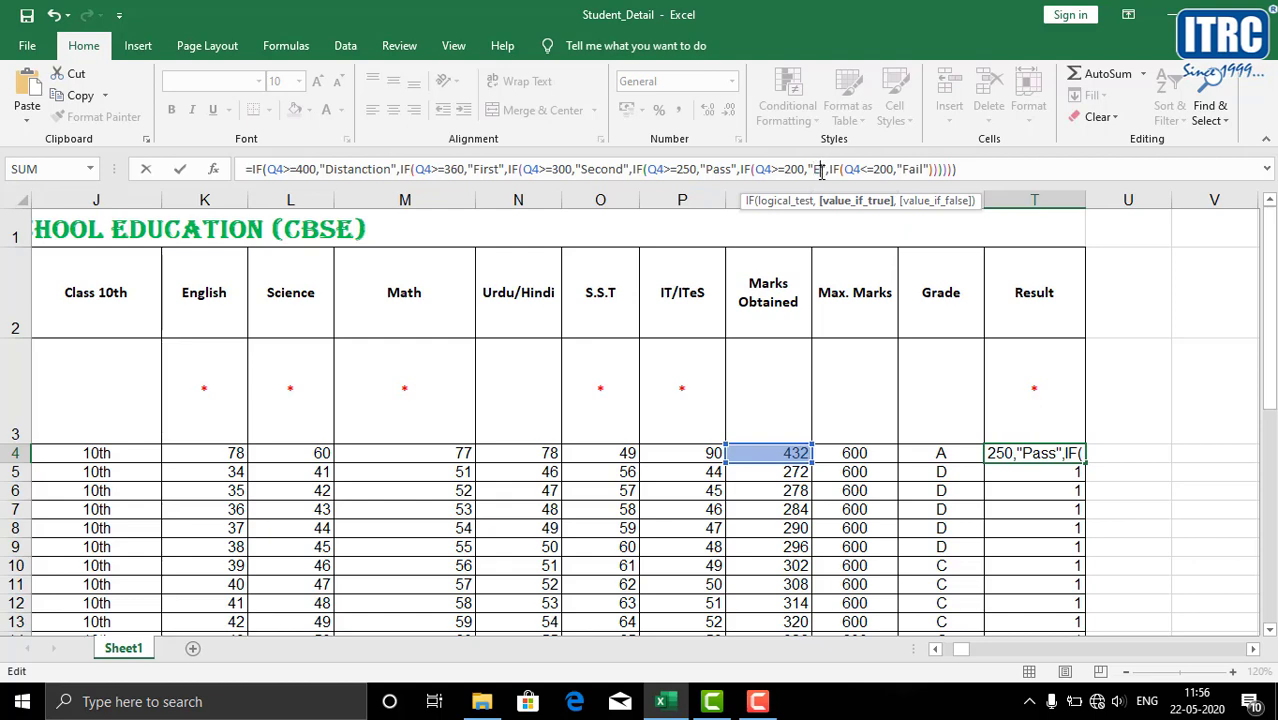
key(BackSpace)
text(O)
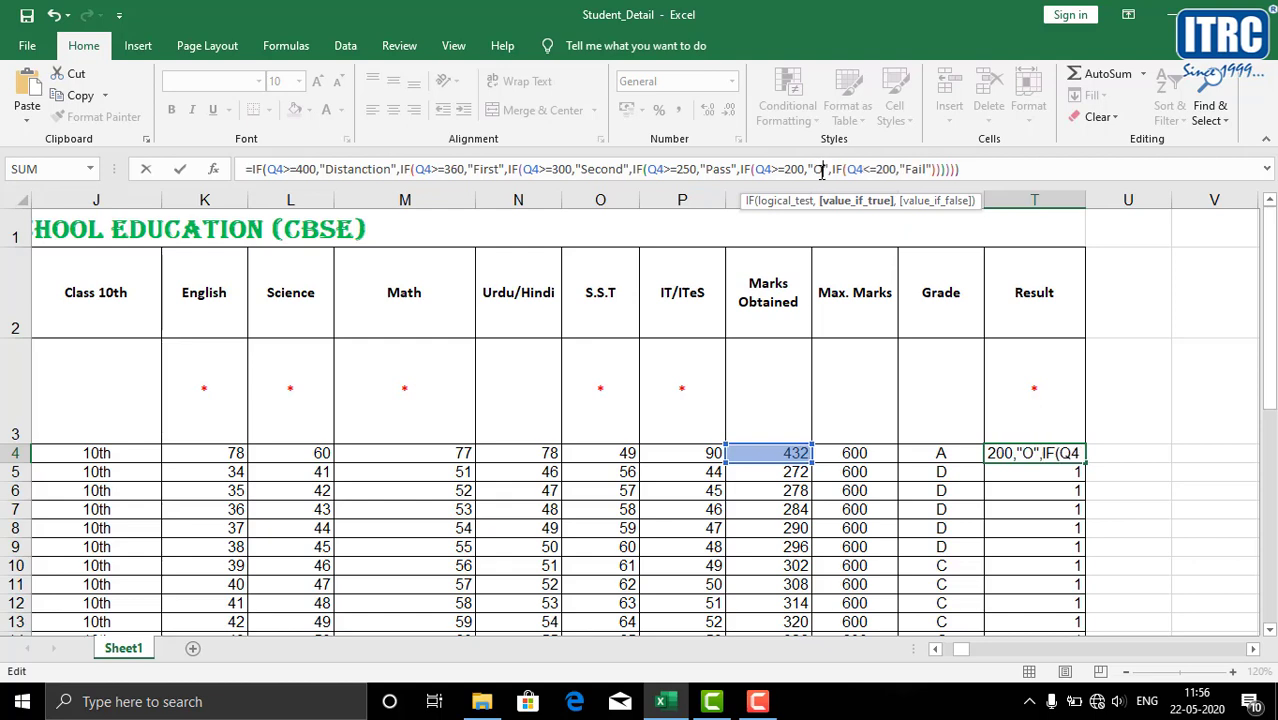
key(BackSpace)
text(Pas)
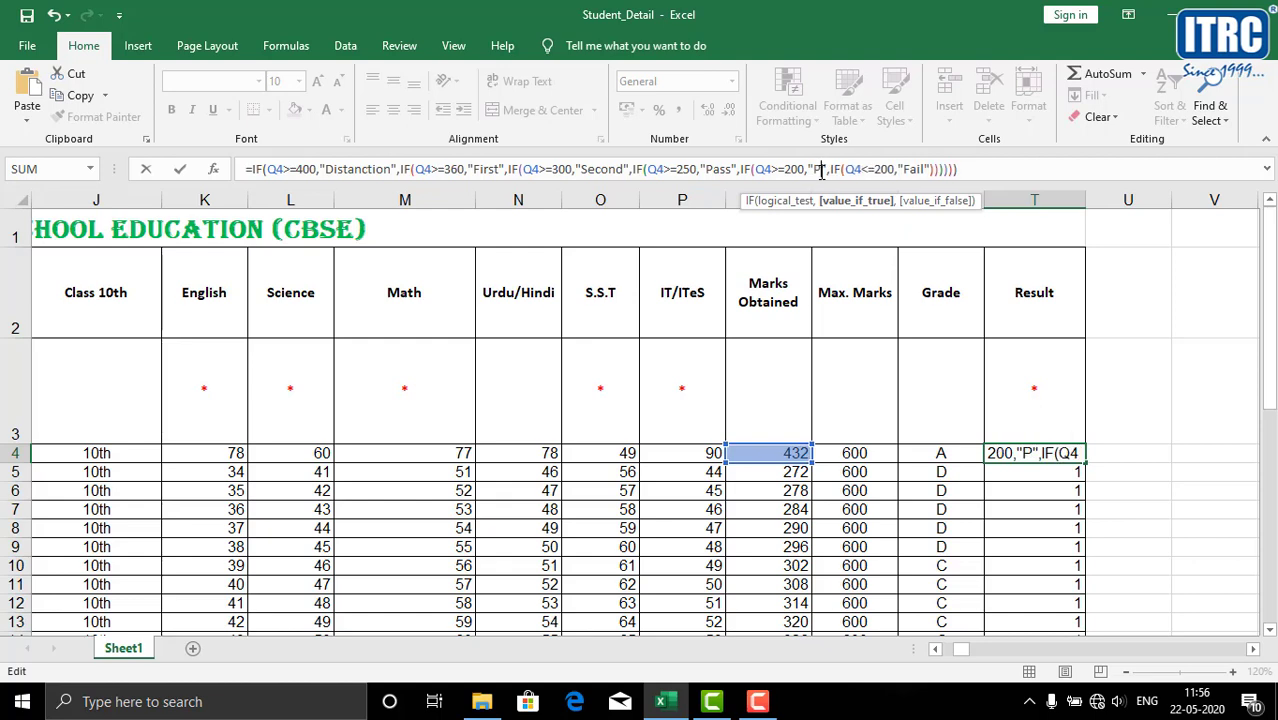
text(s)
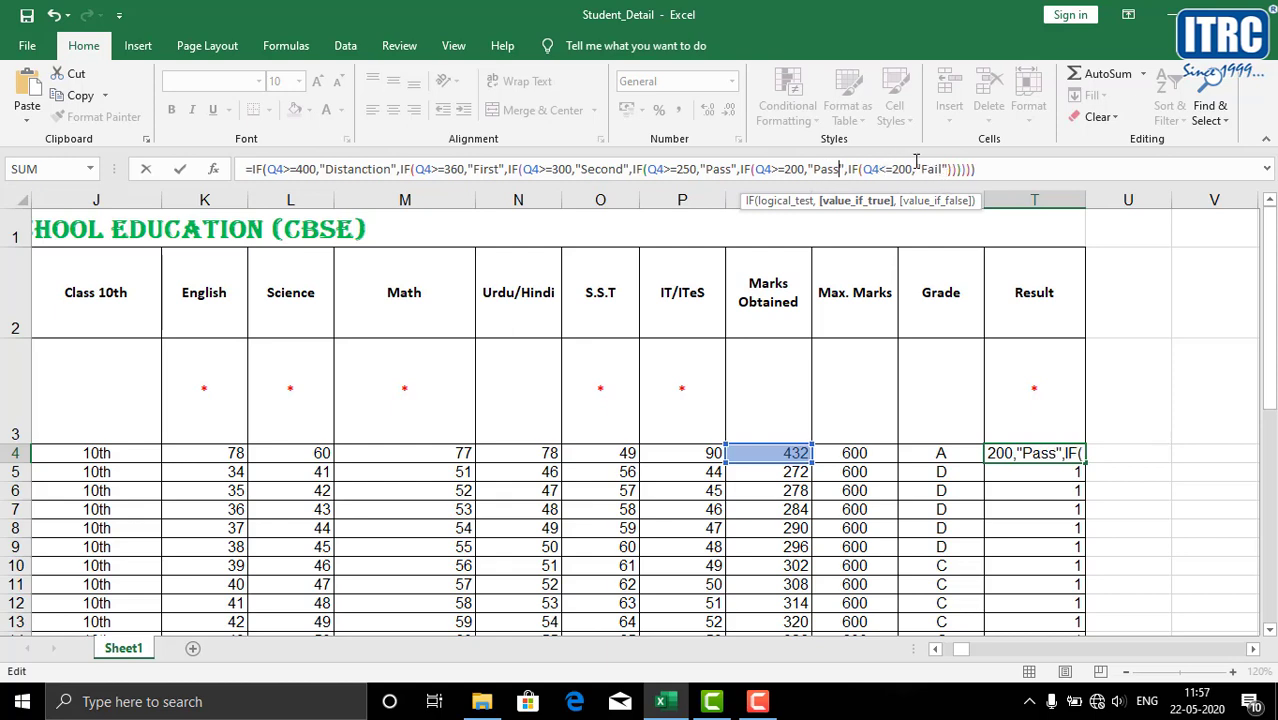
click(1101, 416)
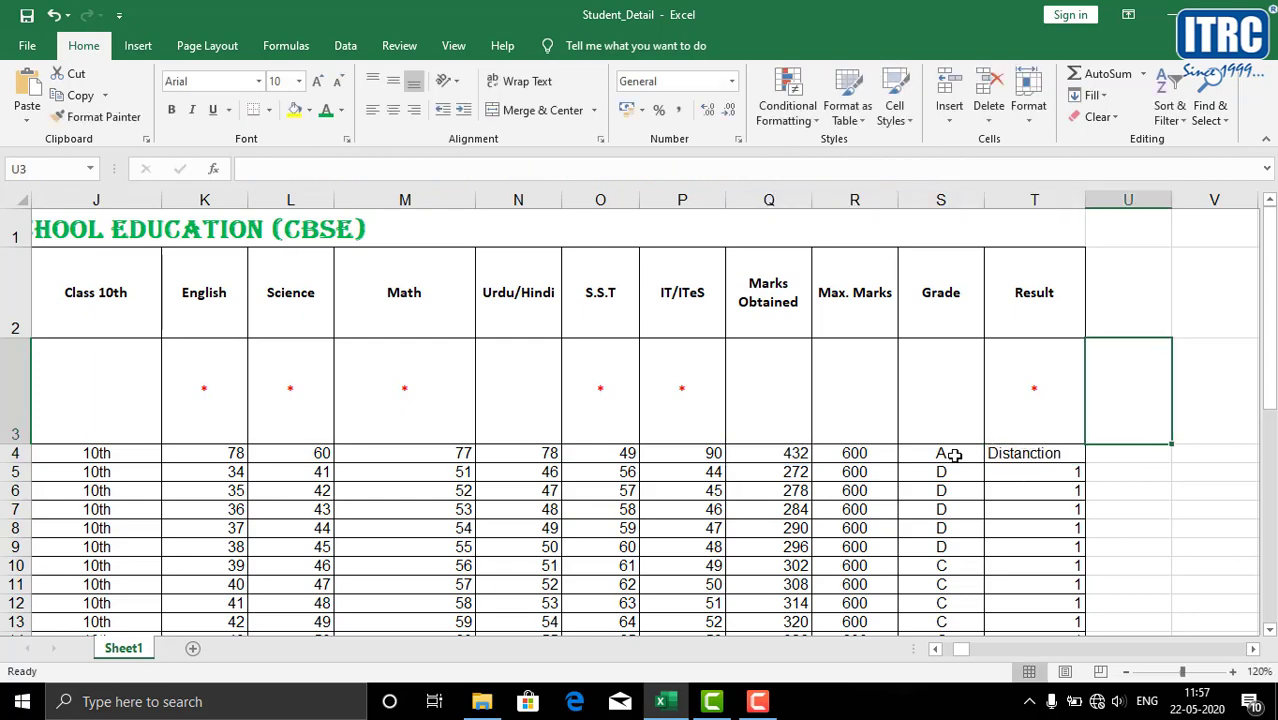
Step: Fill the Result formula from T4 down to T43 for all students
scroll(945, 444, down, 1)
scroll(945, 444, up, 1)
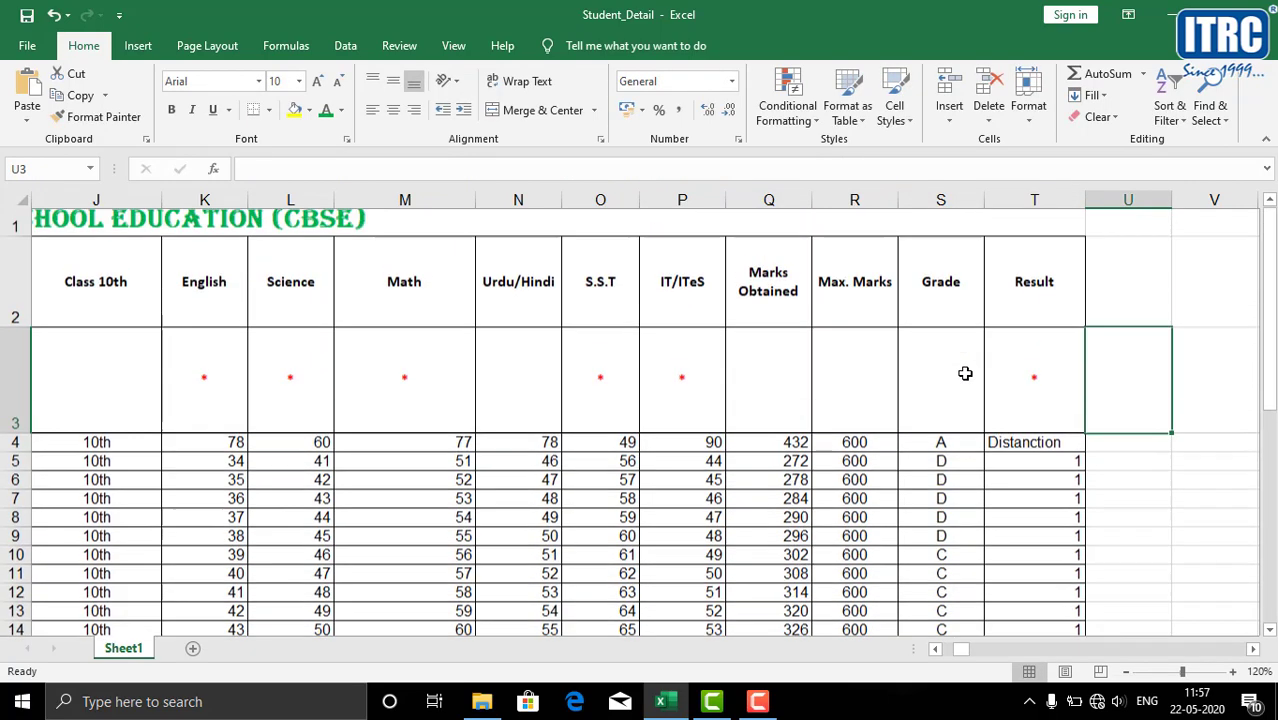
scroll(935, 443, down, 1)
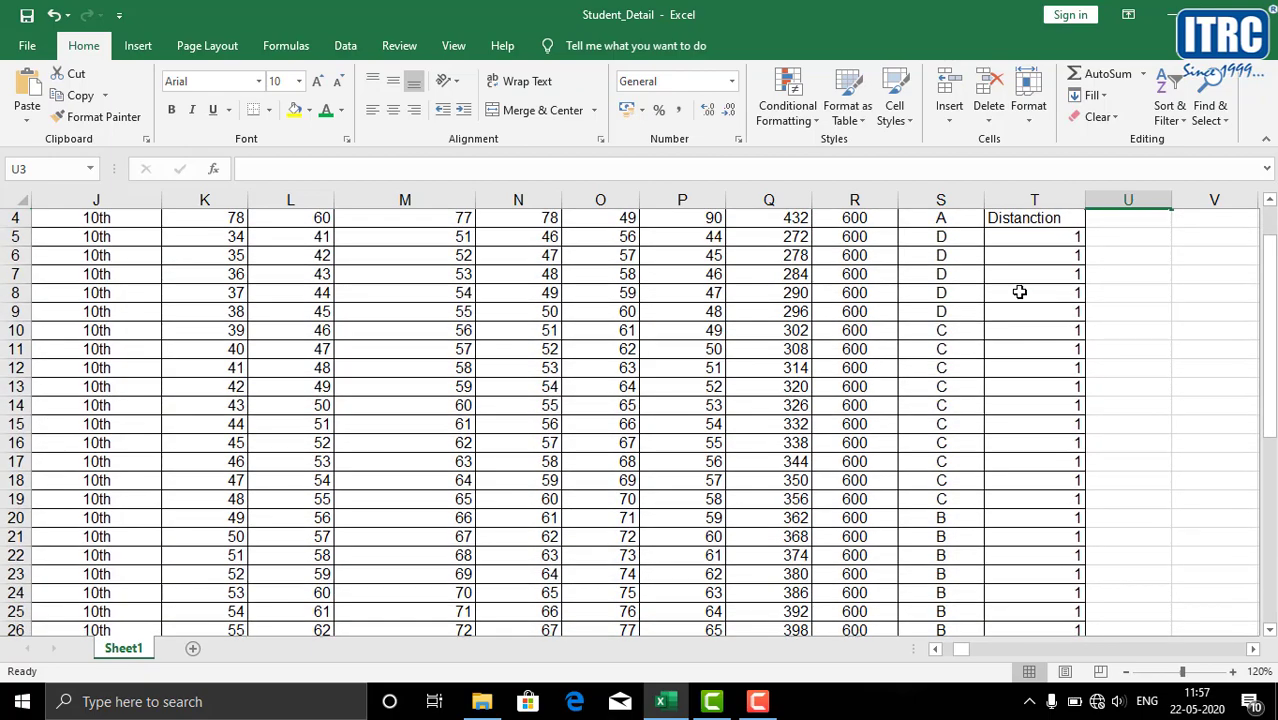
scroll(1018, 290, up, 1)
click(1084, 464)
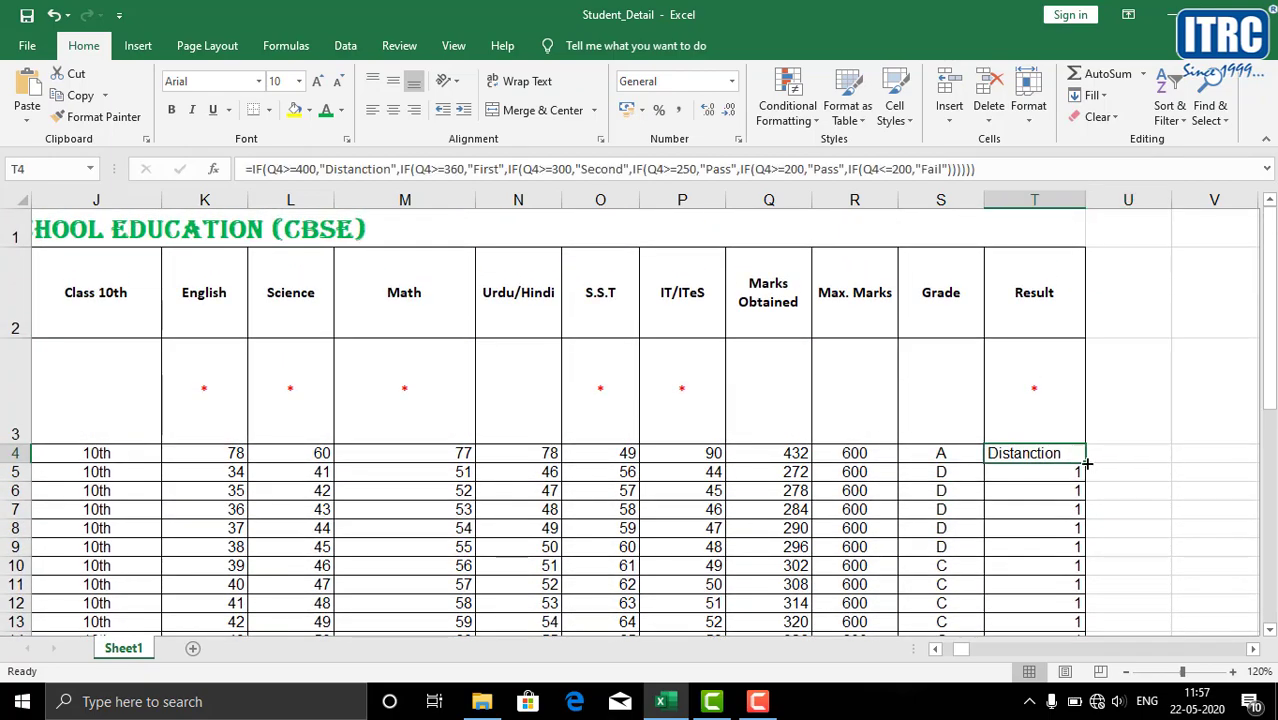
drag(1088, 466, 1093, 568)
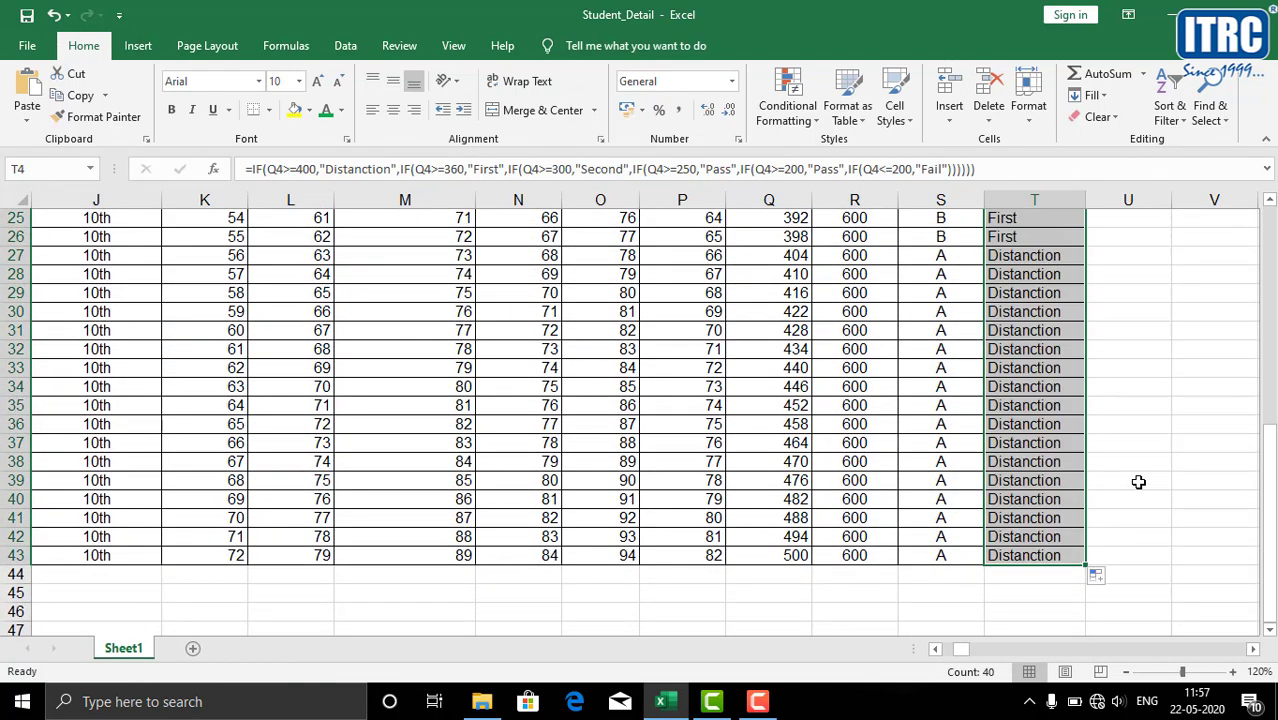
Step: Compare the Result values in column T with the grades and marks of all students, and view the student details from column A
click(1160, 493)
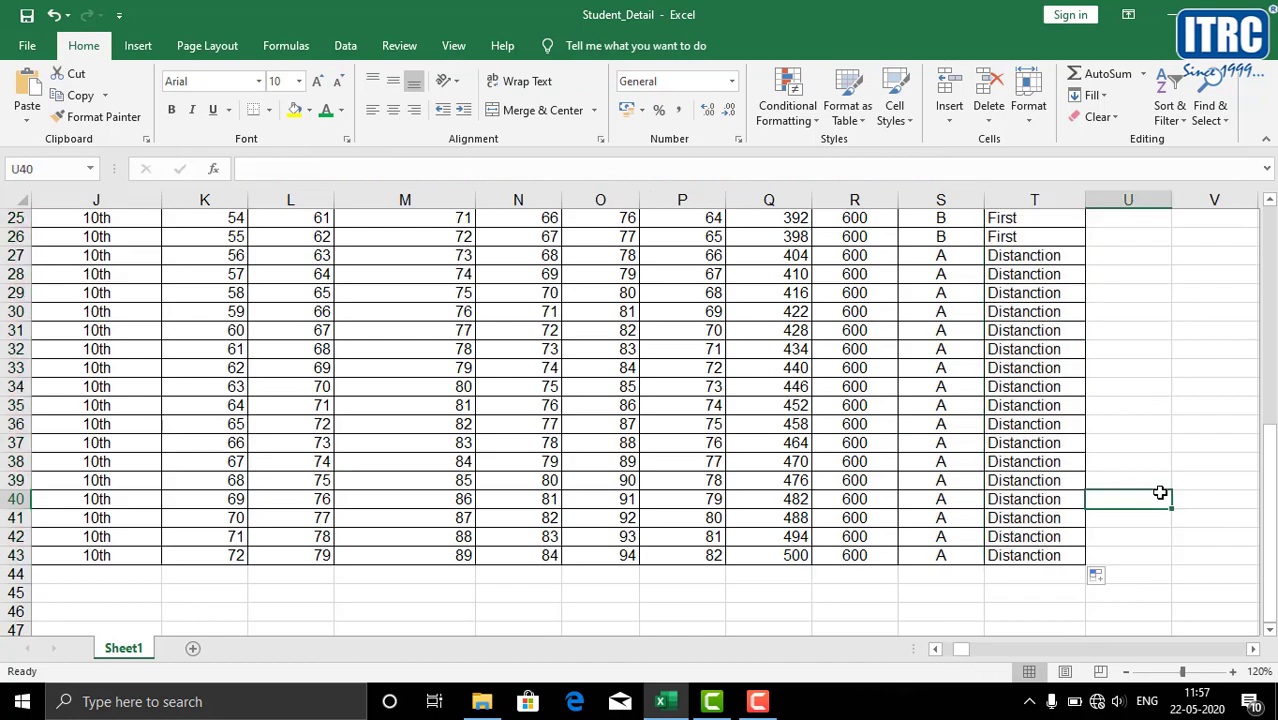
scroll(1032, 357, up, 4)
scroll(1034, 355, up, 4)
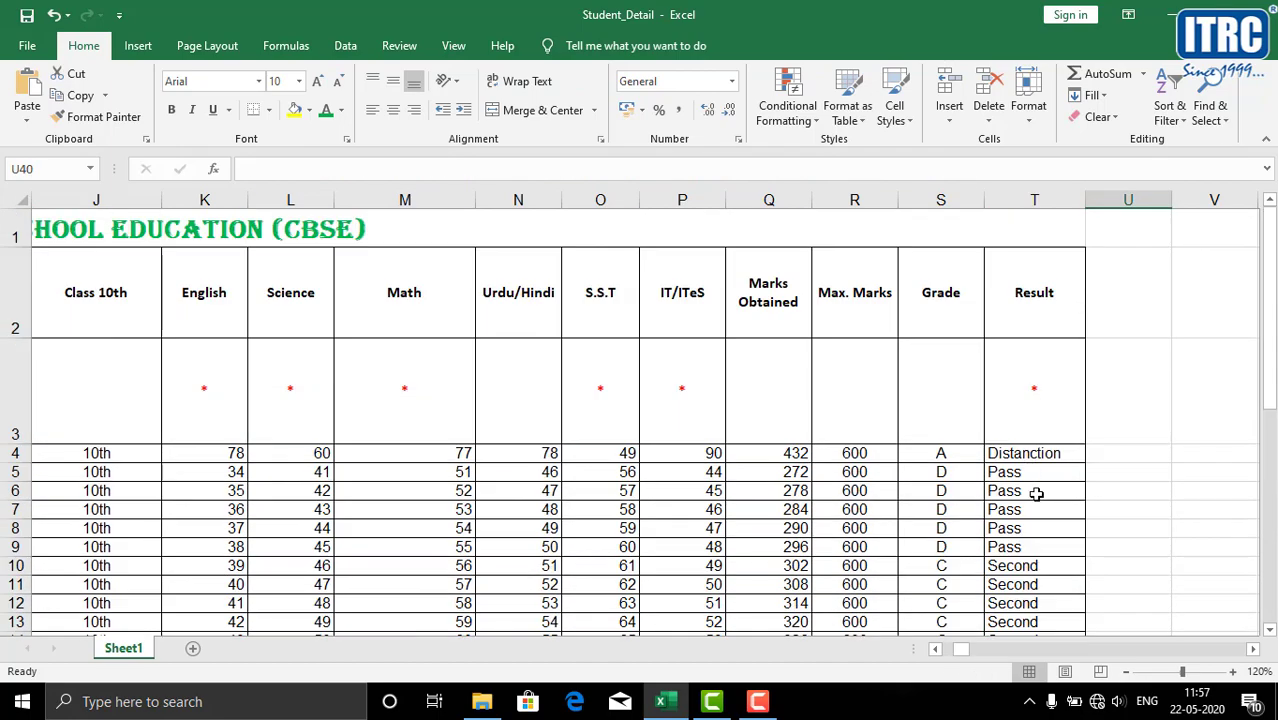
scroll(1030, 465, down, 1)
scroll(1004, 286, down, 9)
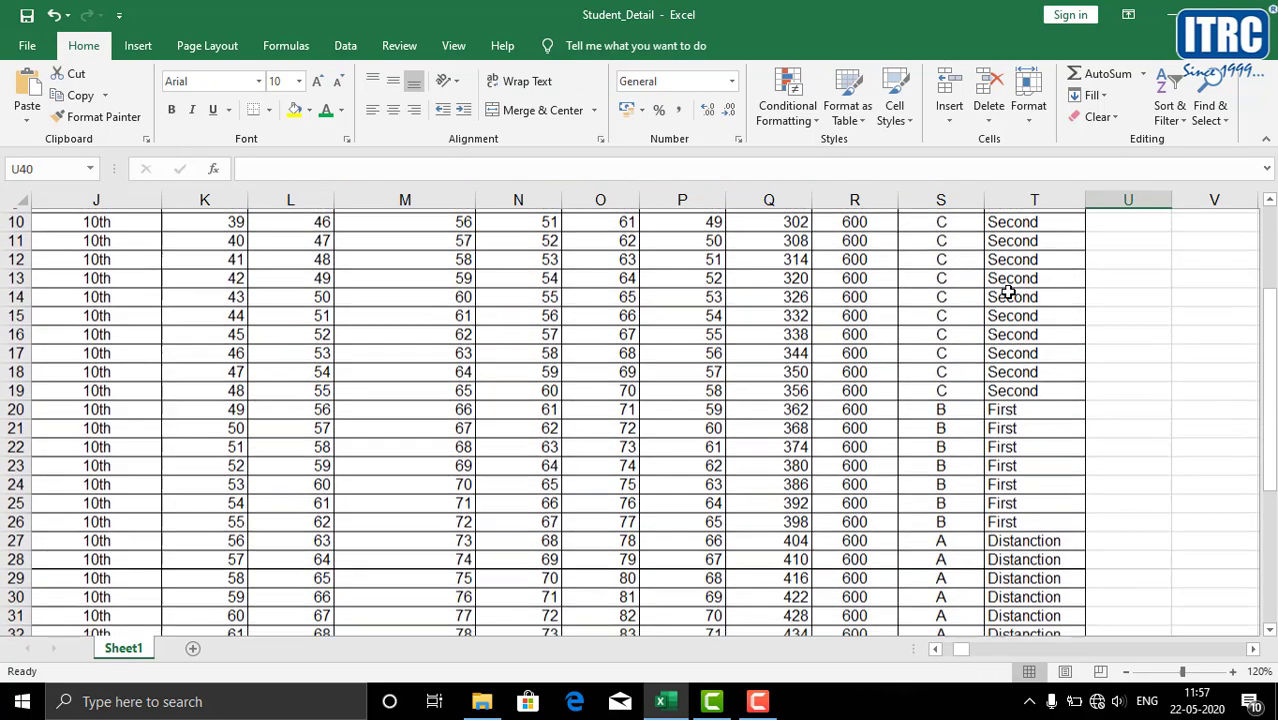
scroll(1028, 430, up, 2)
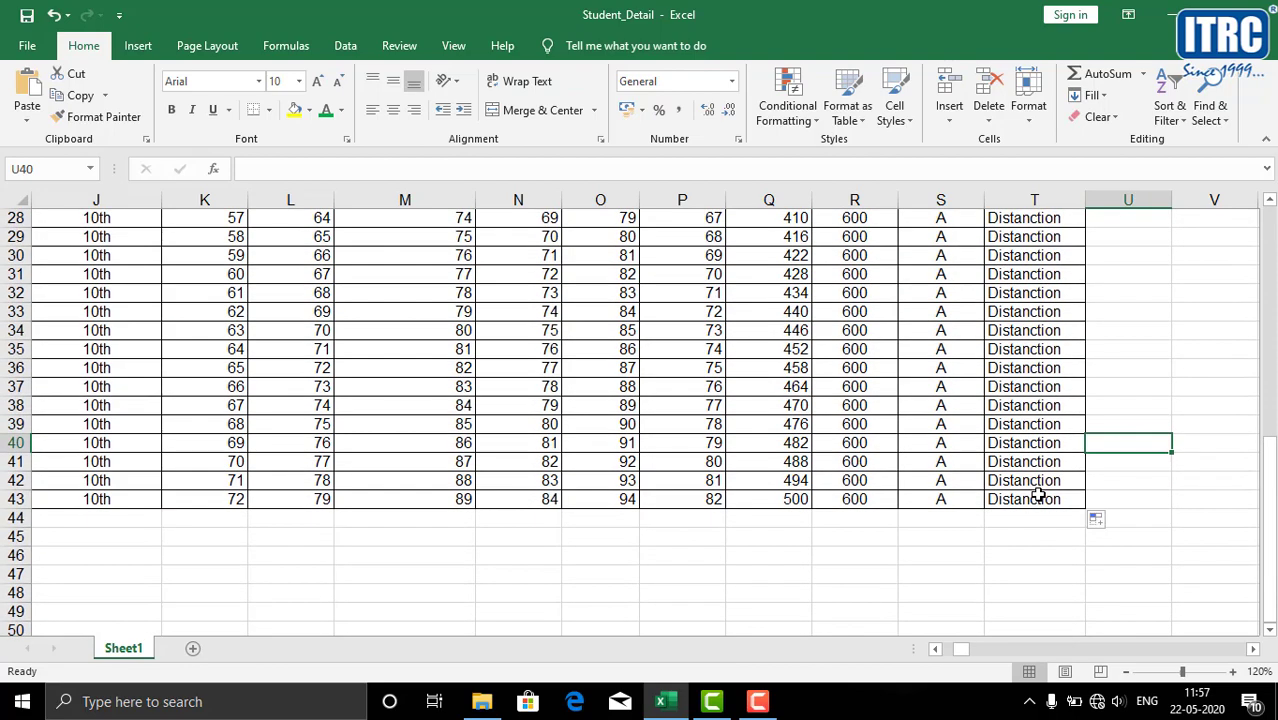
scroll(1128, 445, up, 6)
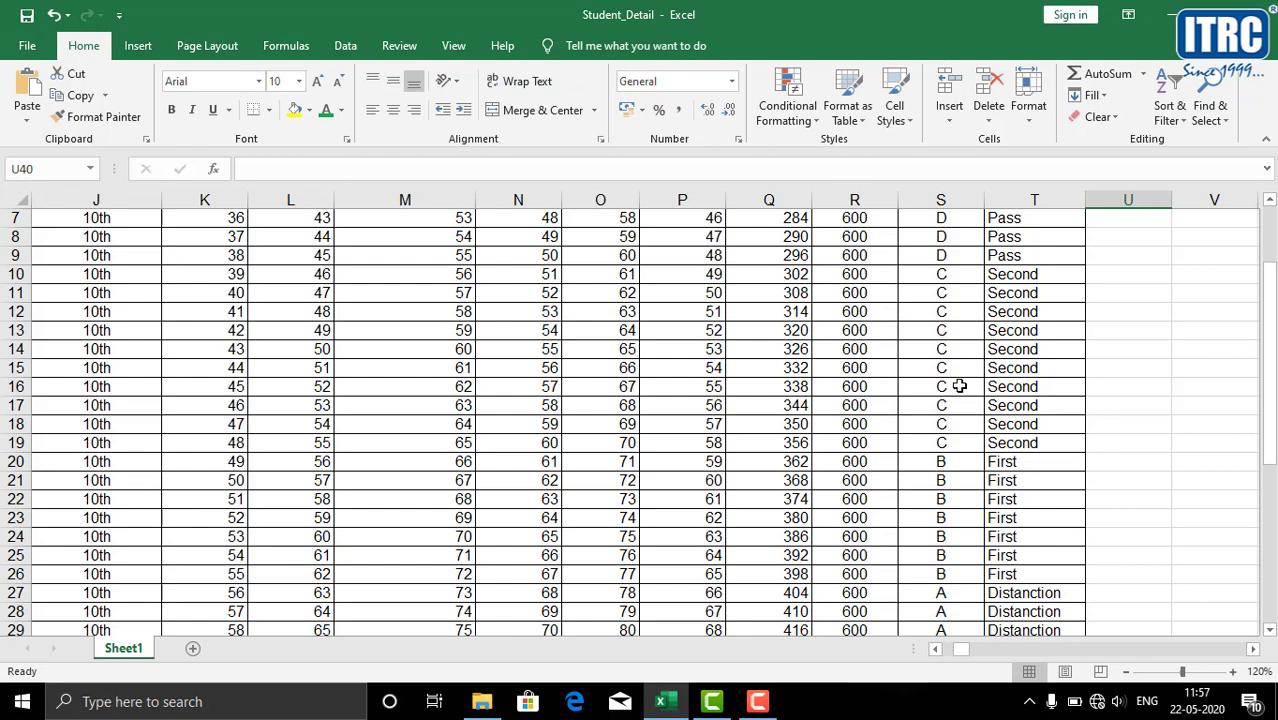
scroll(962, 368, up, 2)
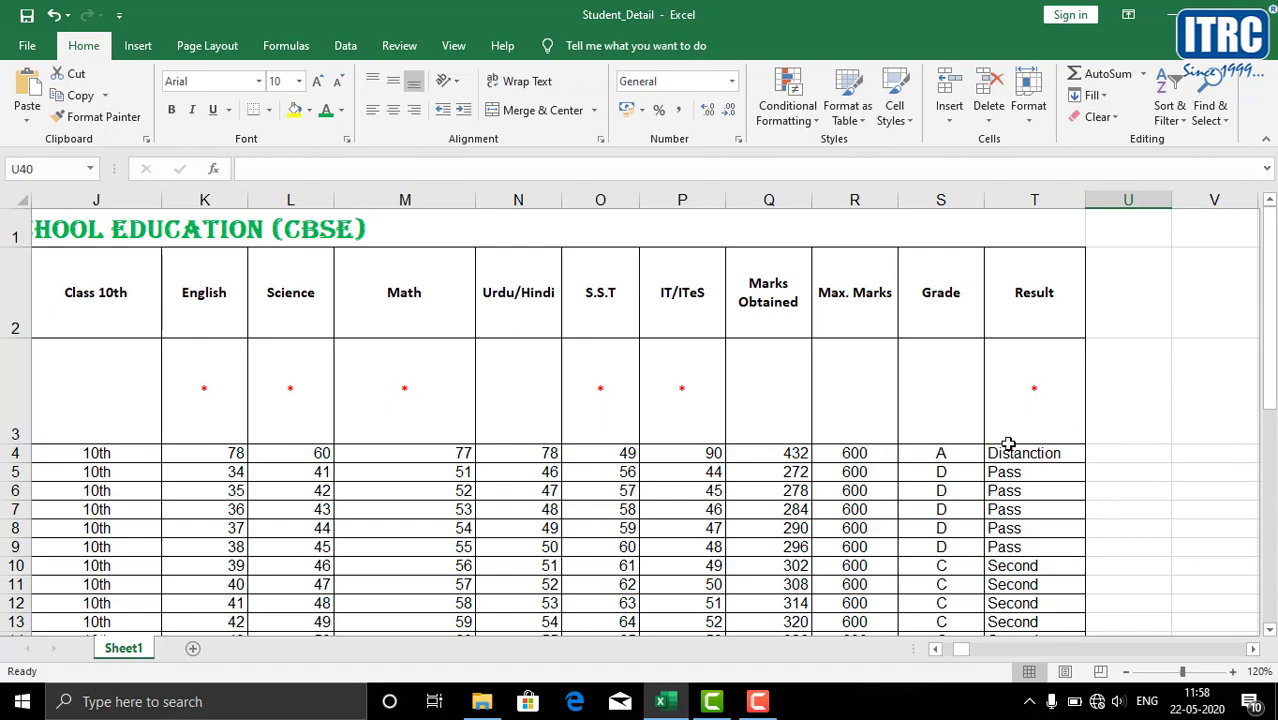
drag(1273, 385, 1272, 597)
drag(958, 650, 941, 650)
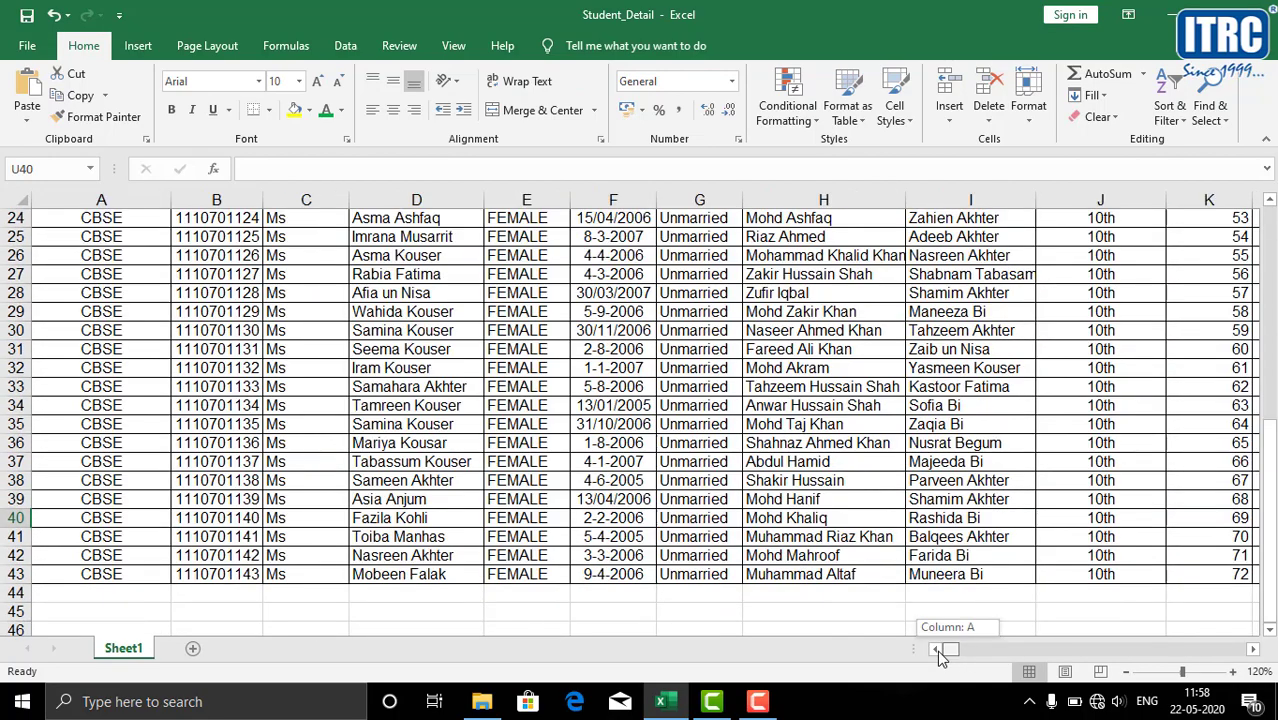